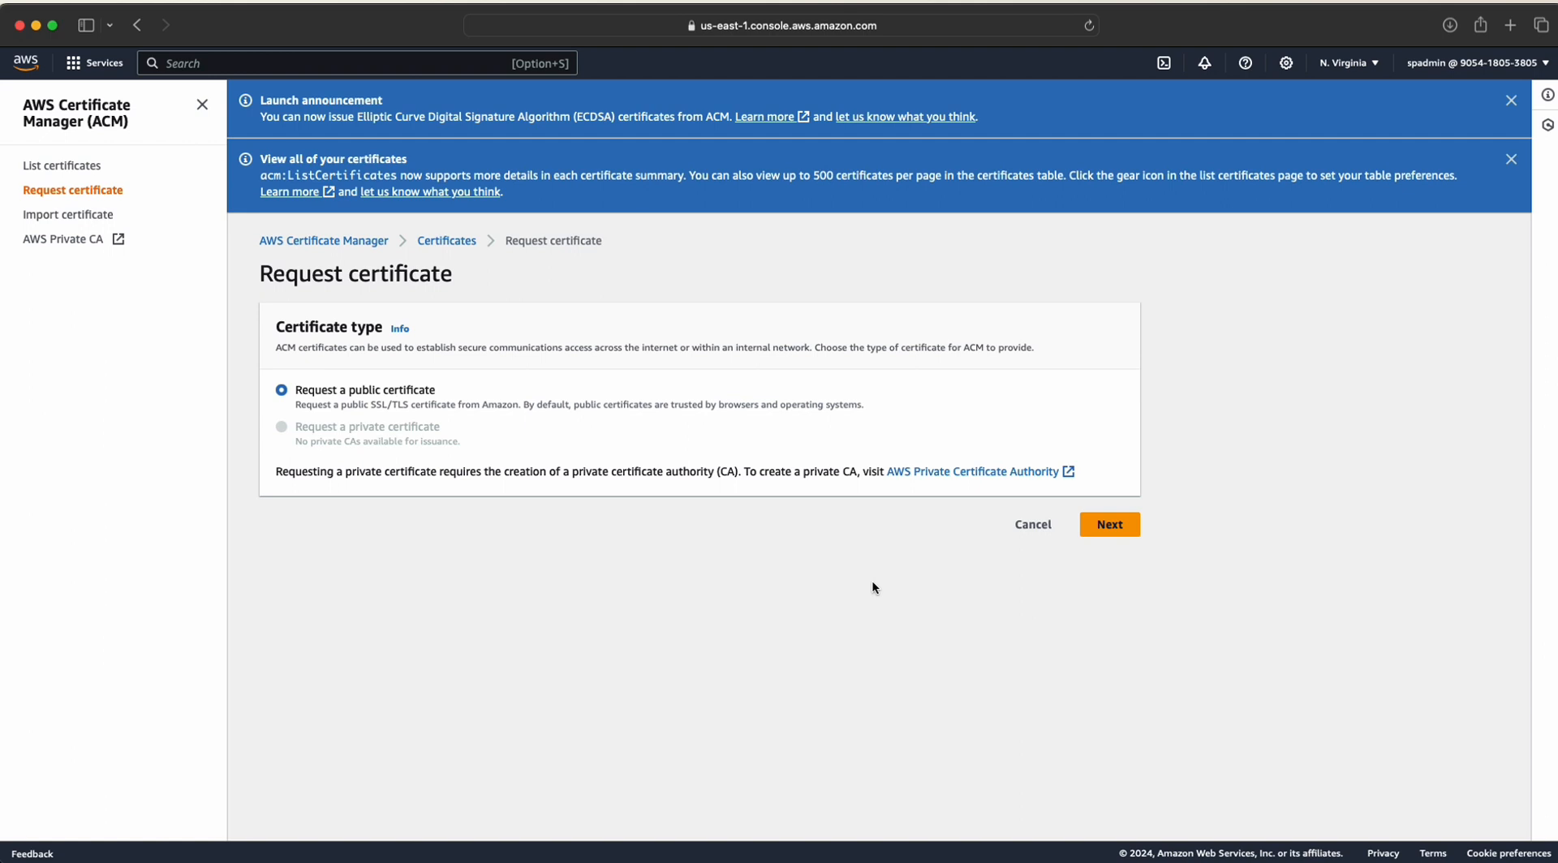
- Dismiss the two announcement banners and continue with requesting a public certificate
left_click(1510, 100)
left_click(1510, 100)
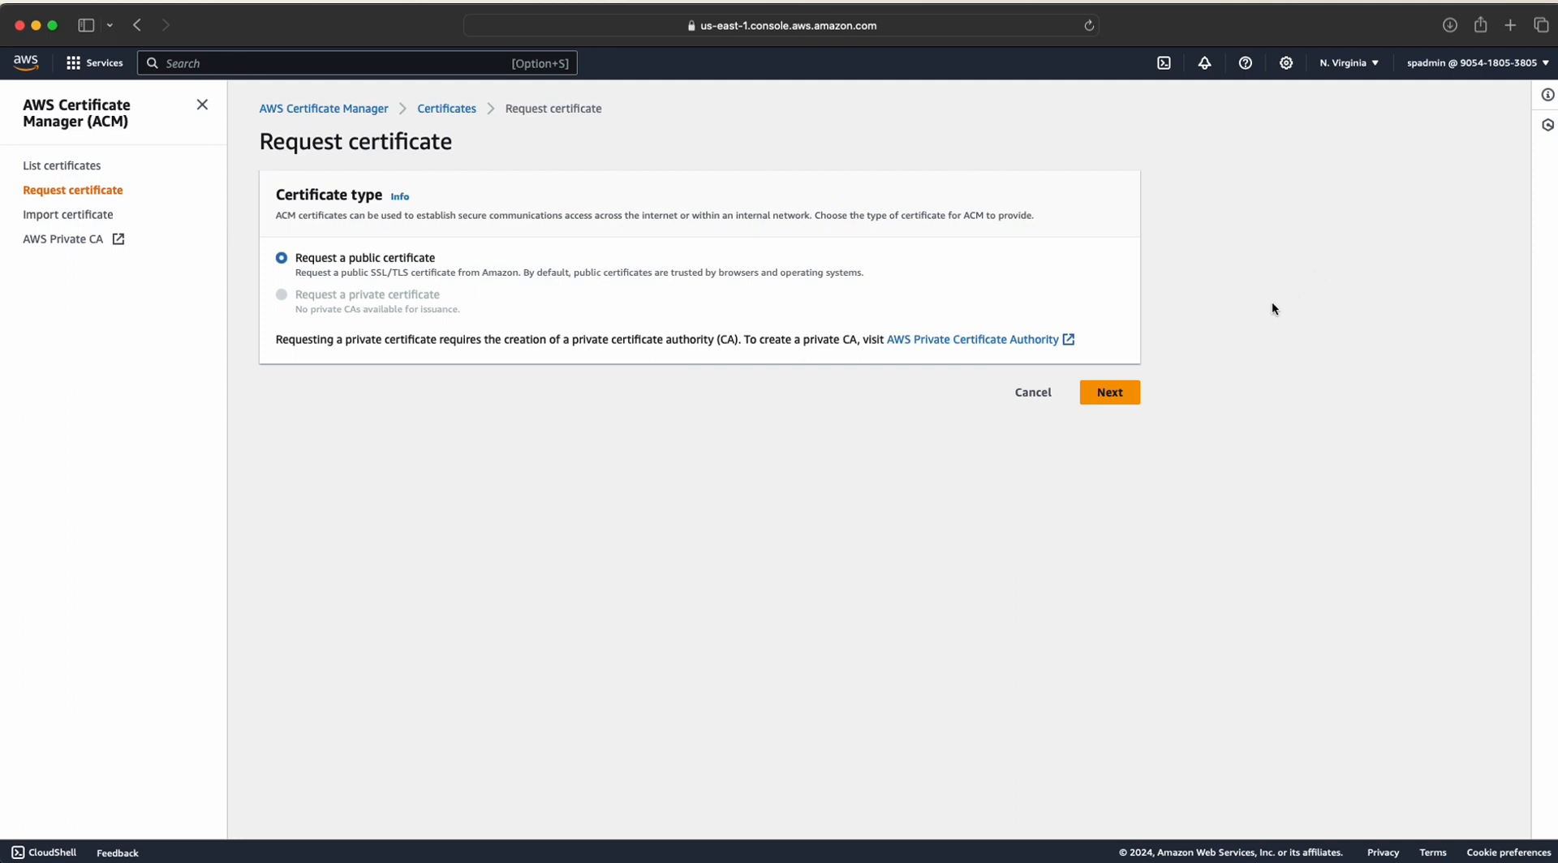
left_click(1117, 392)
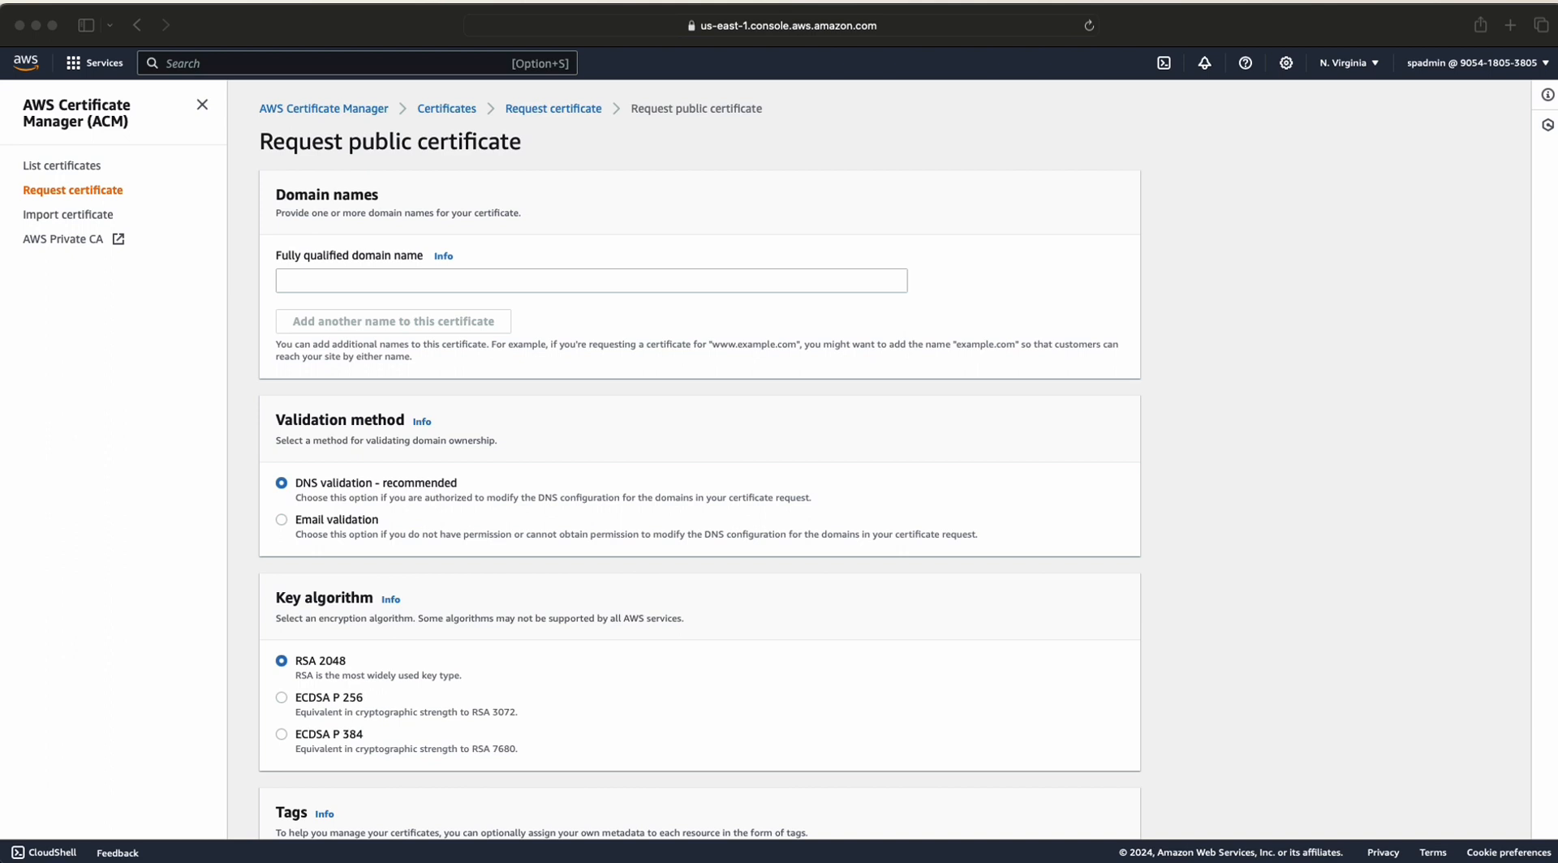
left_click(320, 281)
type("http://equitem.blog/")
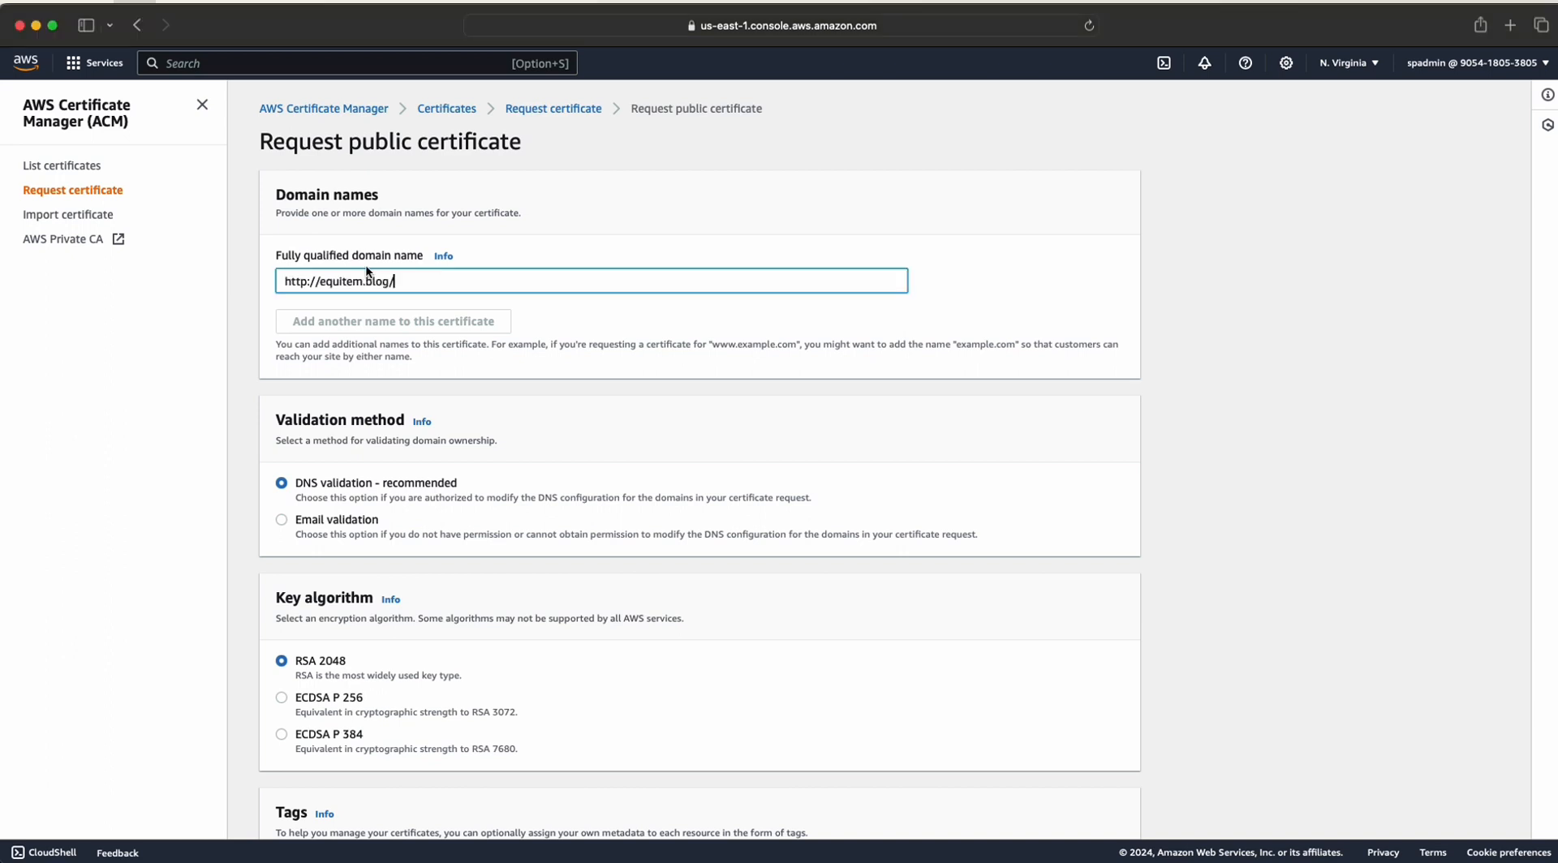
left_click(321, 281)
key("BackSpace")
key("BackSpace")
key("BackSpace")
key("BackSpace")
key("BackSpace")
key("BackSpace")
key("BackSpace")
left_click(378, 283)
key("BackSpace")
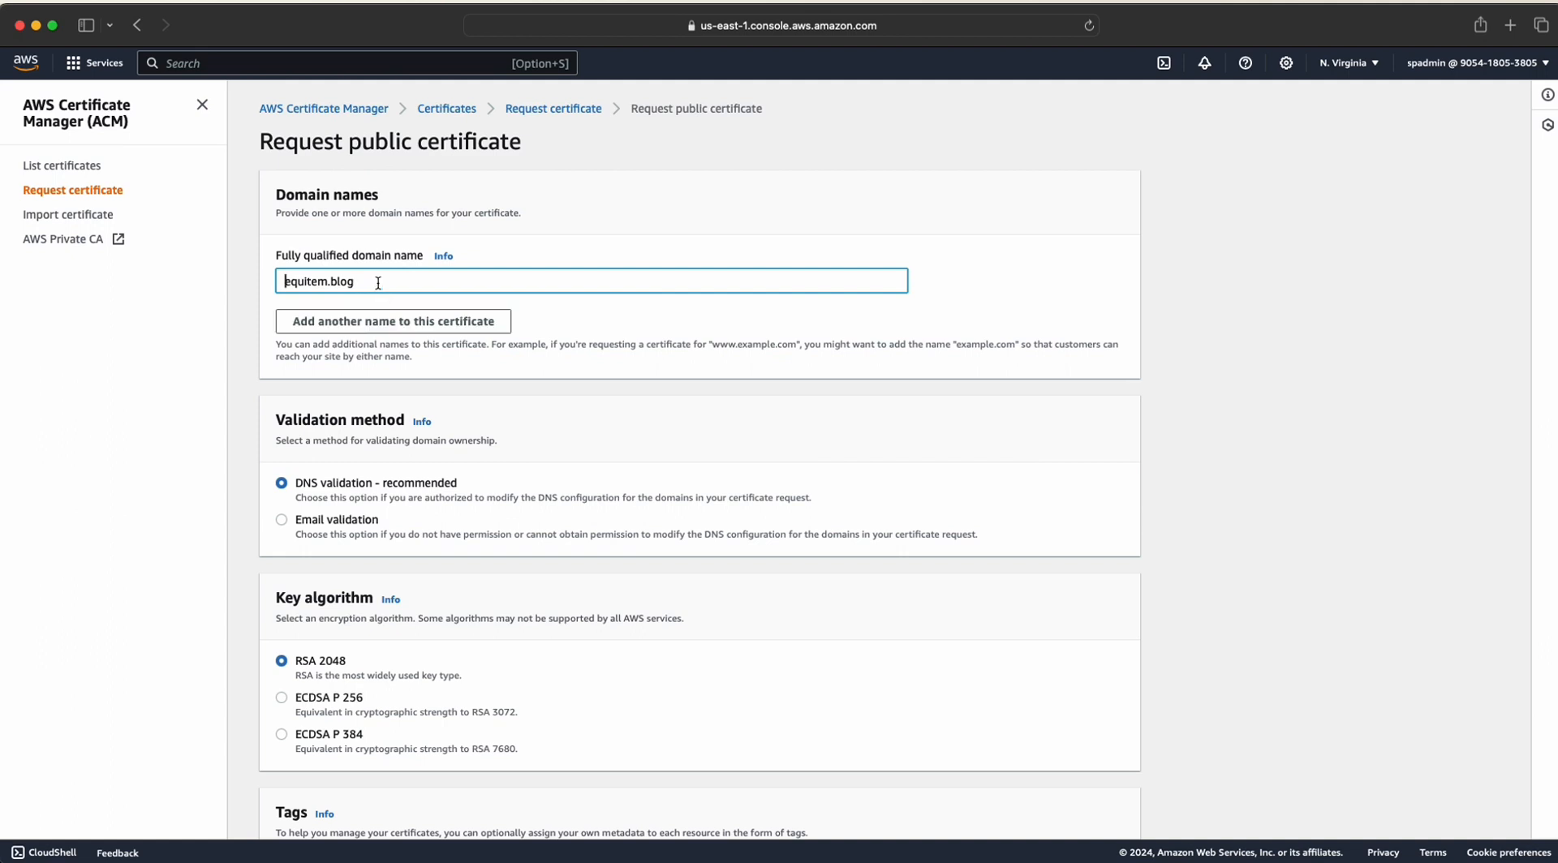
- Add a second, wildcard domain name, *.equitem.blog, to the certificate
left_click(405, 323)
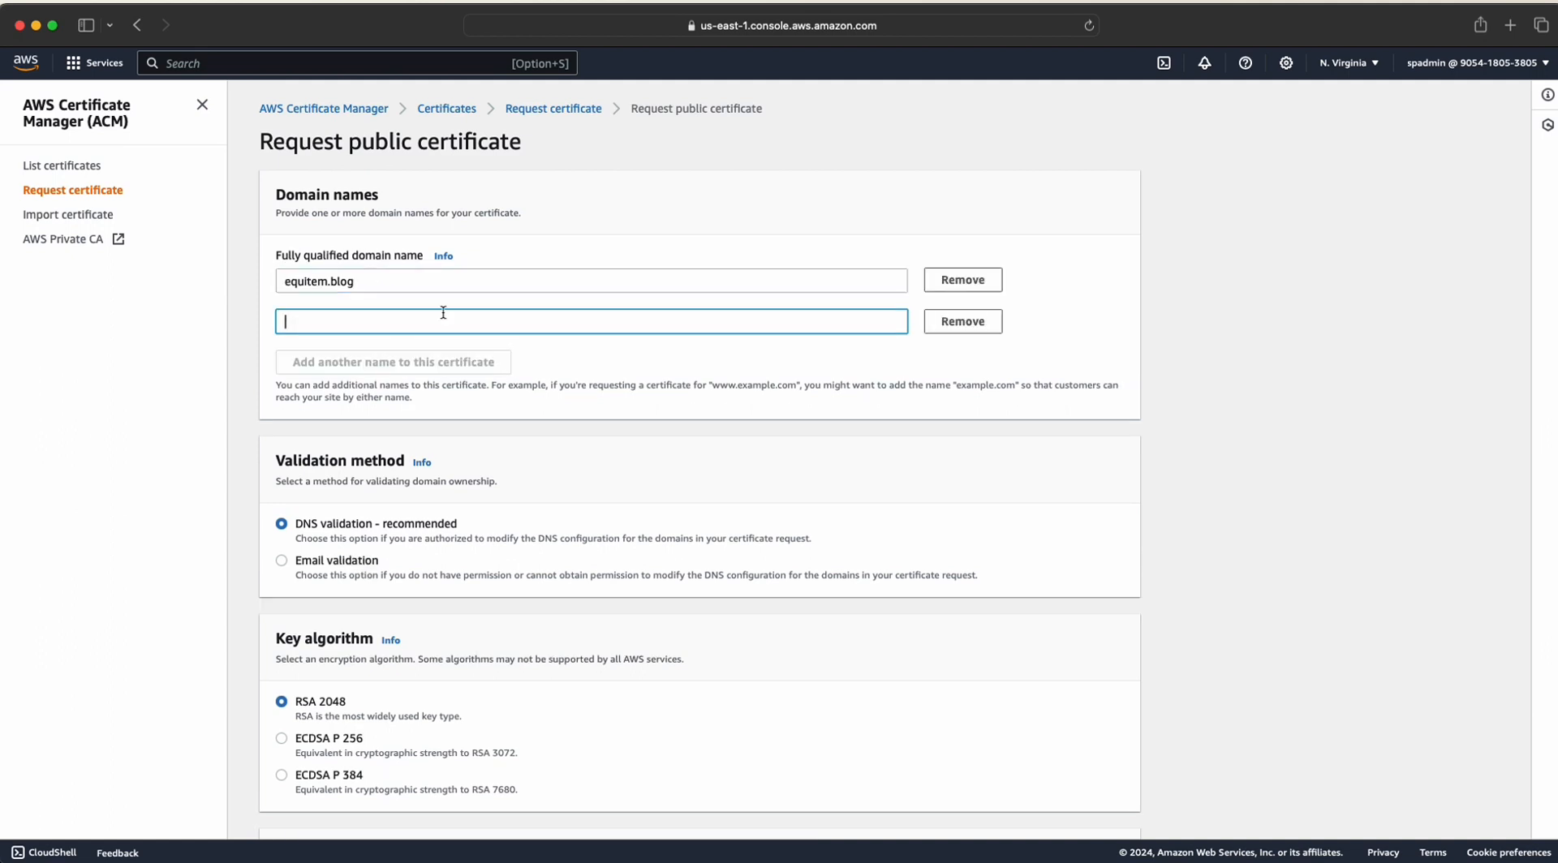
type("*.")
type("http://equitem.blog/")
left_click(326, 321)
key("BackSpace")
key("BackSpace")
key("BackSpace")
key("BackSpace")
key("BackSpace")
key("BackSpace")
key("BackSpace")
left_click(378, 330)
key("BackSpace")
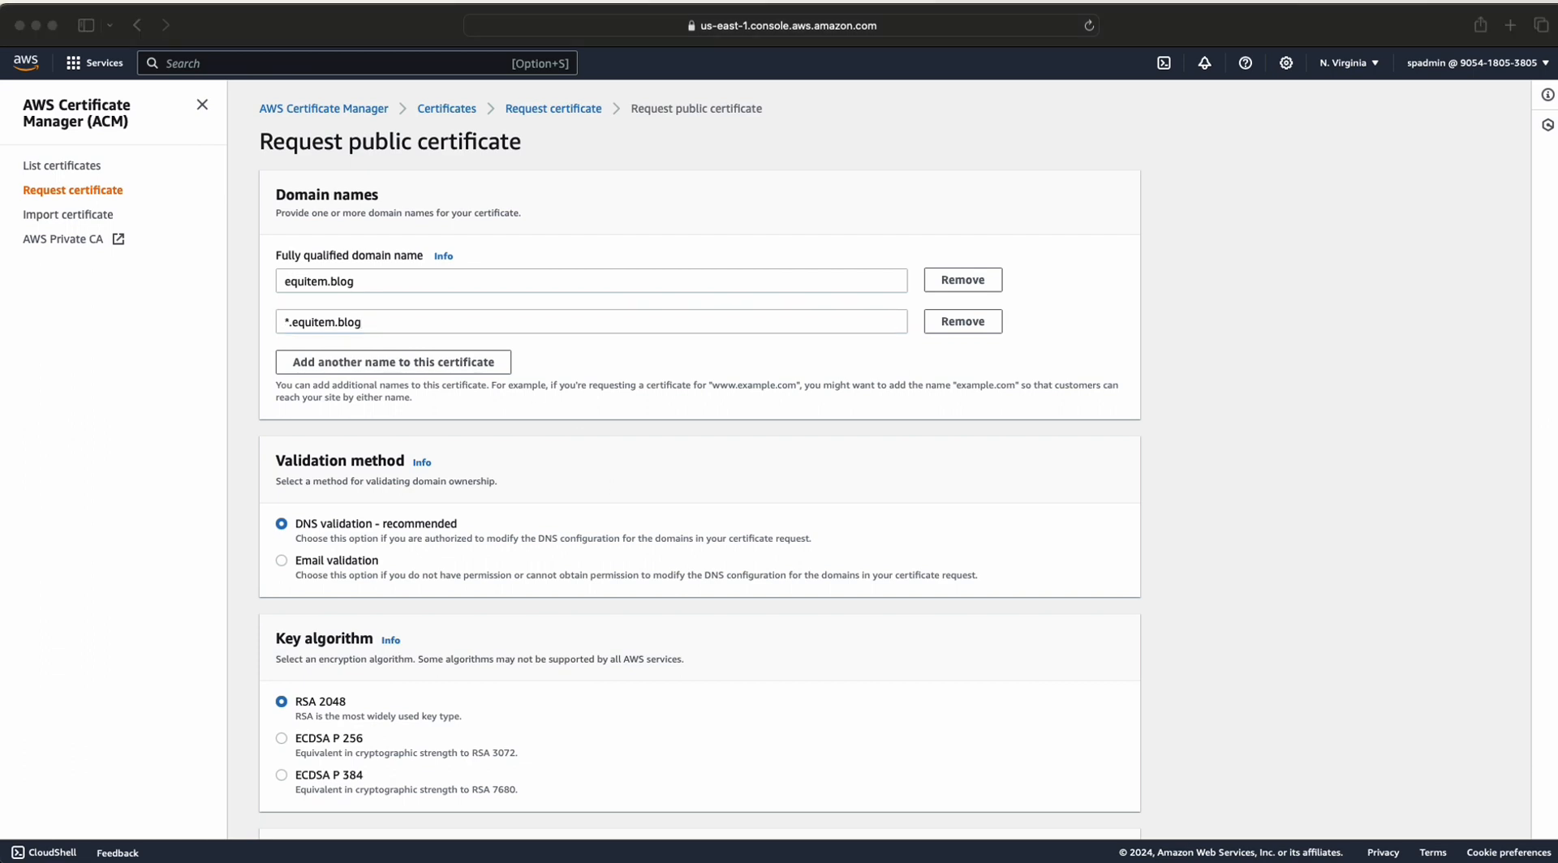
scroll(803, 619, "down", 3)
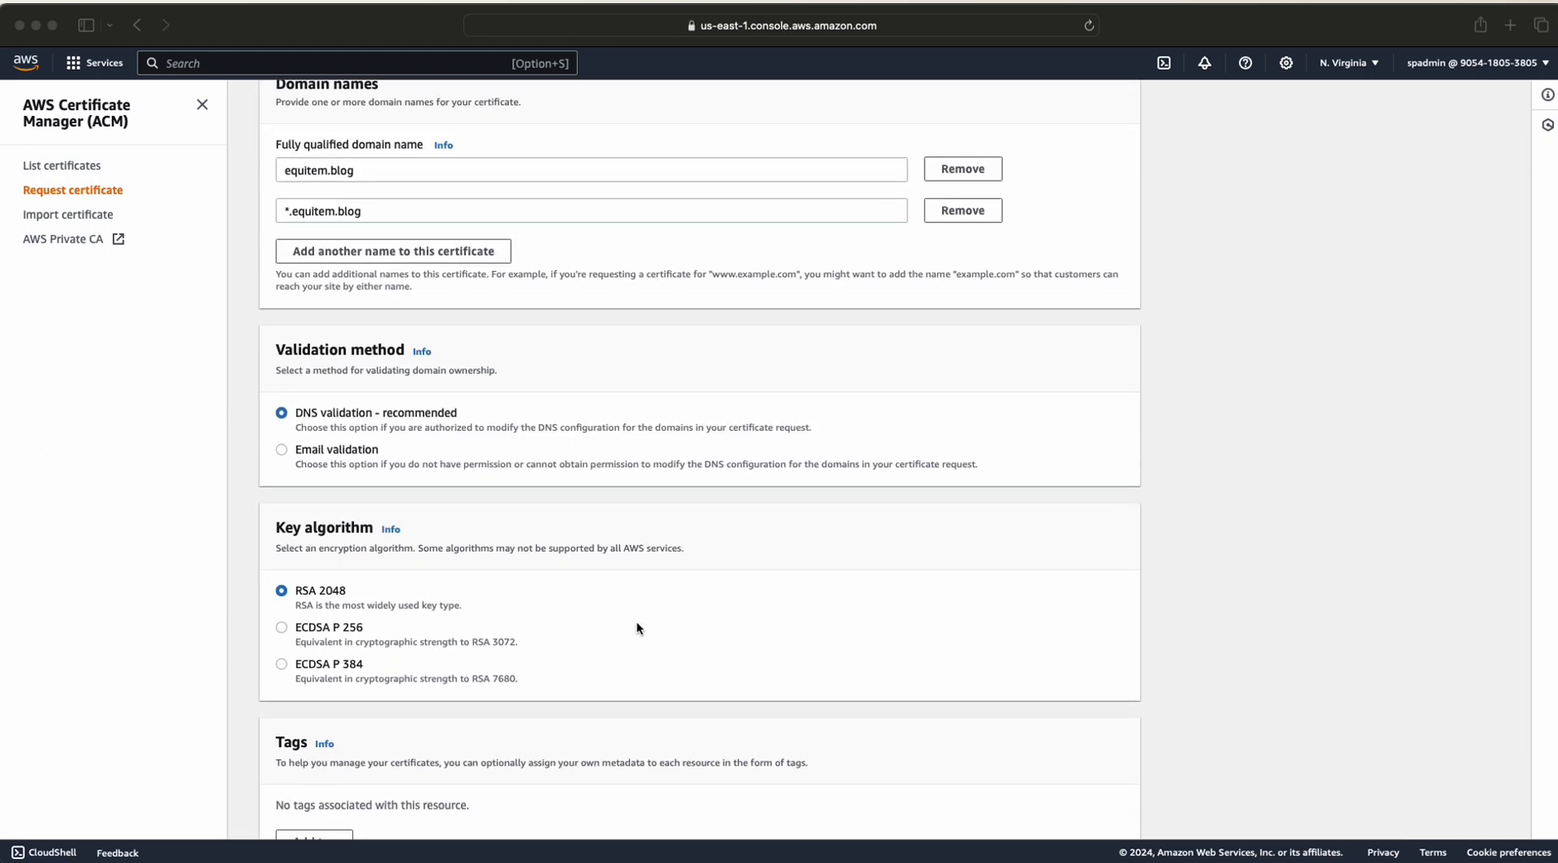
scroll(638, 623, "down", 3)
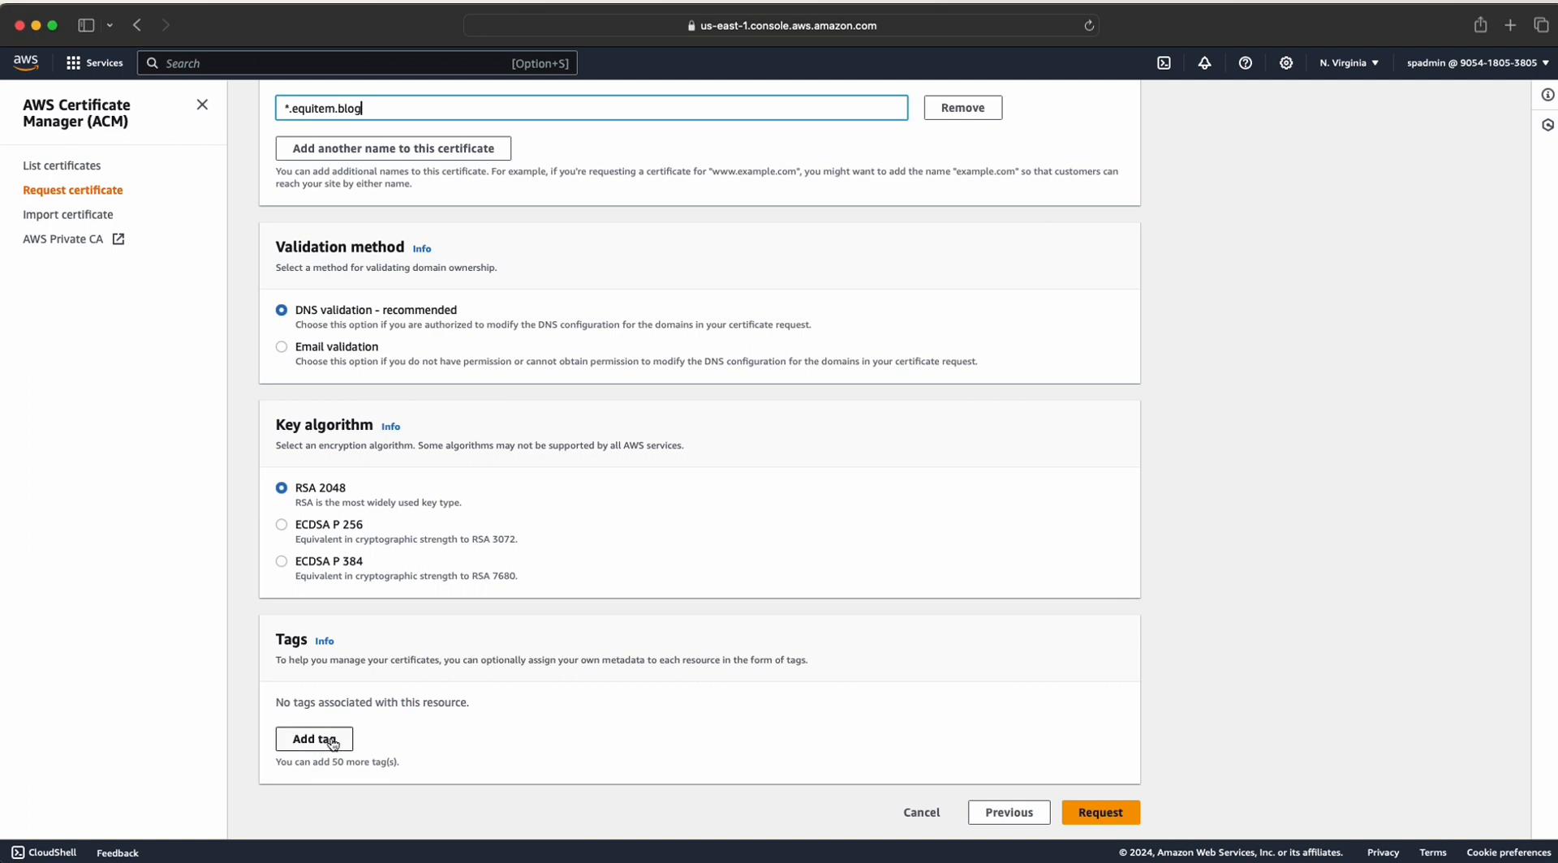
left_click(315, 740)
left_click(681, 772)
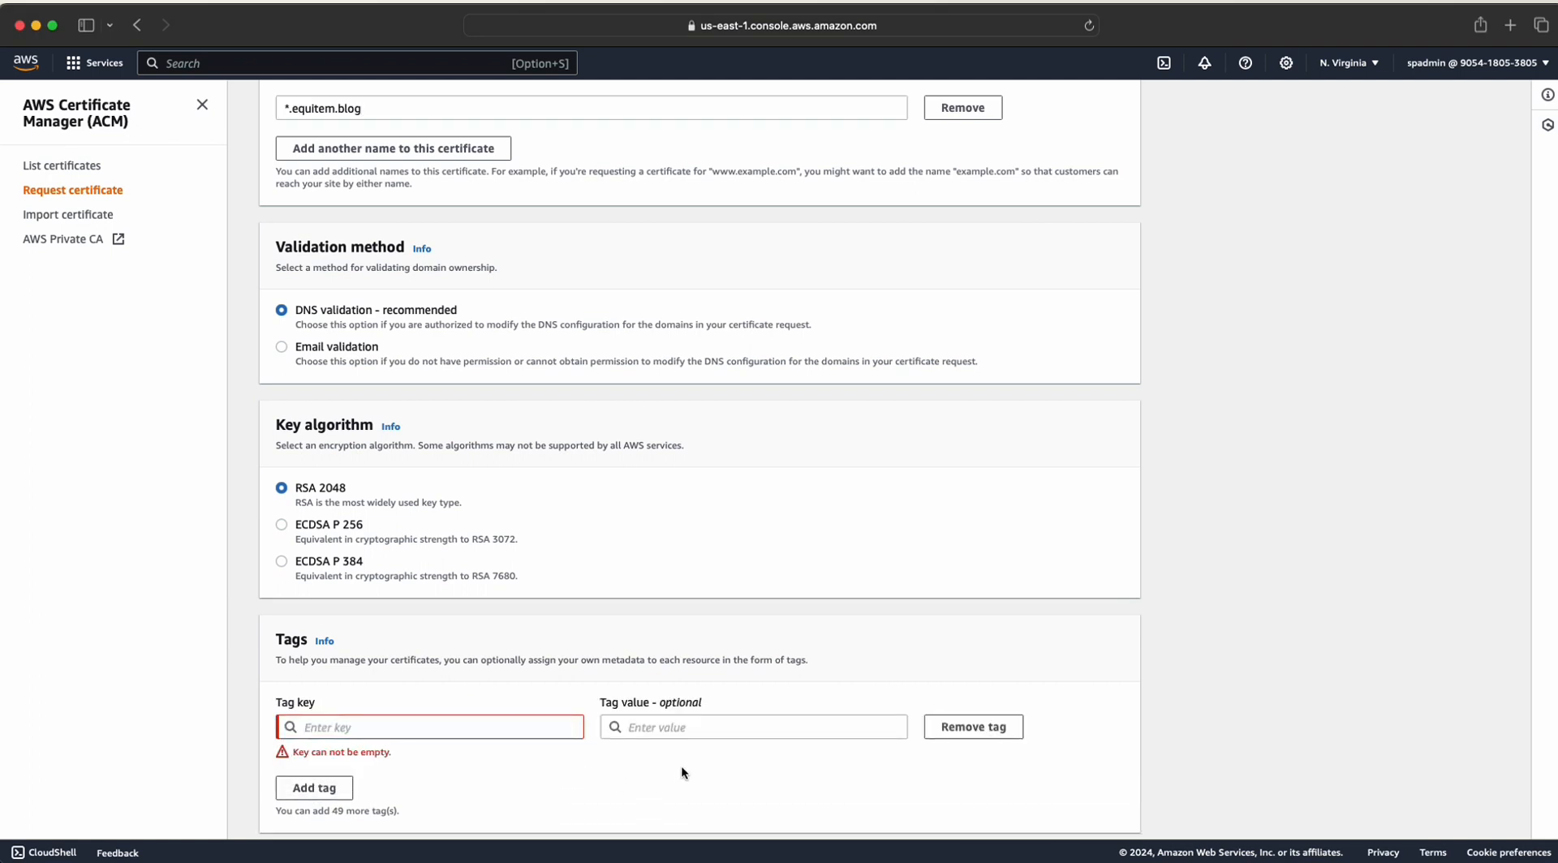
scroll(680, 766, "down", 1)
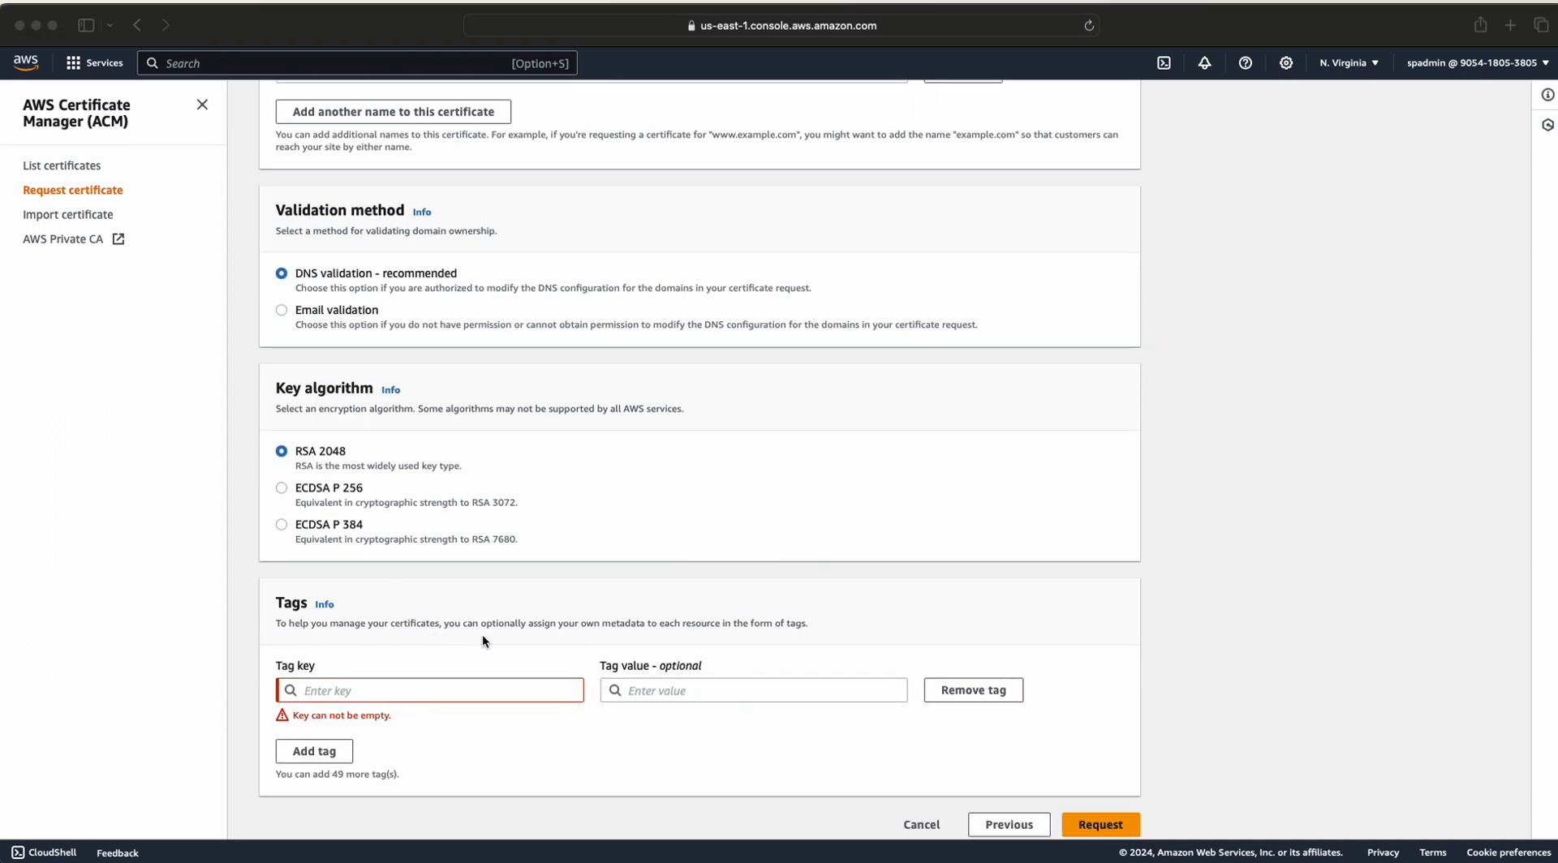
left_click(1000, 686)
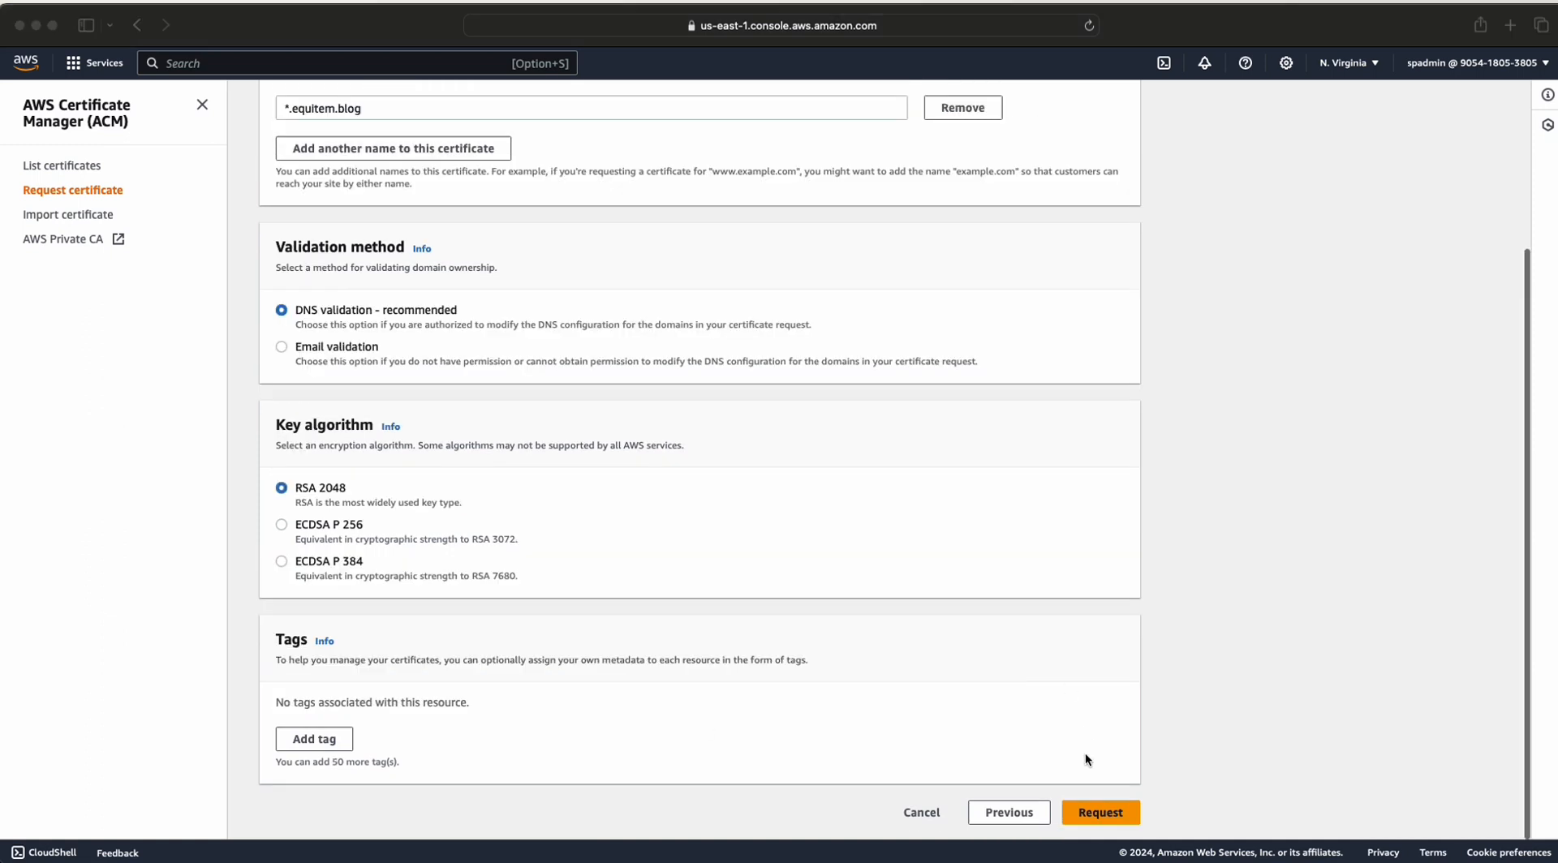
- Submit the certificate request and open the equitem.blog certificate's details at its domain validation records
left_click(1095, 815)
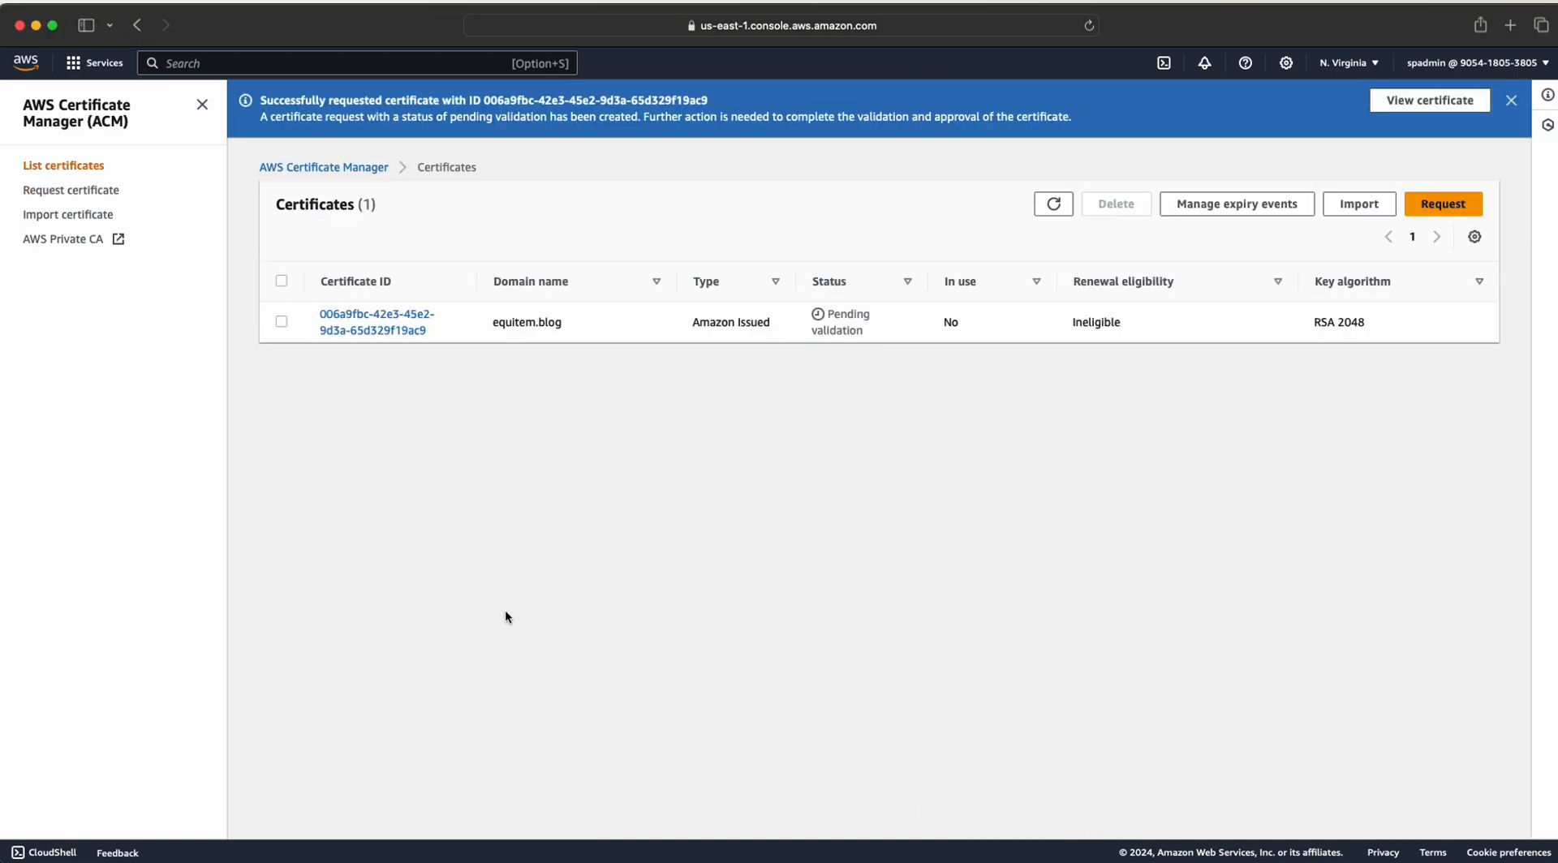
left_click(909, 860)
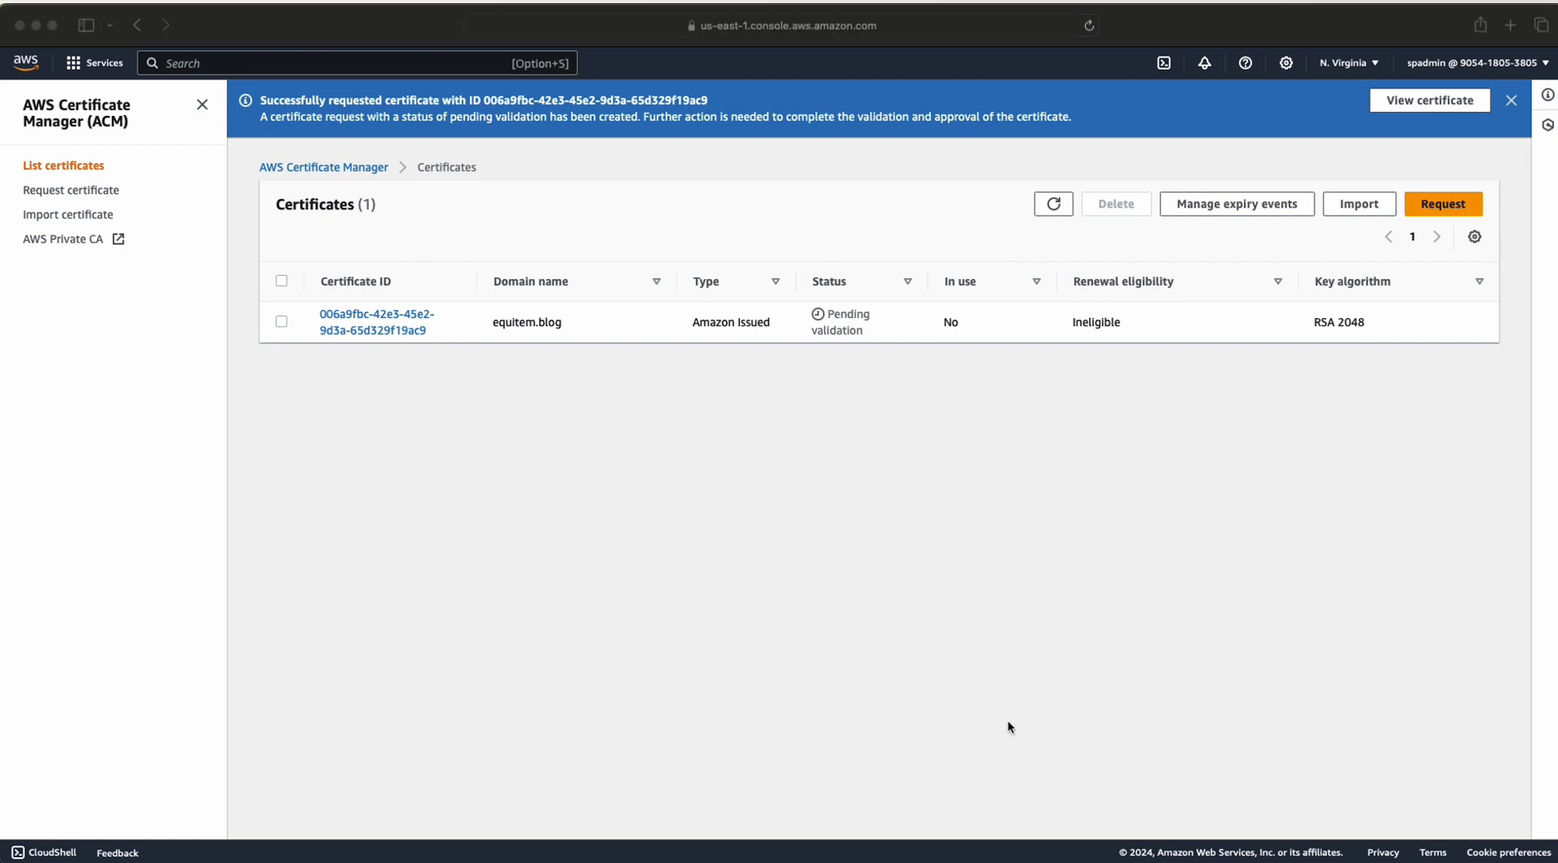
left_click(783, 405)
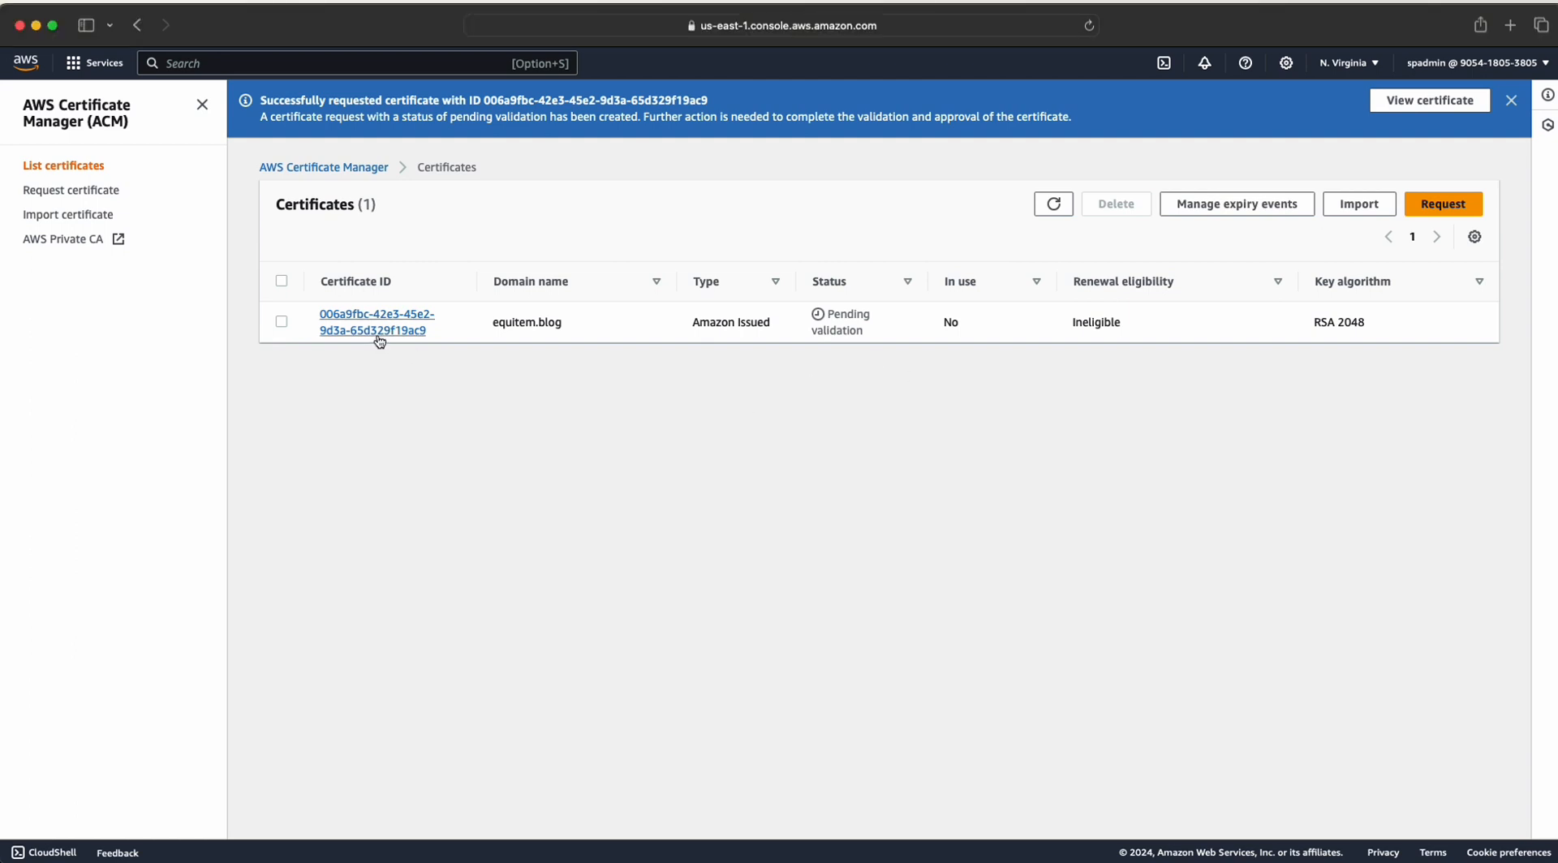
left_click(378, 329)
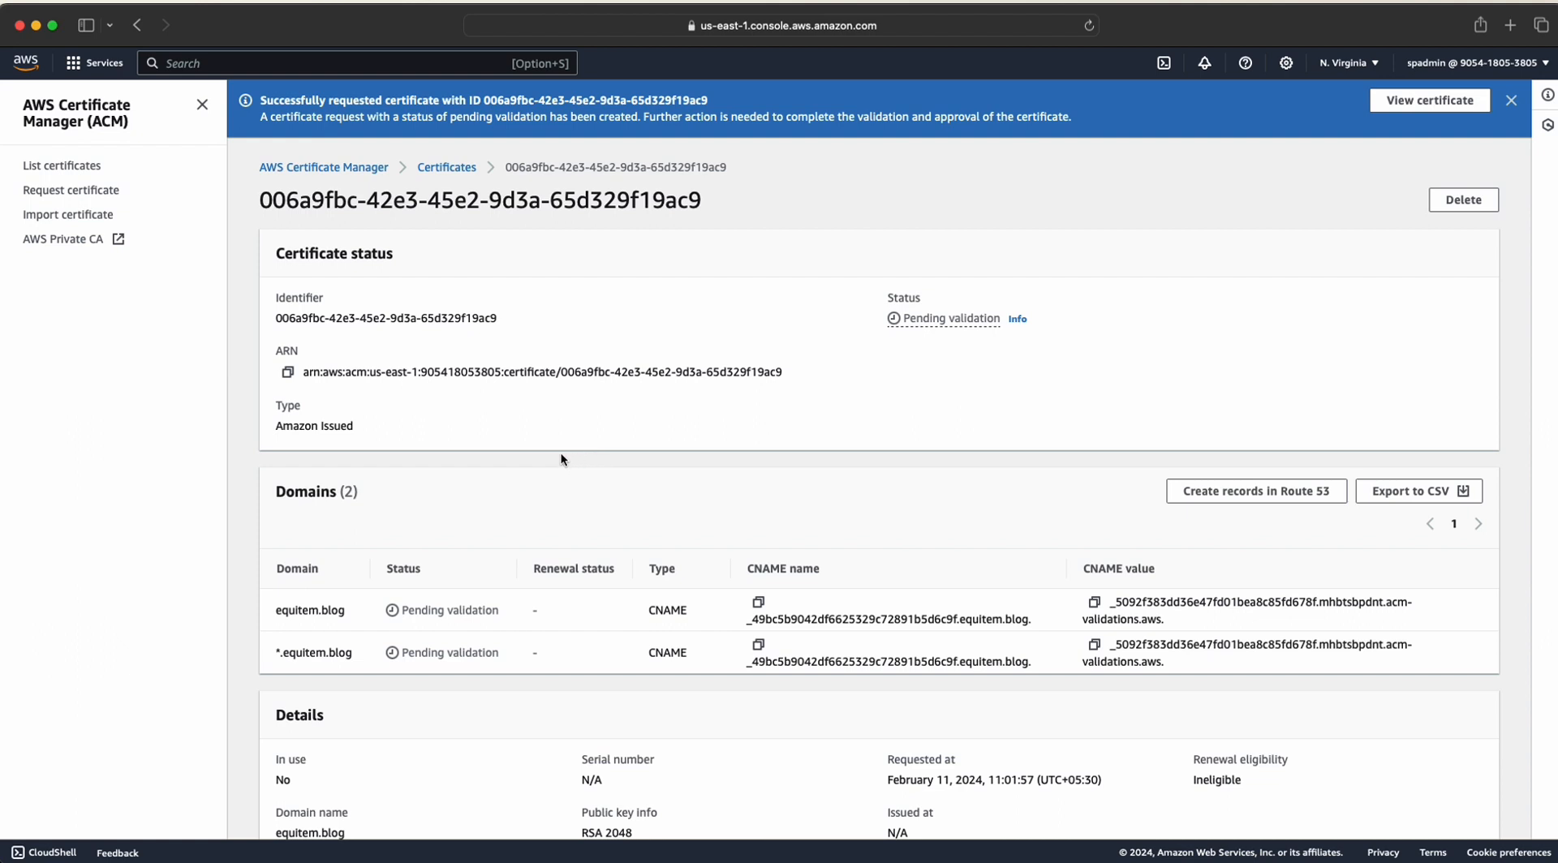
scroll(562, 459, "down", 2)
scroll(561, 460, "down", 4)
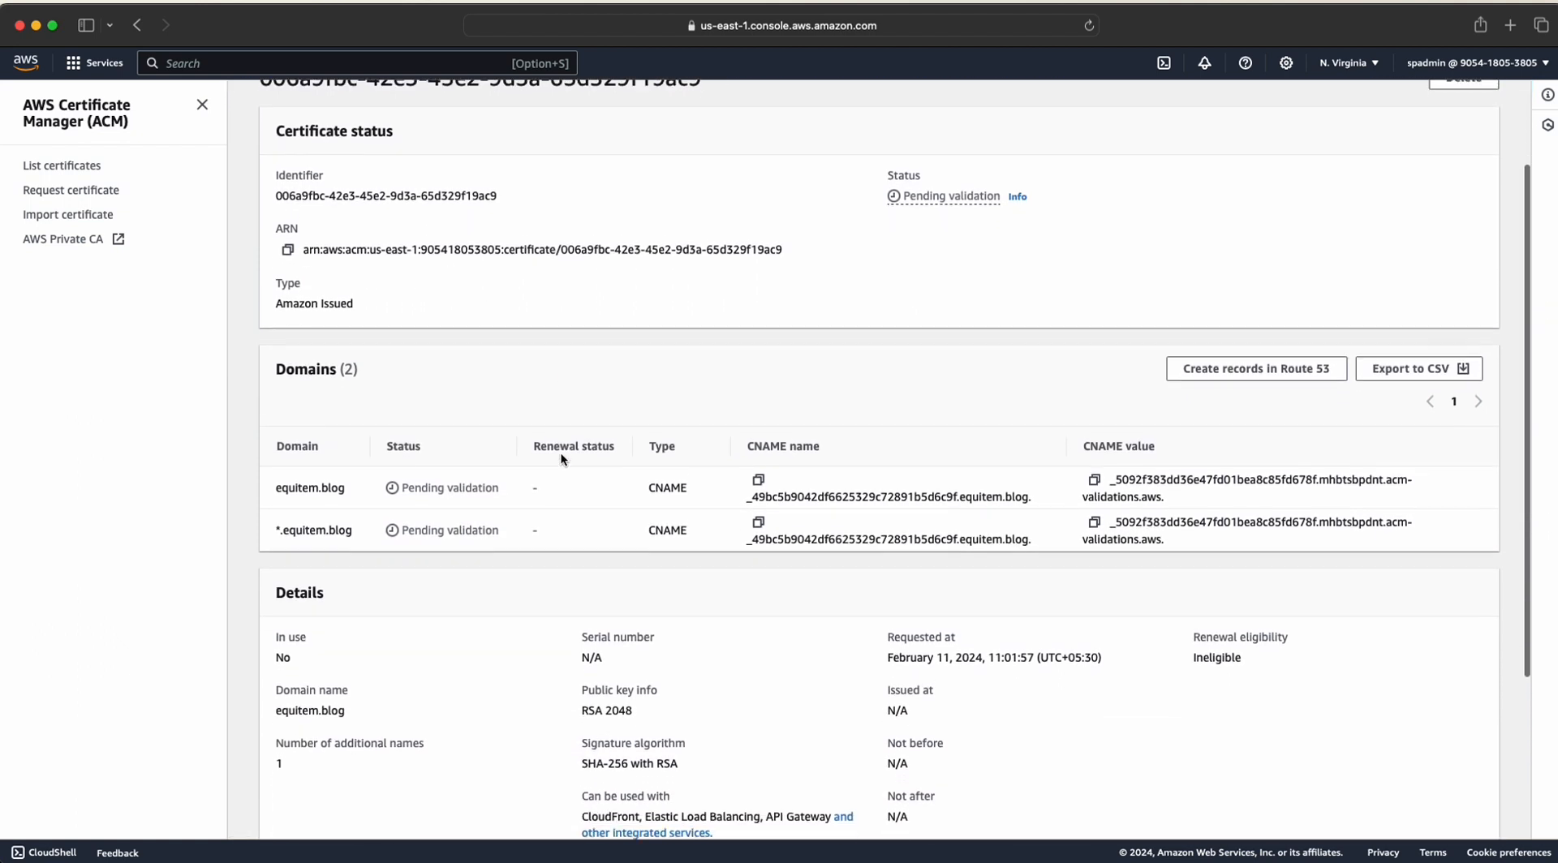
scroll(480, 565, "down", 1)
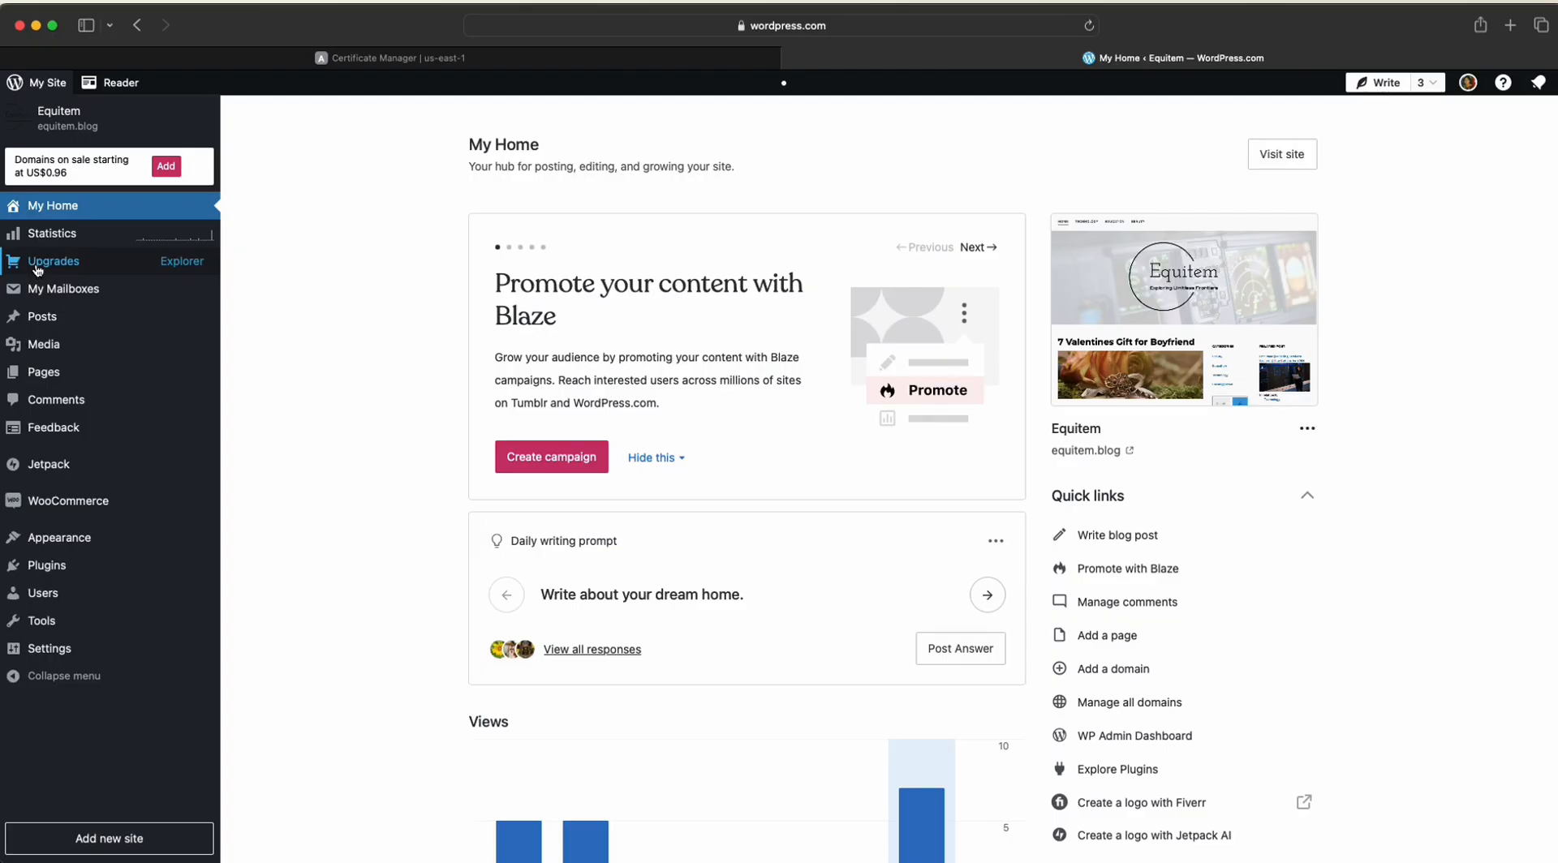
- In WordPress.com, open the DNS records of the primary domain equitem.blog
left_click(38, 264)
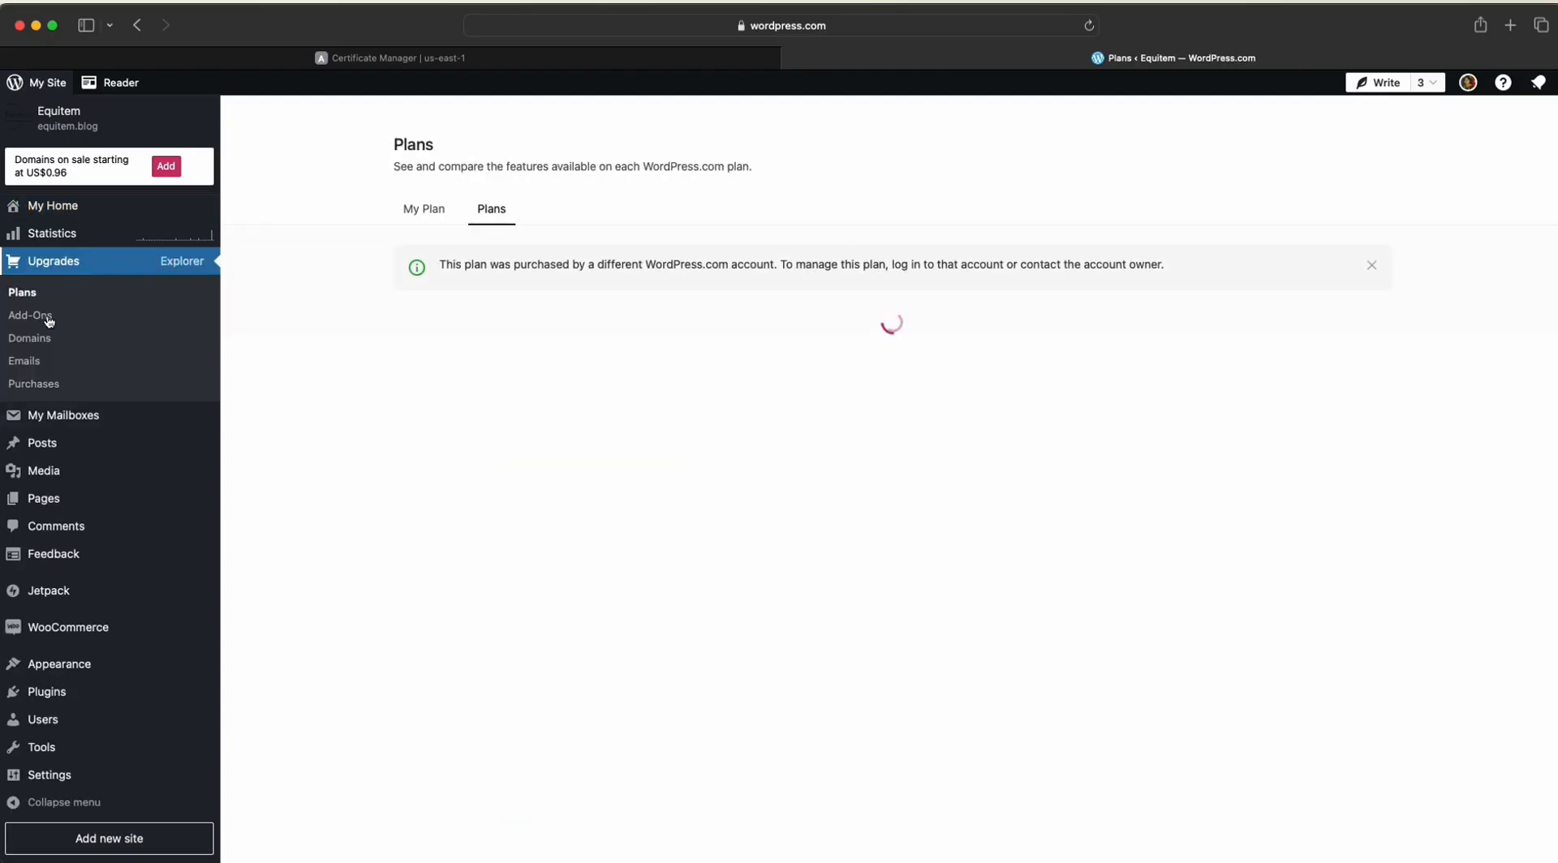
left_click(39, 340)
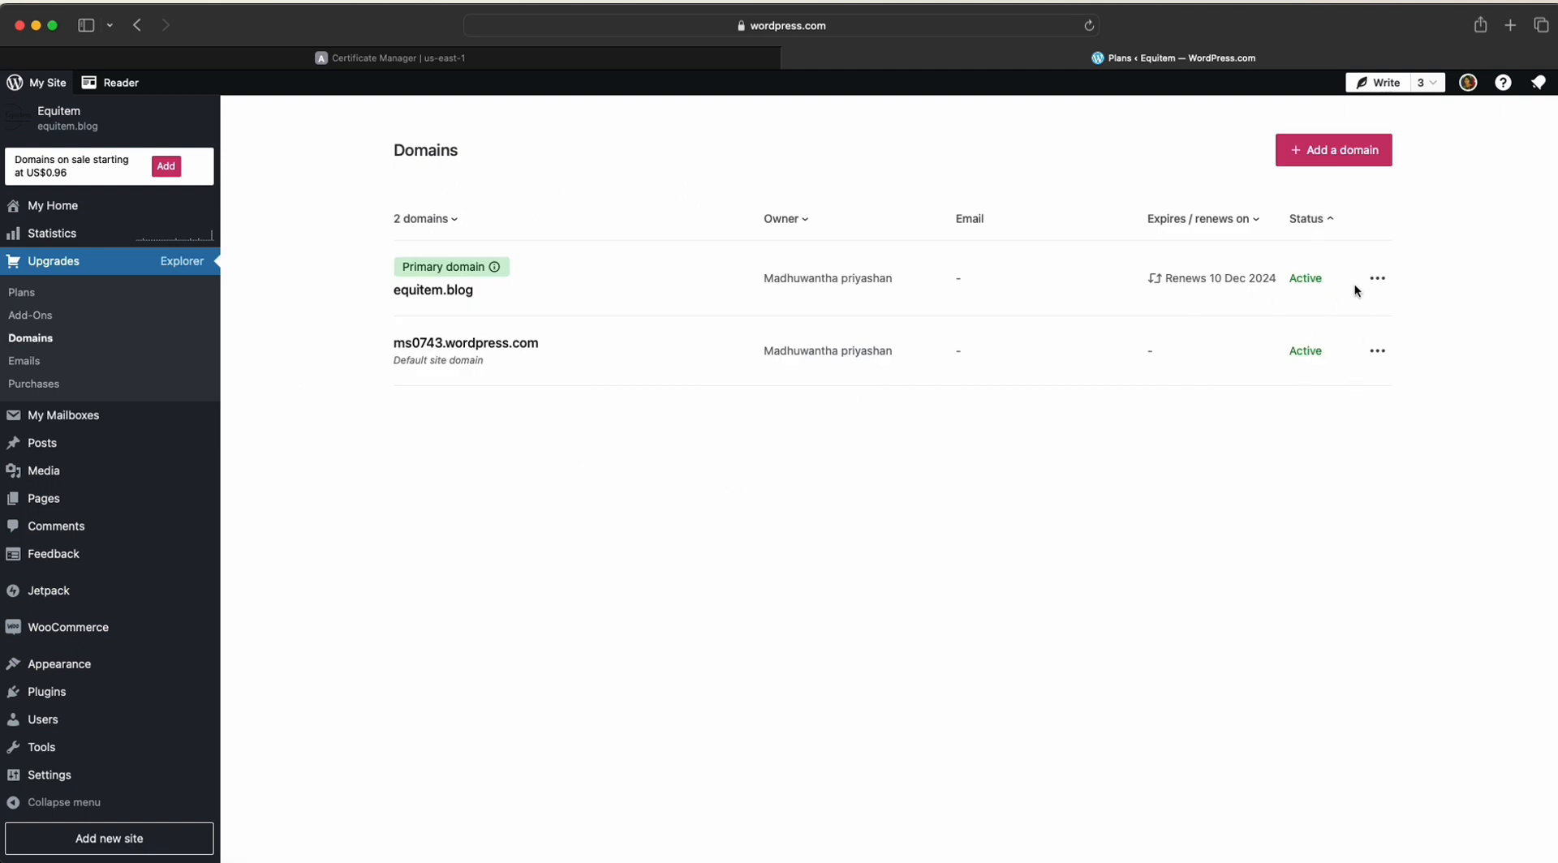
left_click(1388, 280)
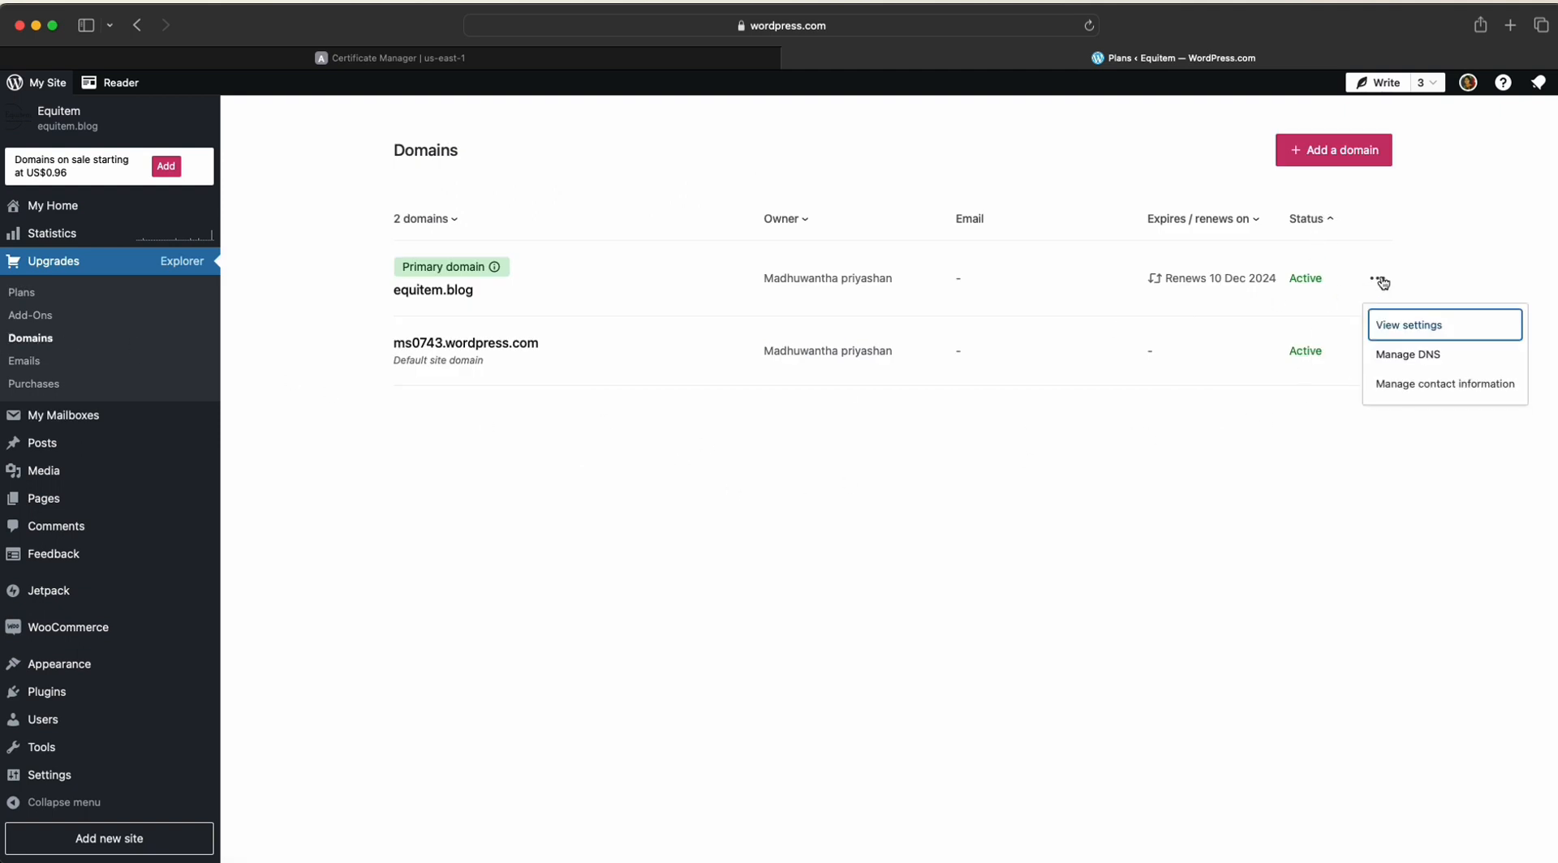
left_click(1411, 355)
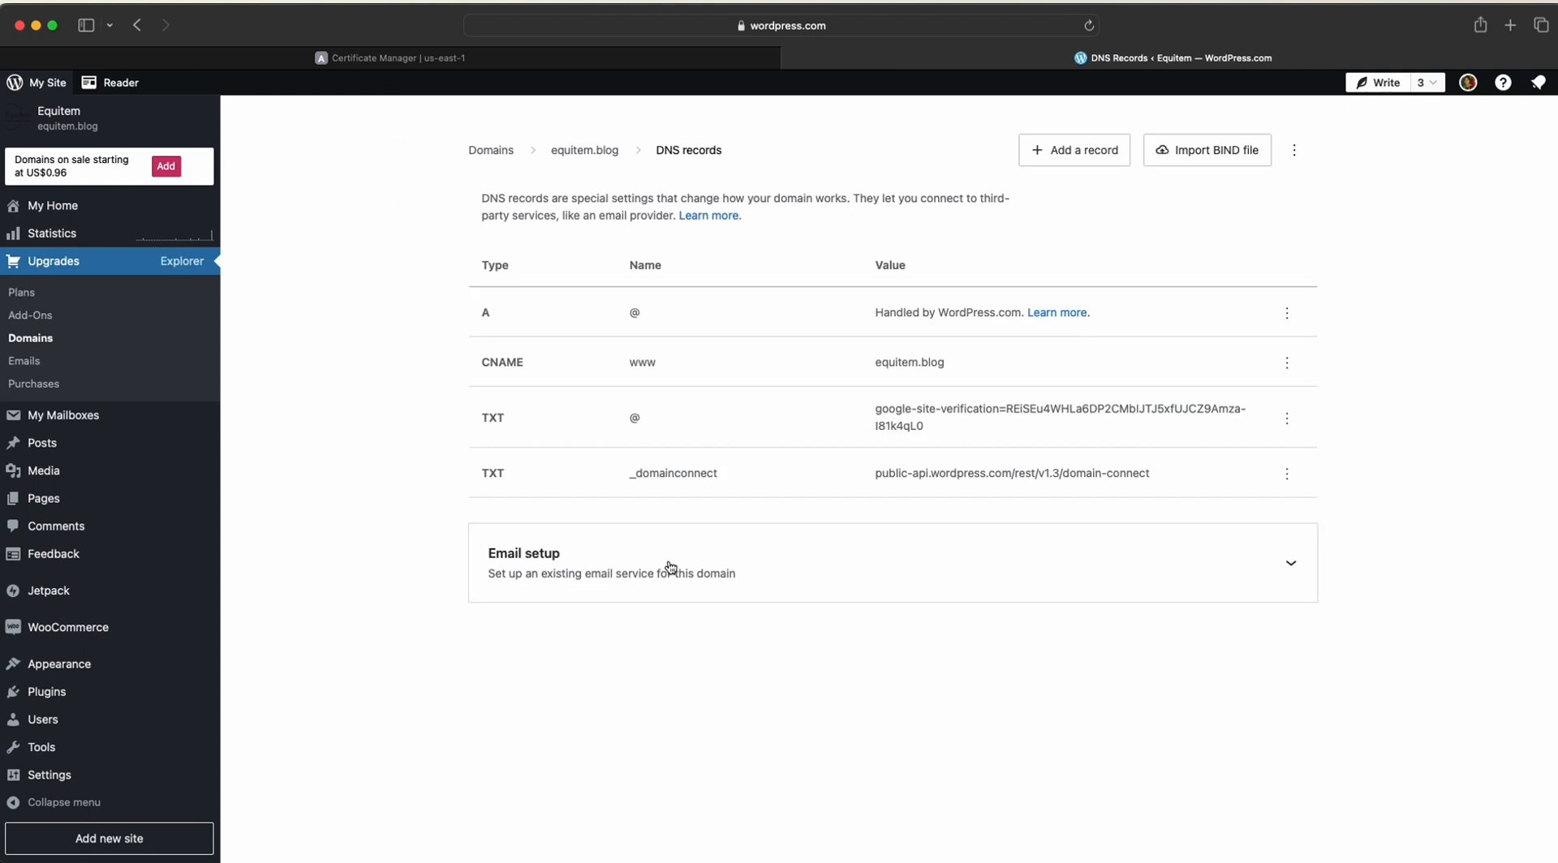
- Start a new DNS record for equitem.blog and set its type to CNAME
left_click(1081, 152)
left_click(602, 232)
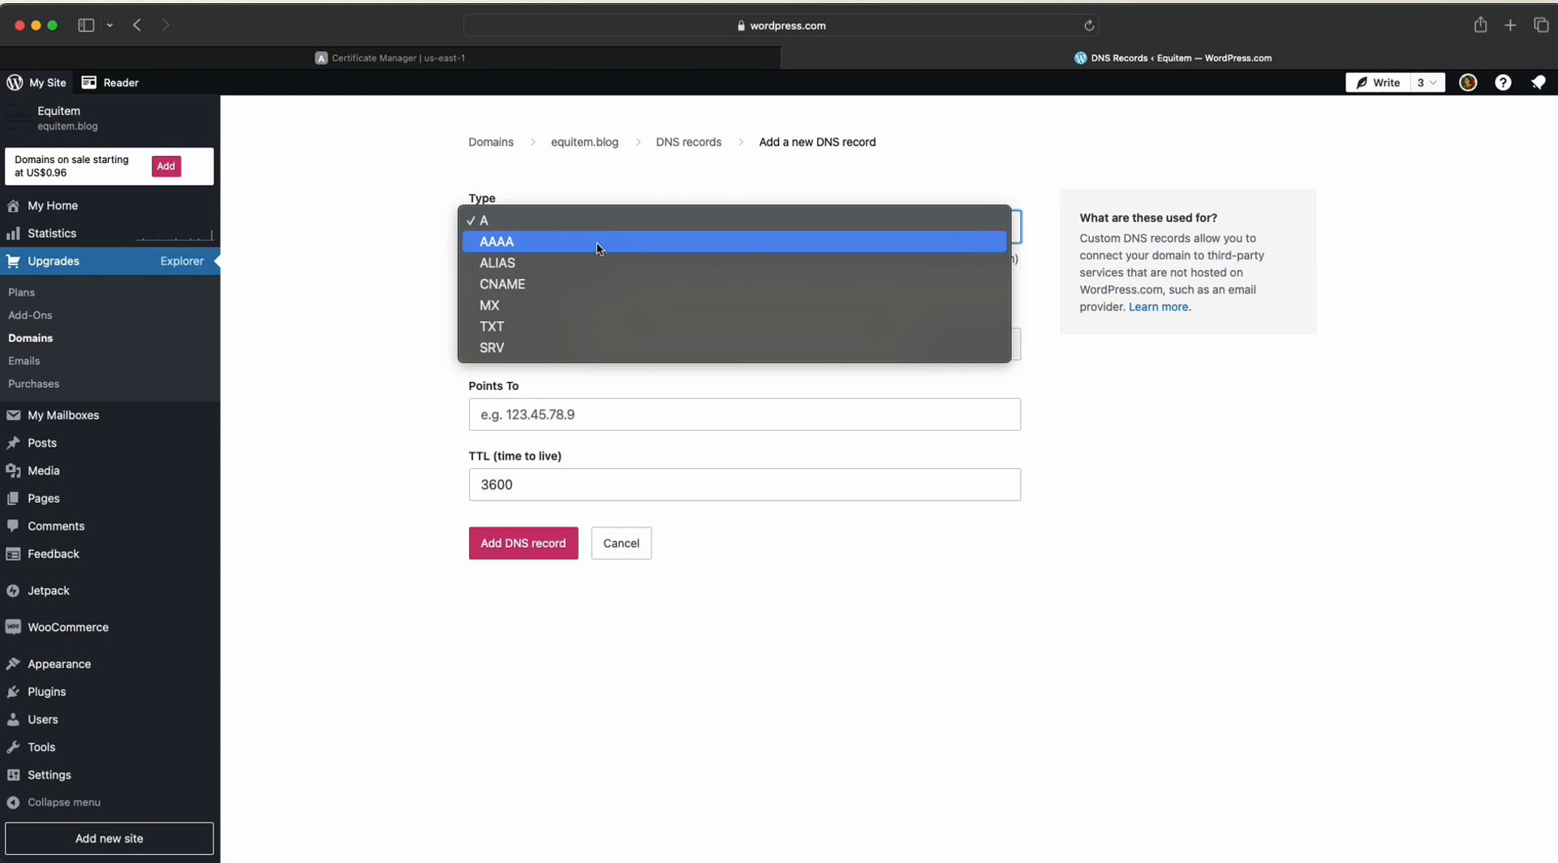
left_click(582, 283)
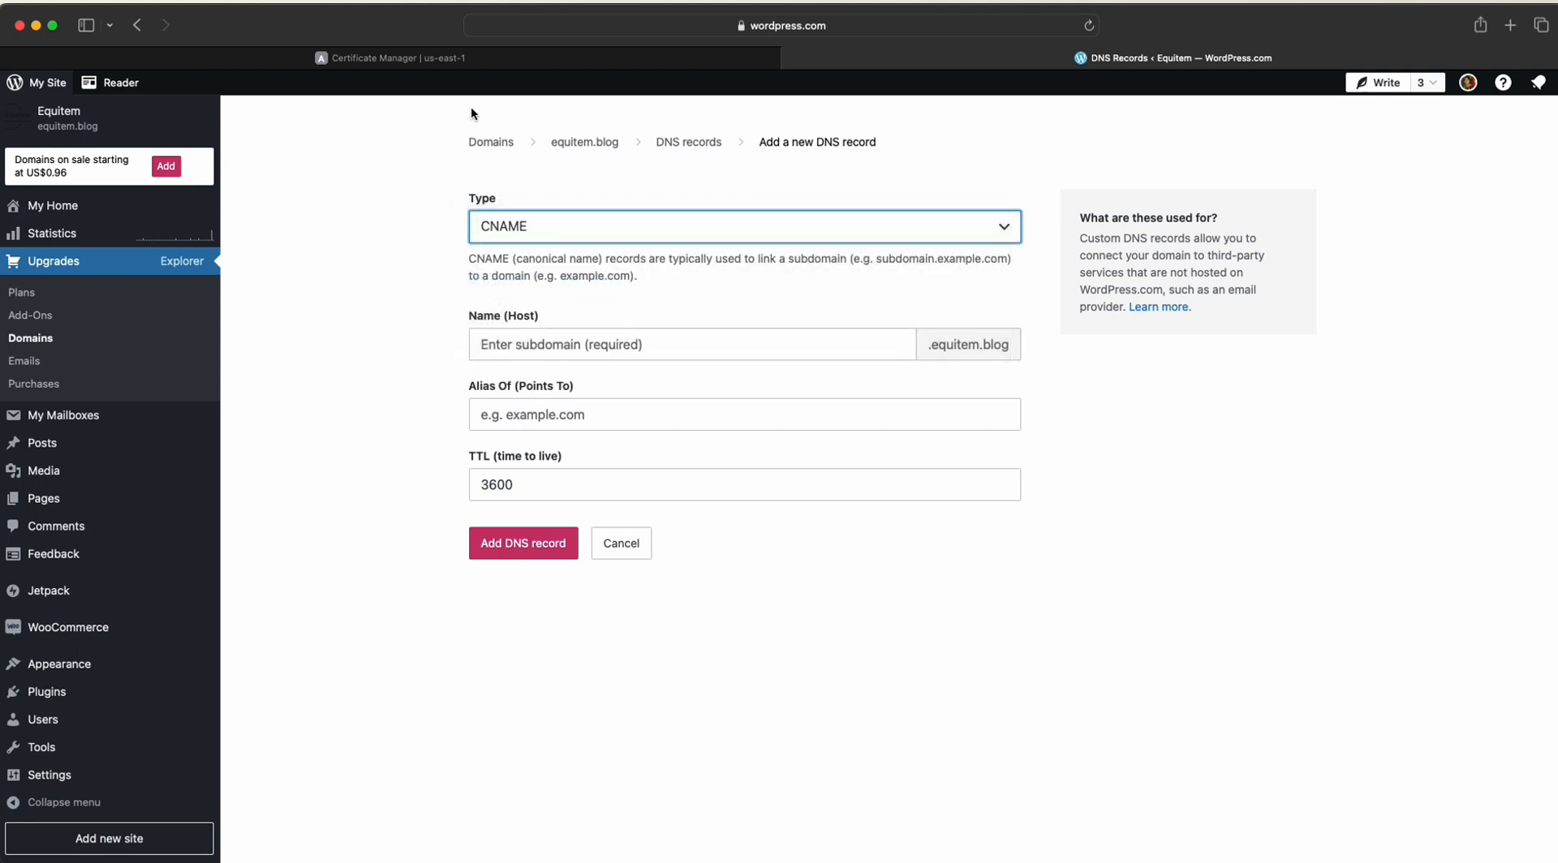
- Copy the CNAME name of equitem.blog from the AWS certificate into the Name (Host) of the new WordPress.com DNS record
left_click(446, 58)
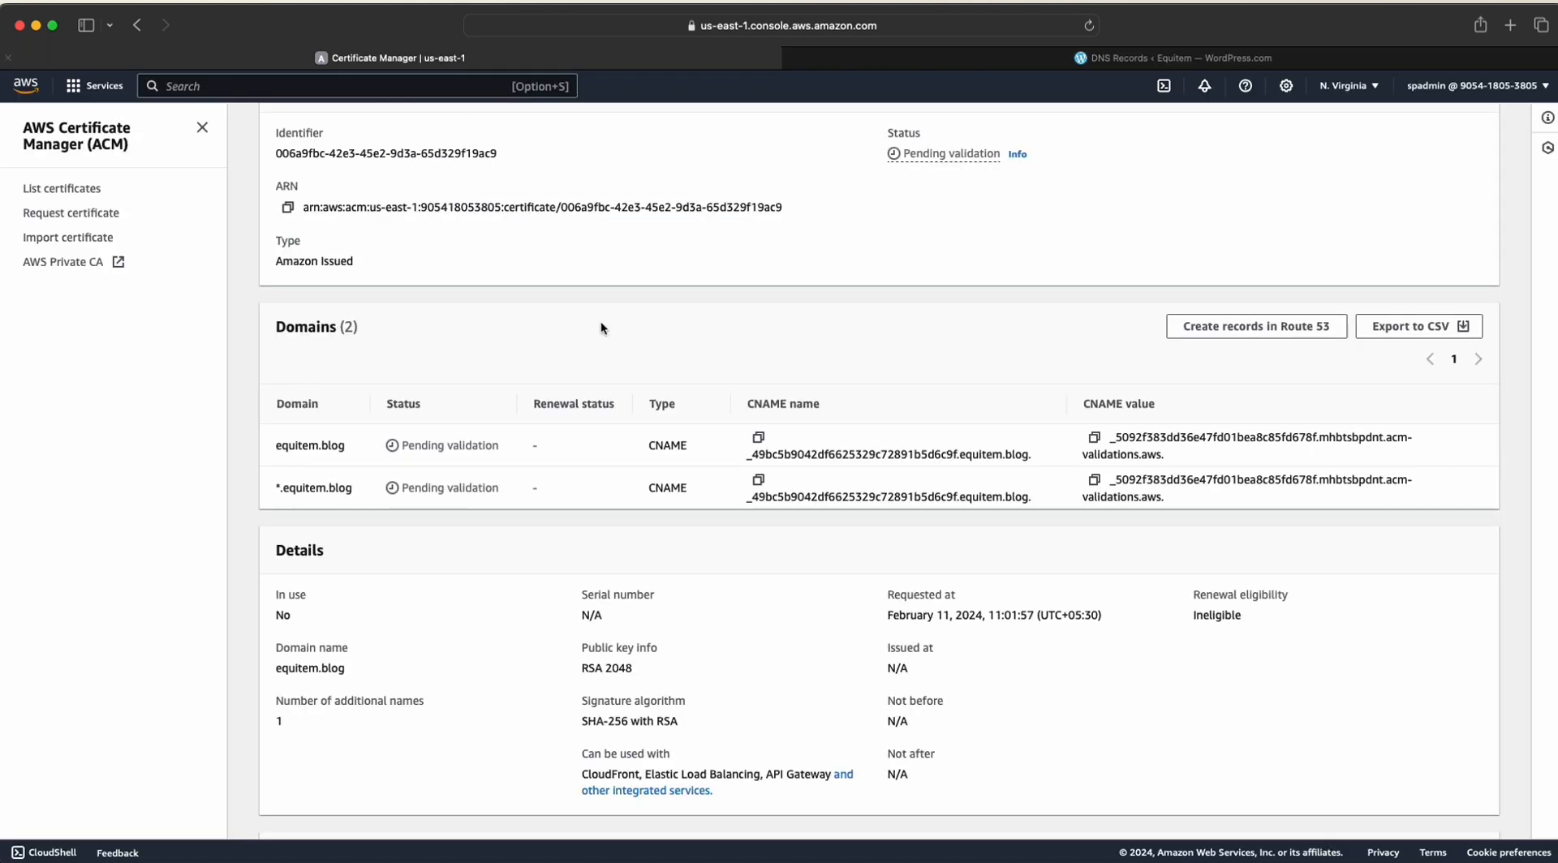
left_click(760, 438)
left_click(1036, 65)
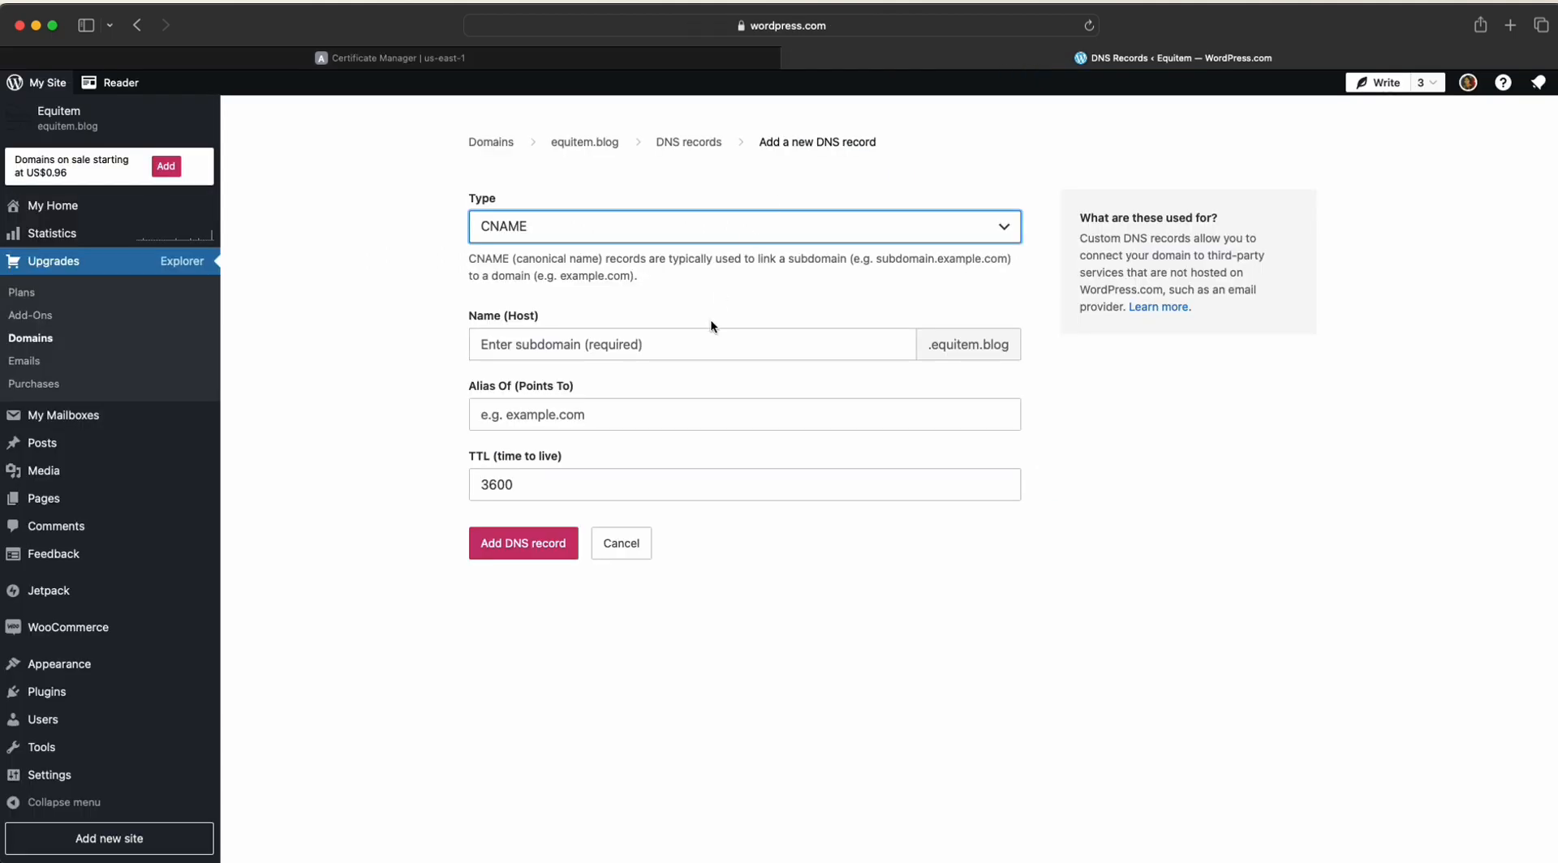
left_click(702, 349)
key("super+v")
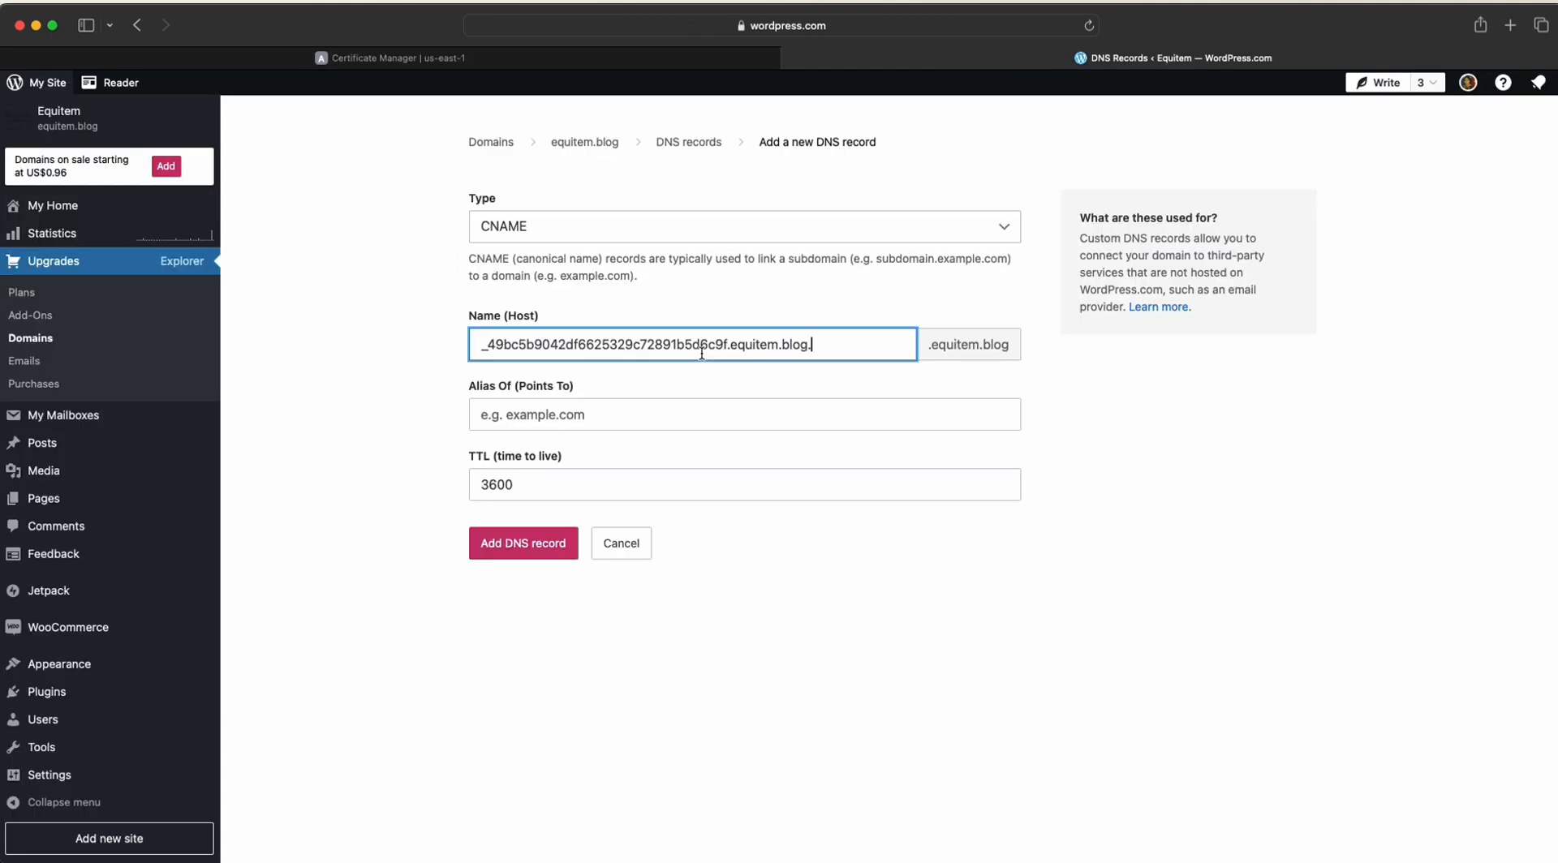
- Remove the trailing ".equitem.blog." from the record's host name
key("BackSpace")
key("BackSpace")
key("BackSpace")
key("BackSpace")
key("BackSpace")
key("BackSpace")
key("BackSpace")
key("BackSpace")
key("BackSpace")
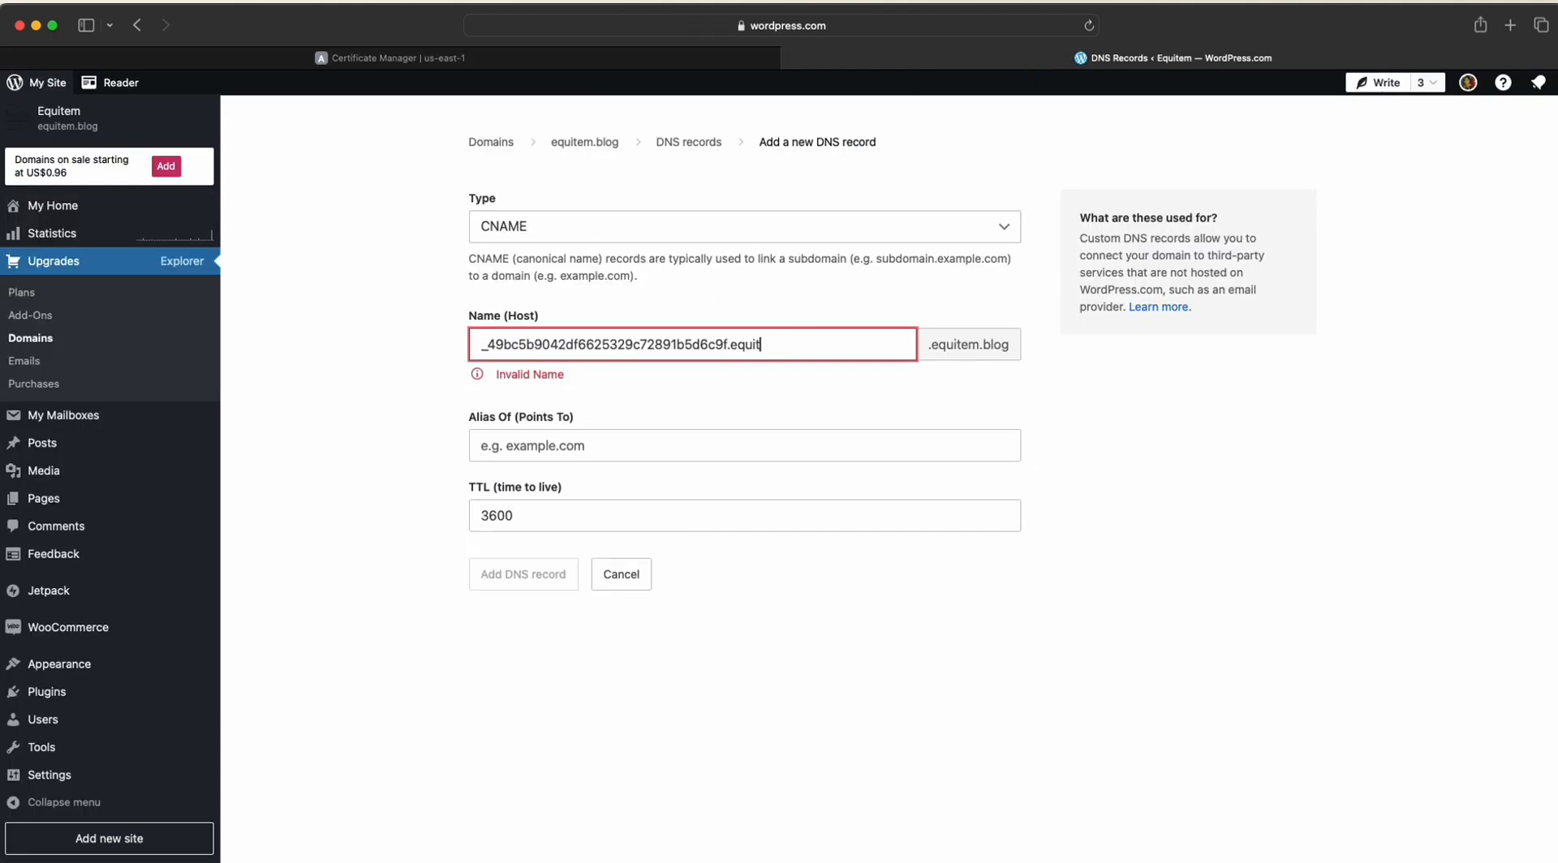
key("BackSpace")
key("BackSpace")
key("BackSpace")
key("BackSpace")
key("BackSpace")
left_click(735, 377)
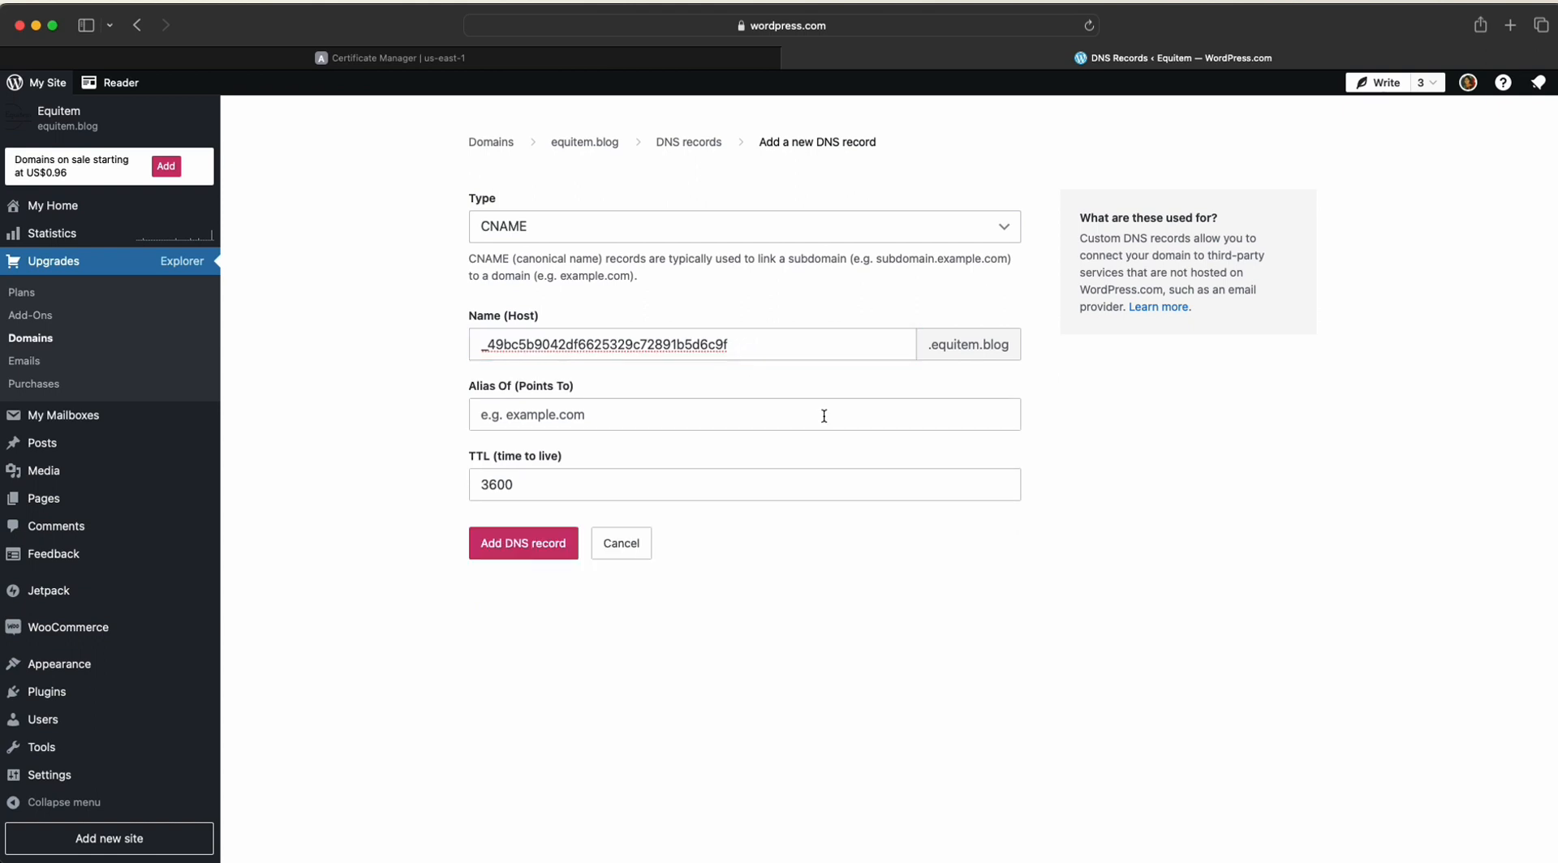
- Copy the CNAME value of equitem.blog from AWS into the WordPress.com record's Alias Of without the trailing dot, and add the record
left_click(687, 417)
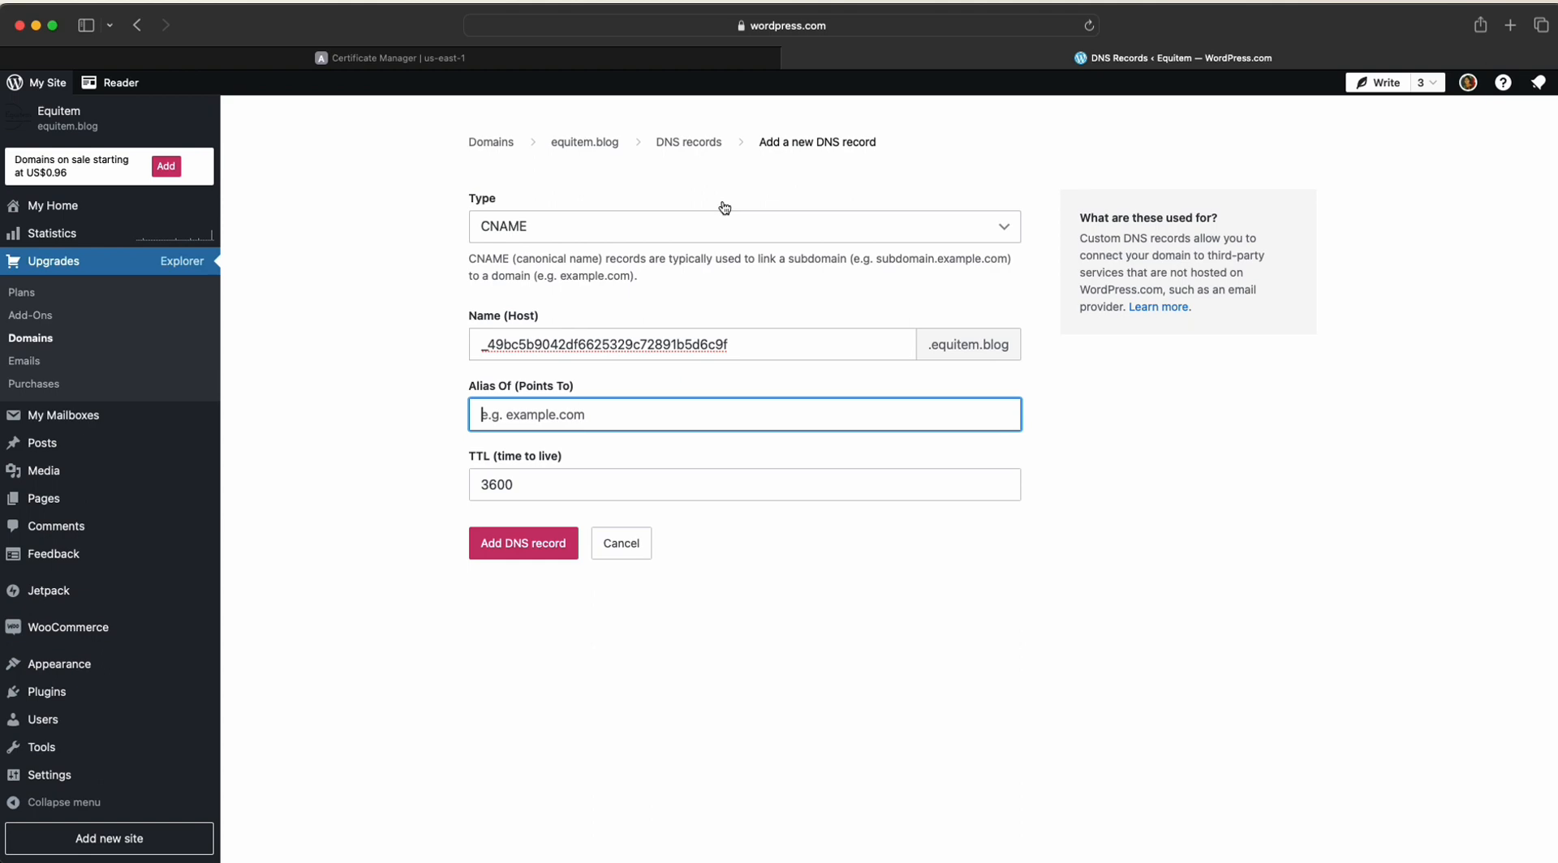
left_click(597, 57)
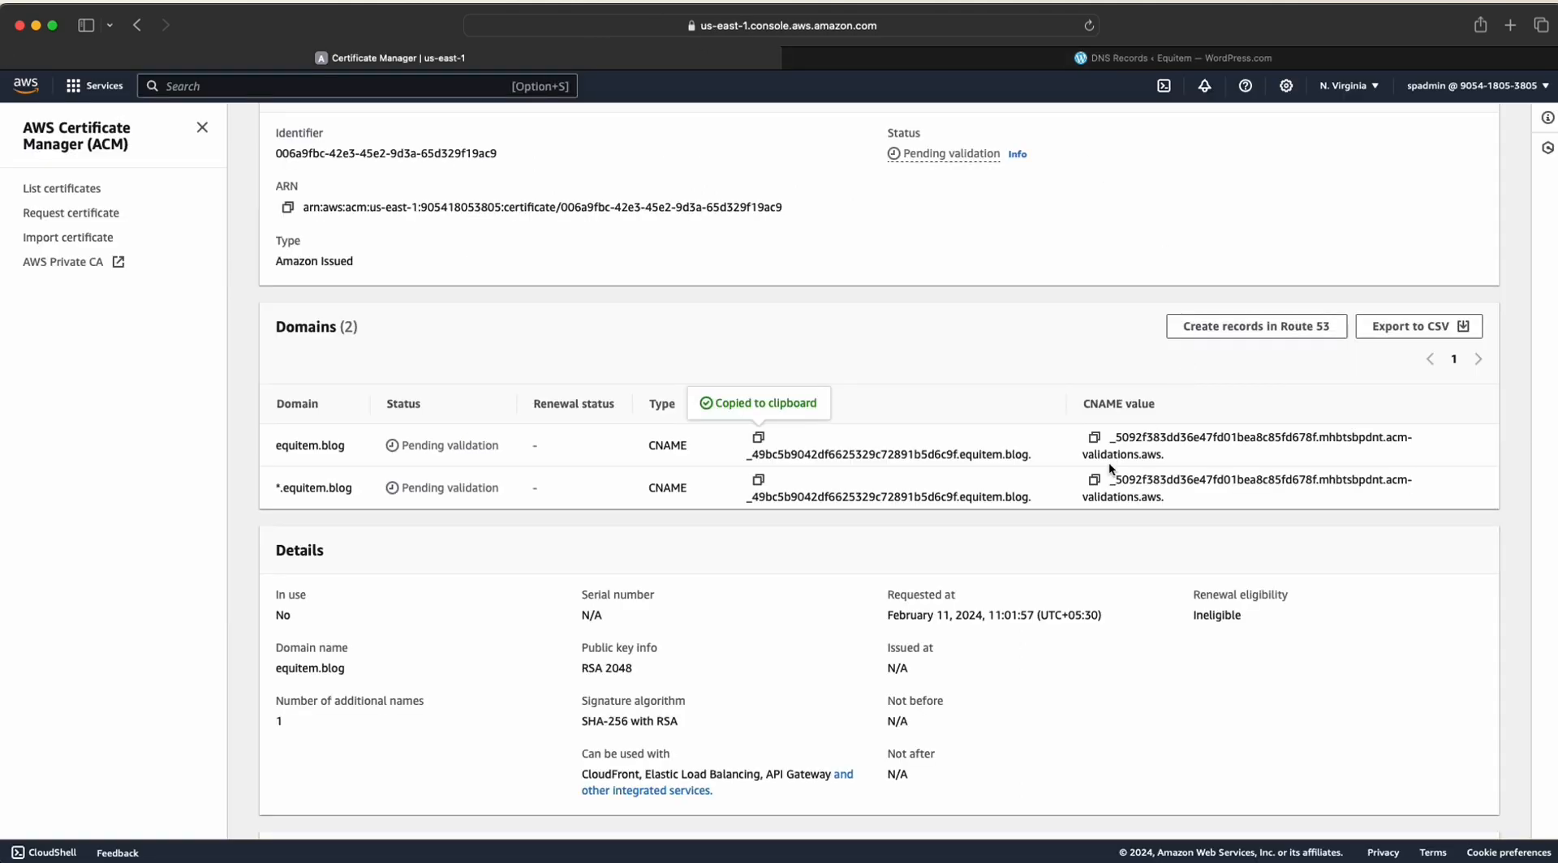
left_click(1094, 438)
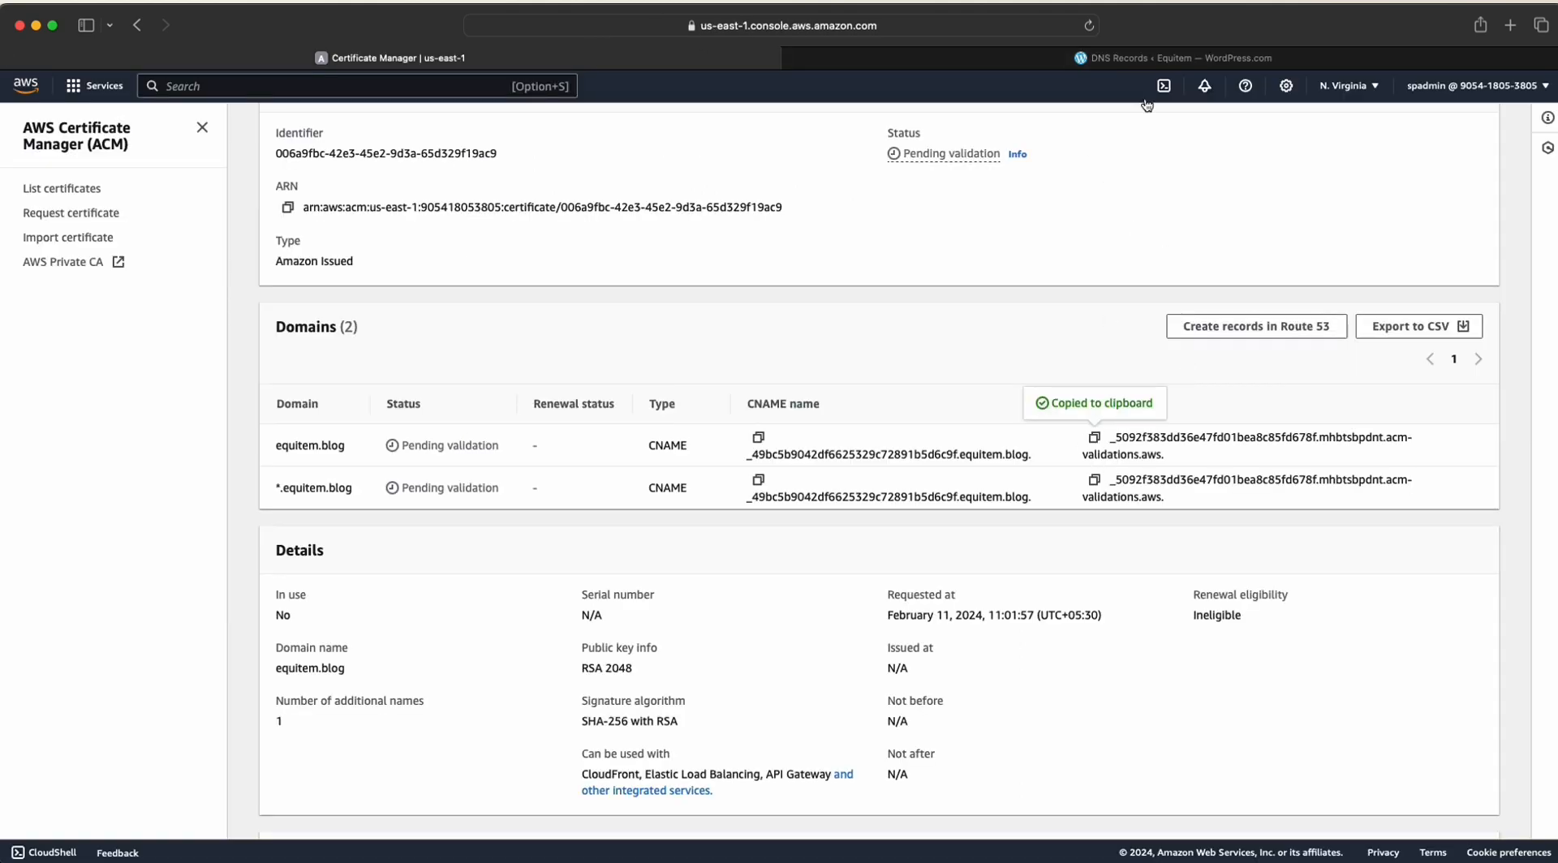
left_click(1172, 59)
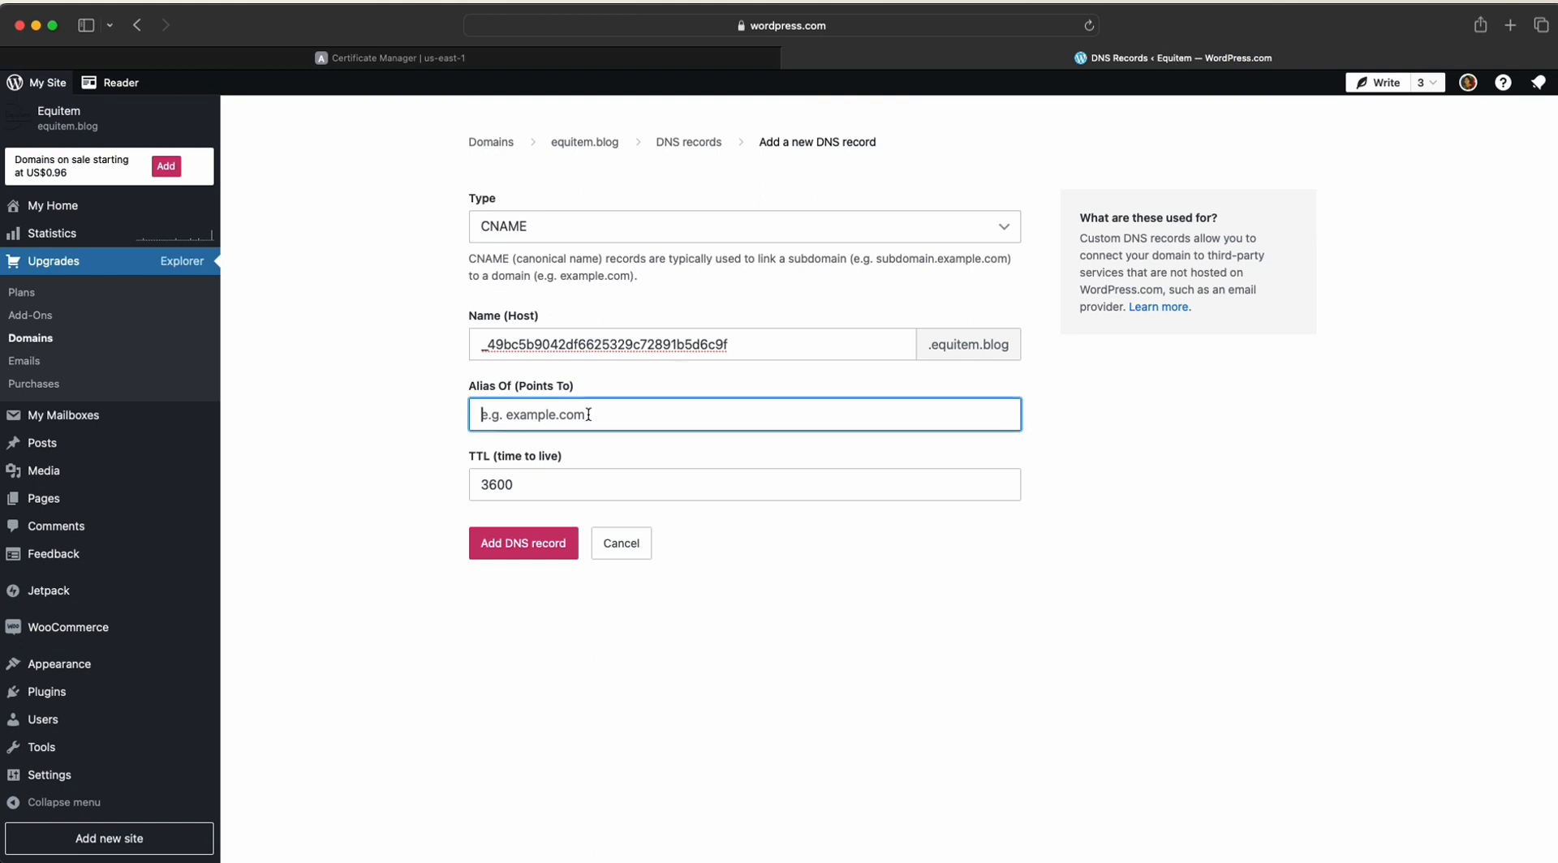
key("super+v")
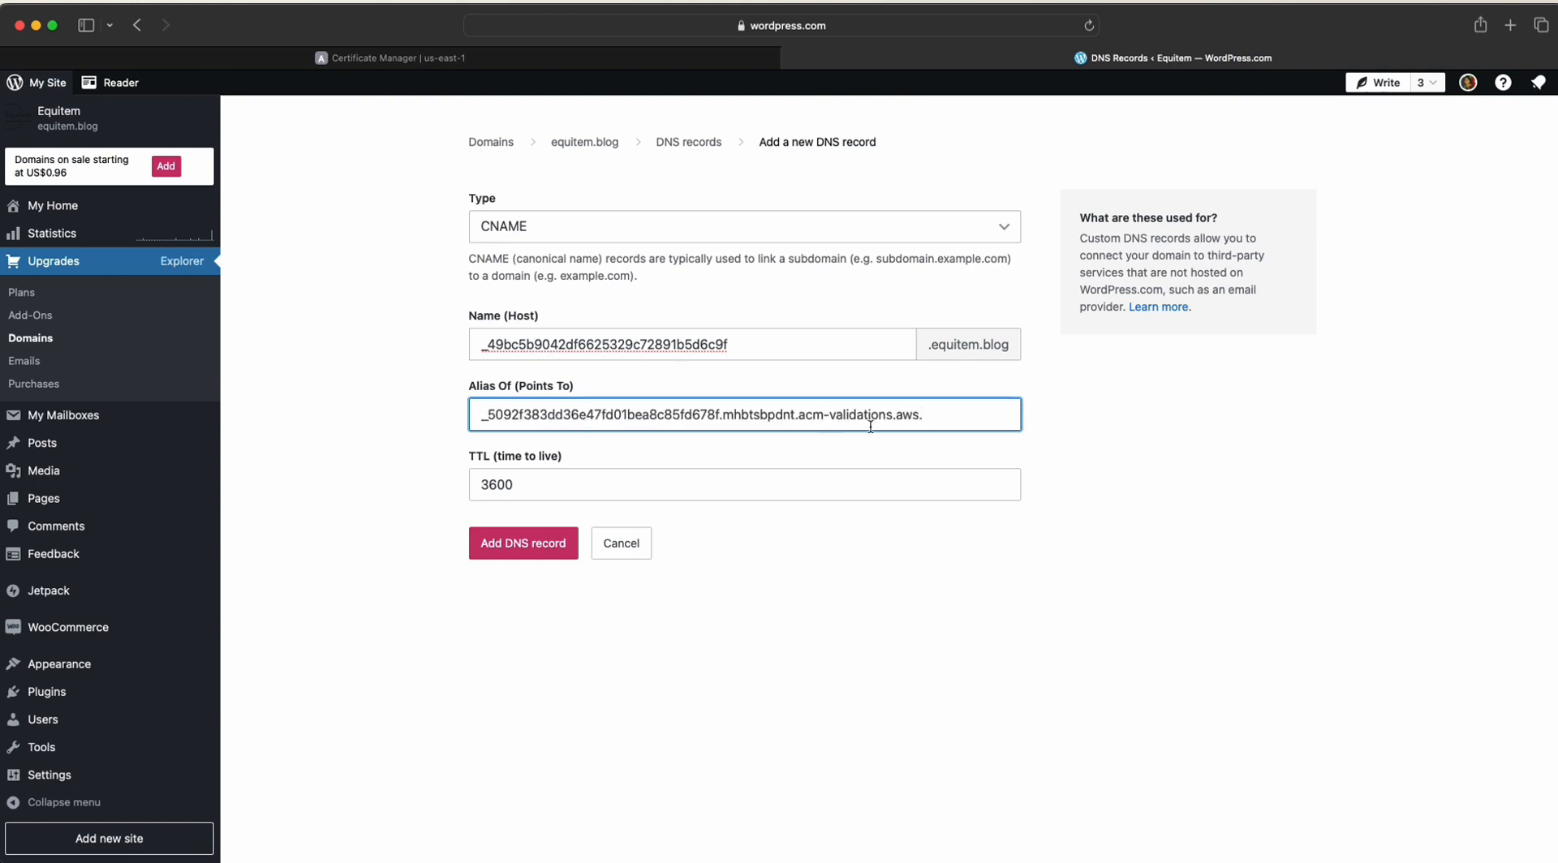
left_click(960, 626)
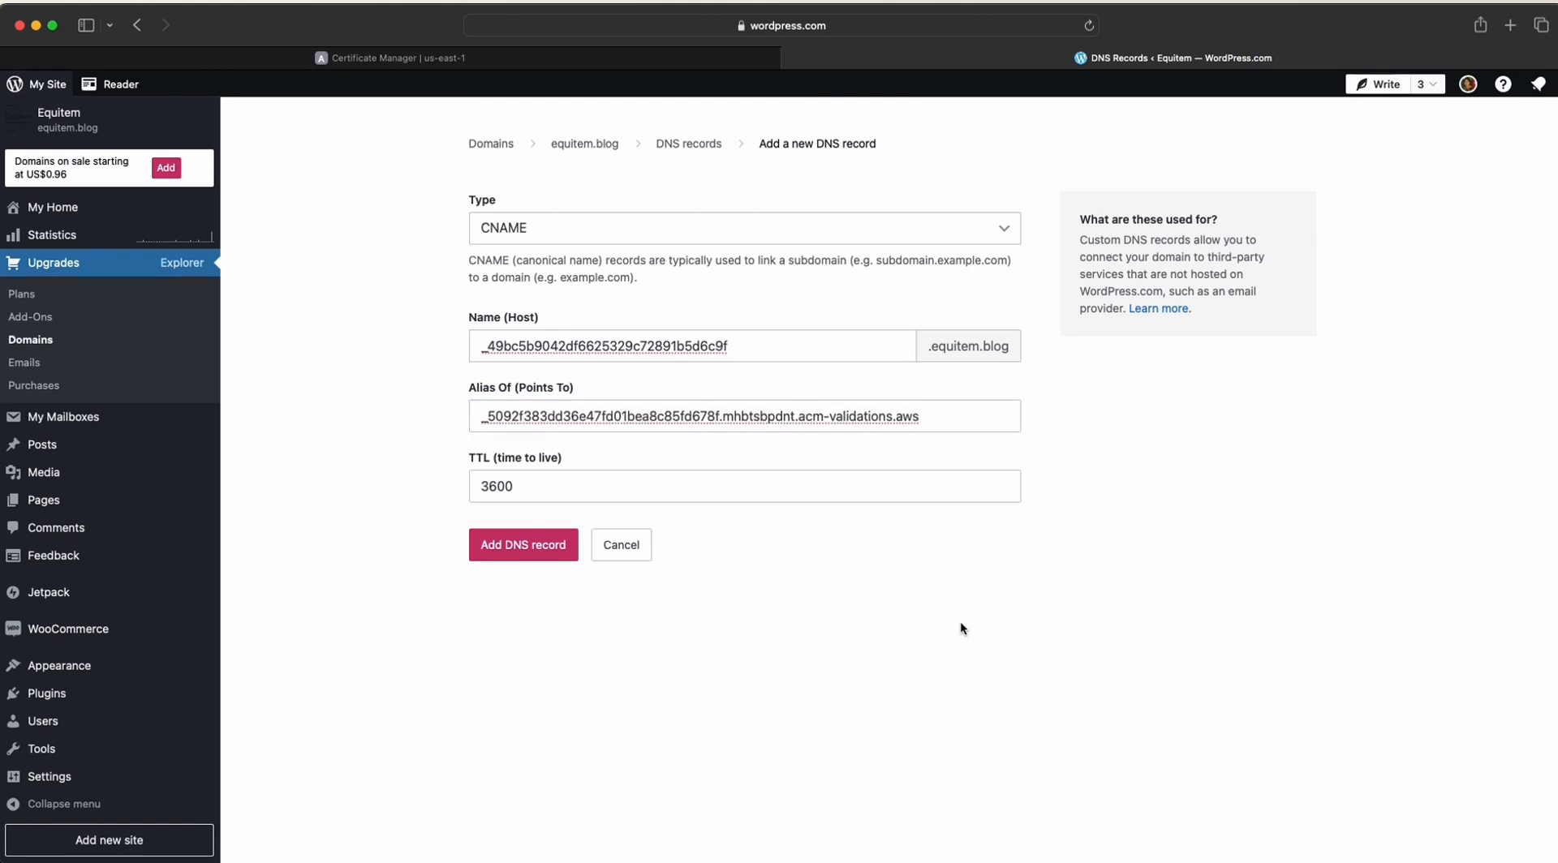
left_click(523, 550)
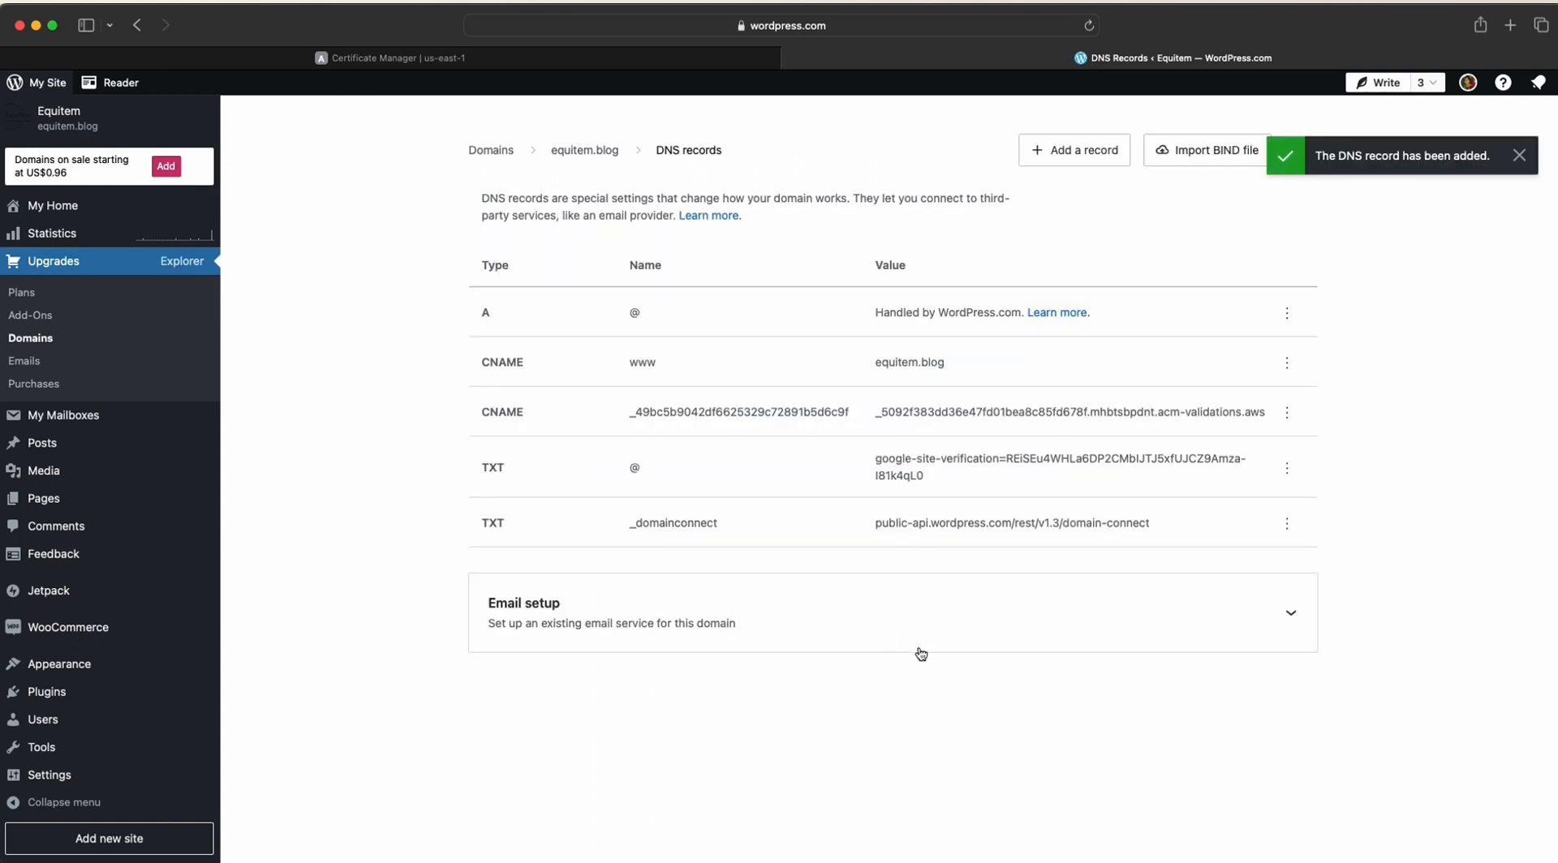
- Start another DNS record for equitem.blog and choose CNAME as its type
left_click(1053, 156)
left_click(623, 231)
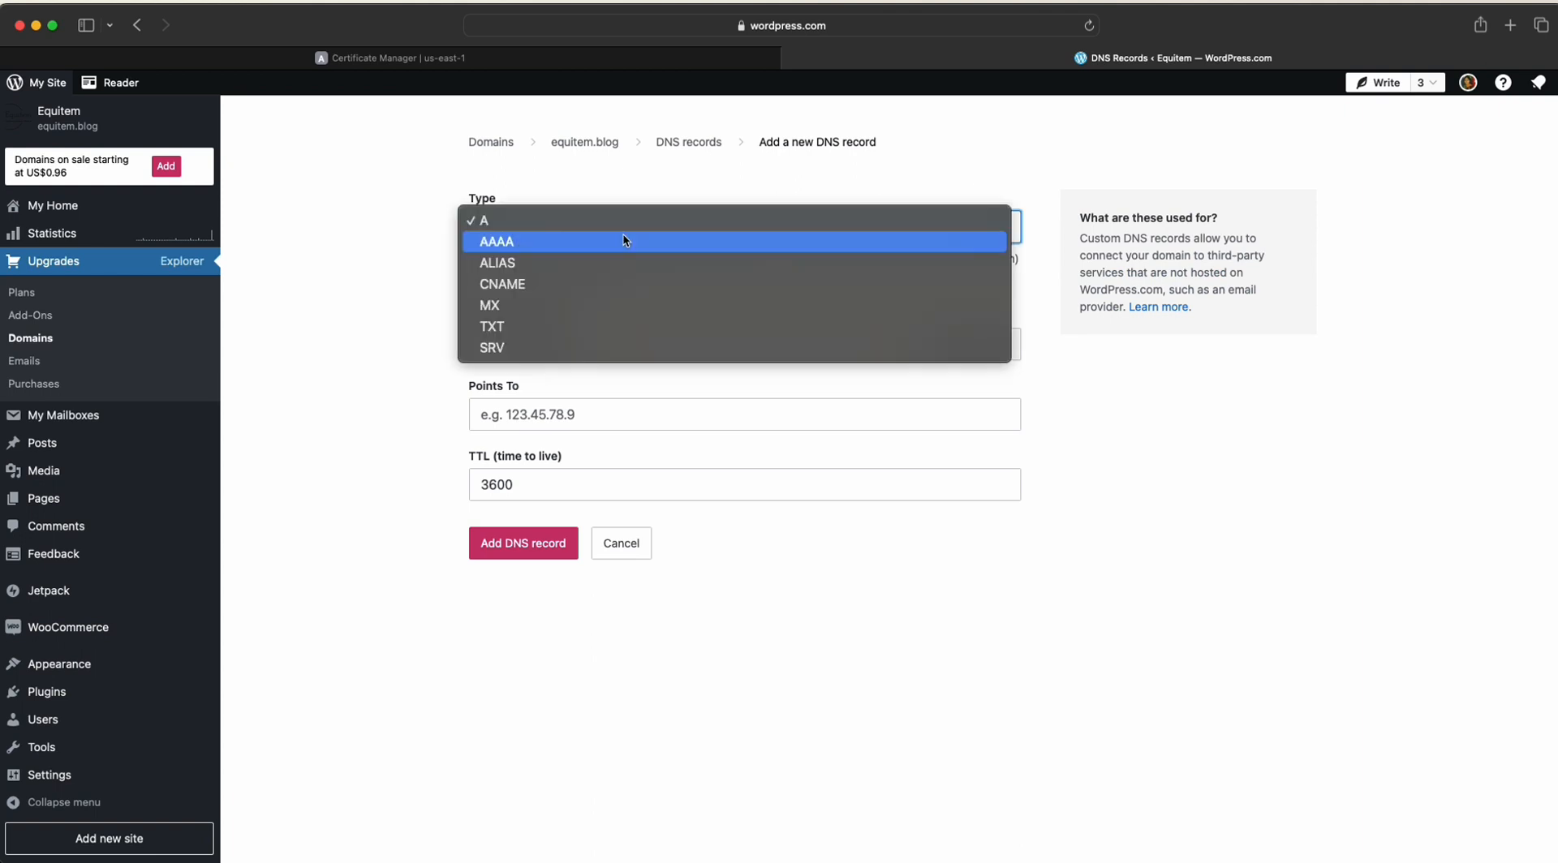
left_click(559, 285)
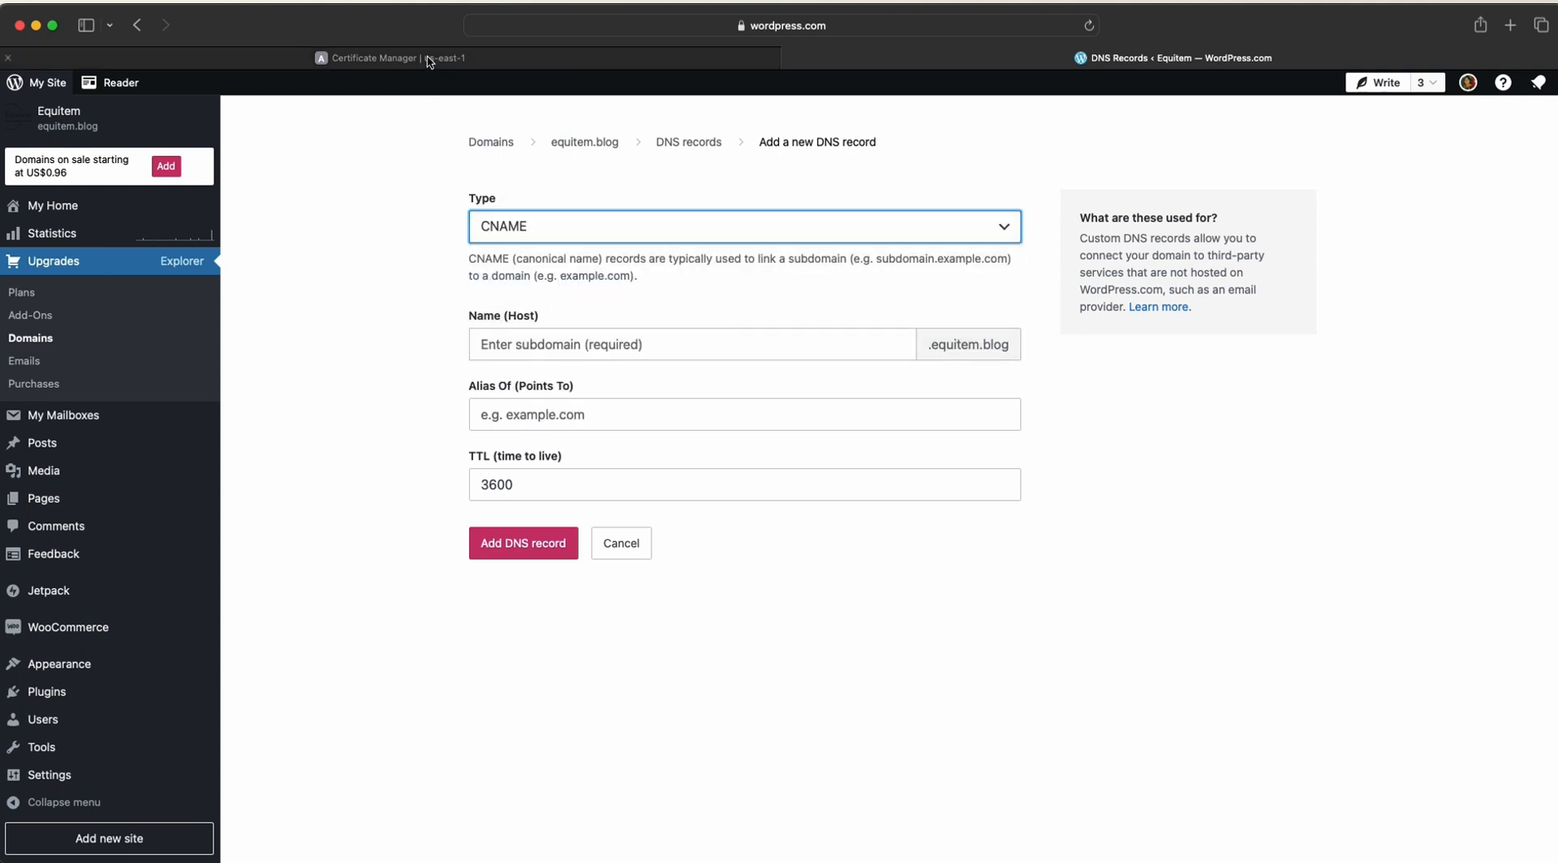
- Copy the CNAME name of *.equitem.blog from the AWS certificate into the Name (Host) of the new WordPress.com DNS record
left_click(428, 60)
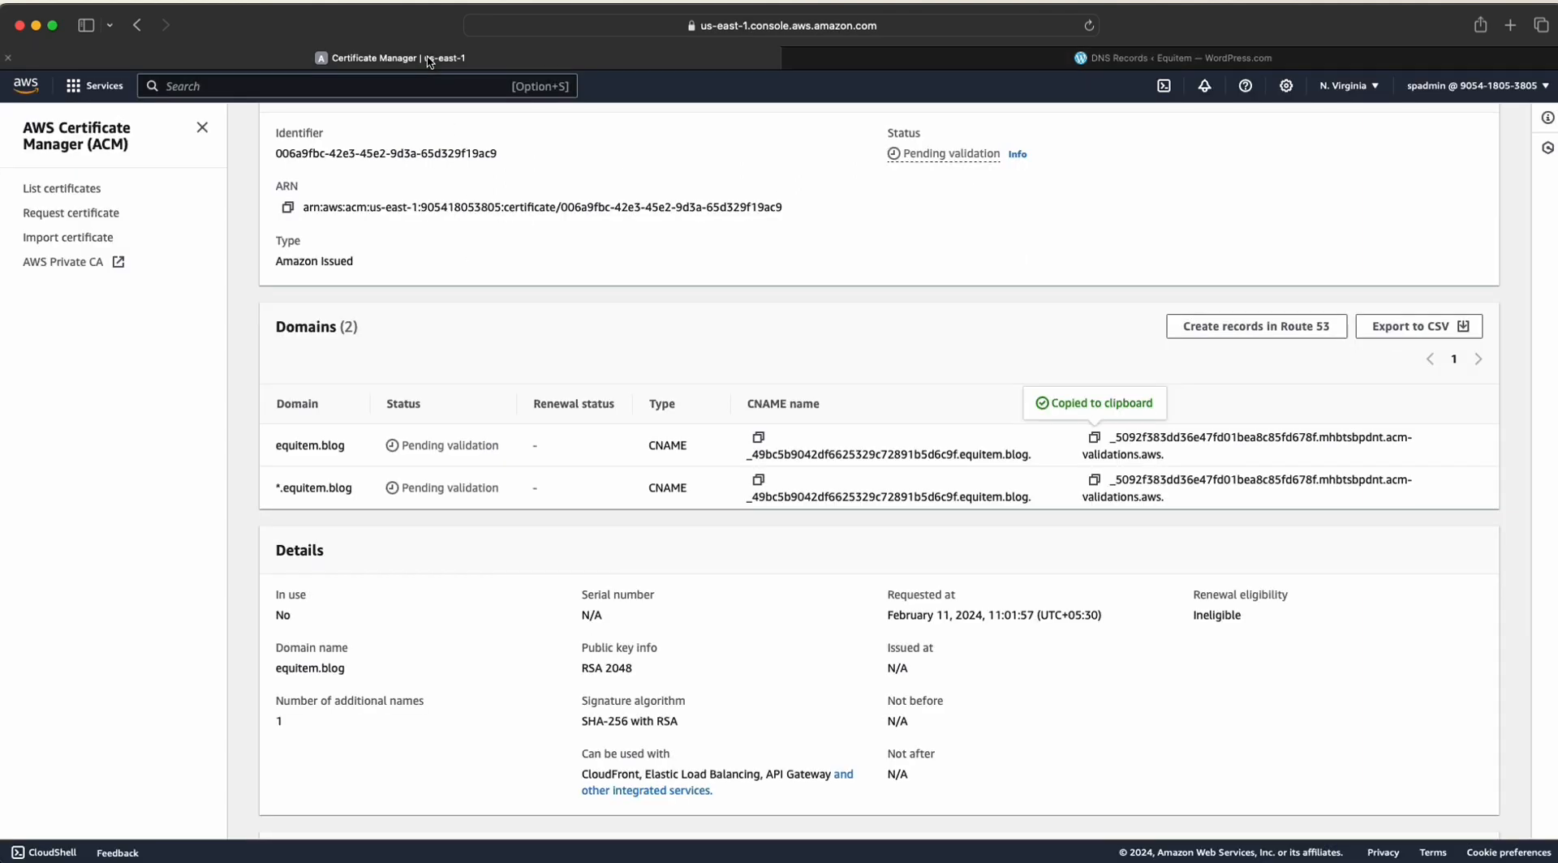
left_click(758, 480)
left_click(1172, 58)
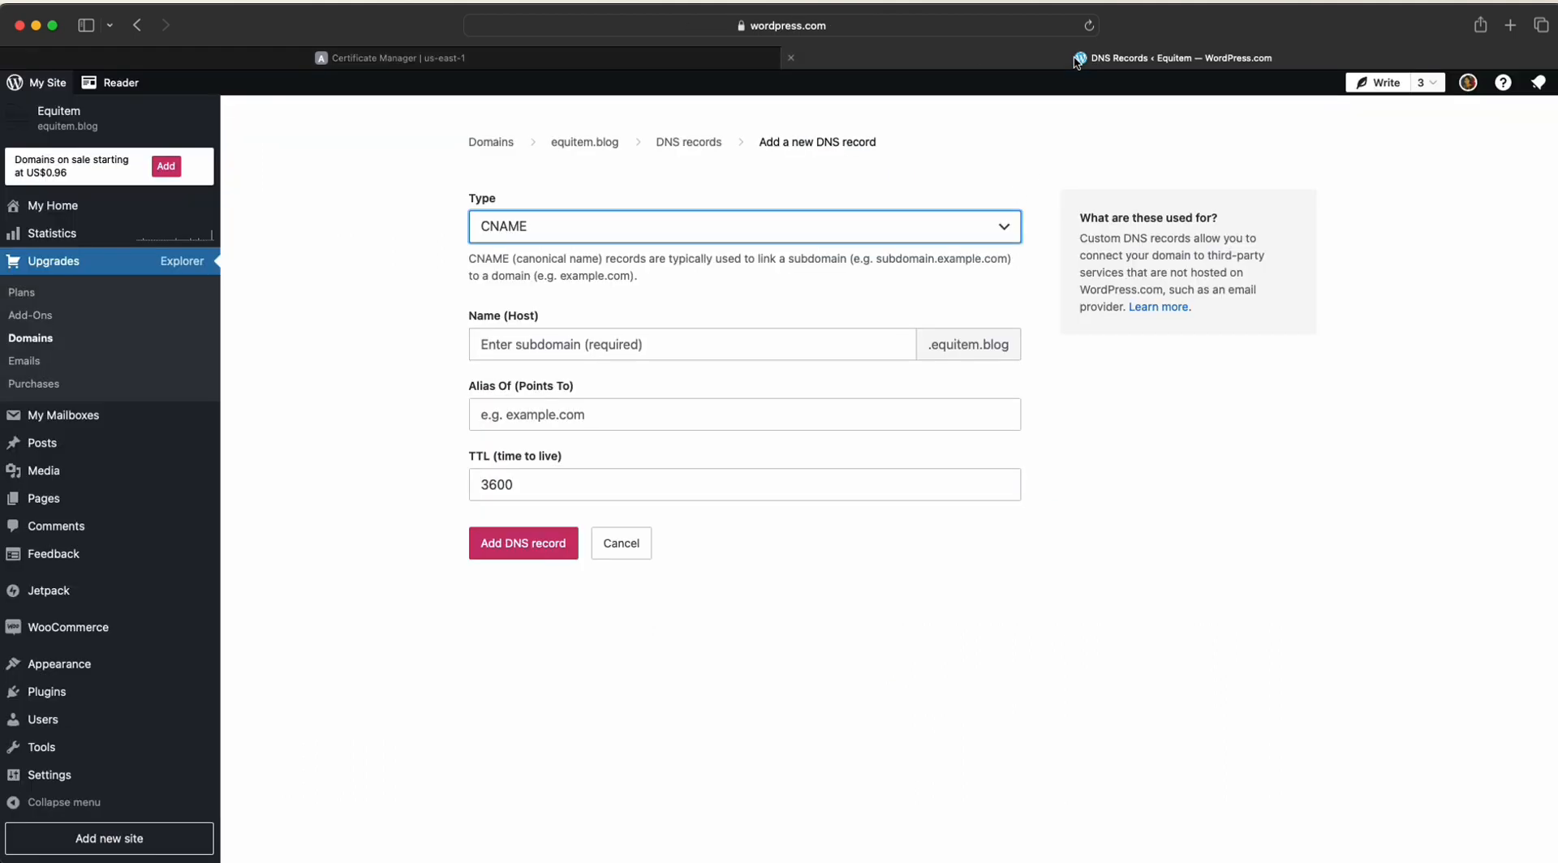
left_click(613, 349)
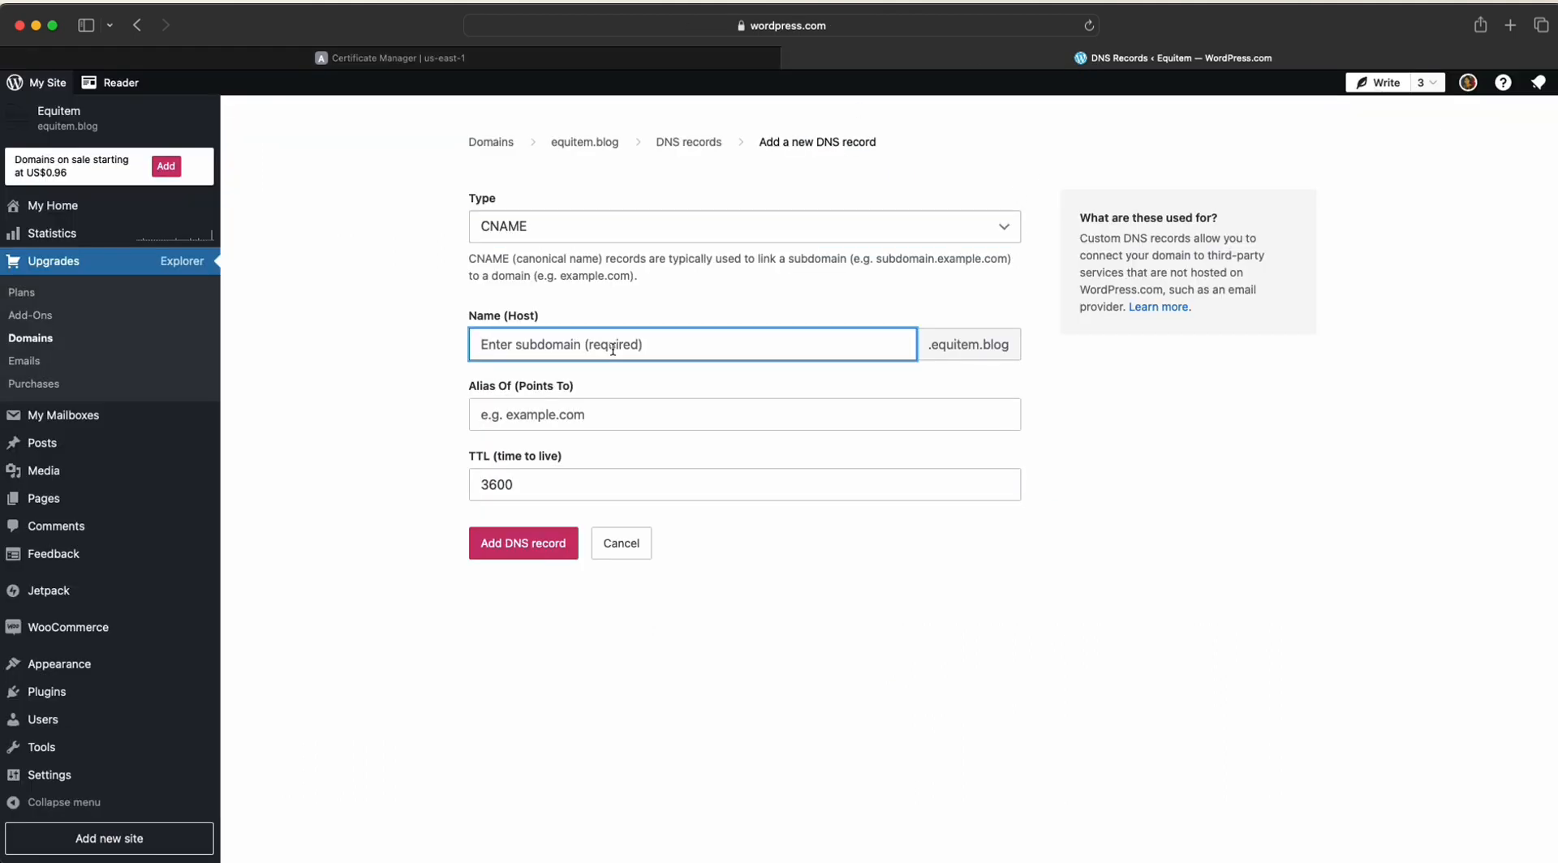
key("super+v")
- Strip the trailing ".equitem.blog." from the host name of the wildcard domain's record
key("BackSpace")
key("BackSpace")
key("BackSpace")
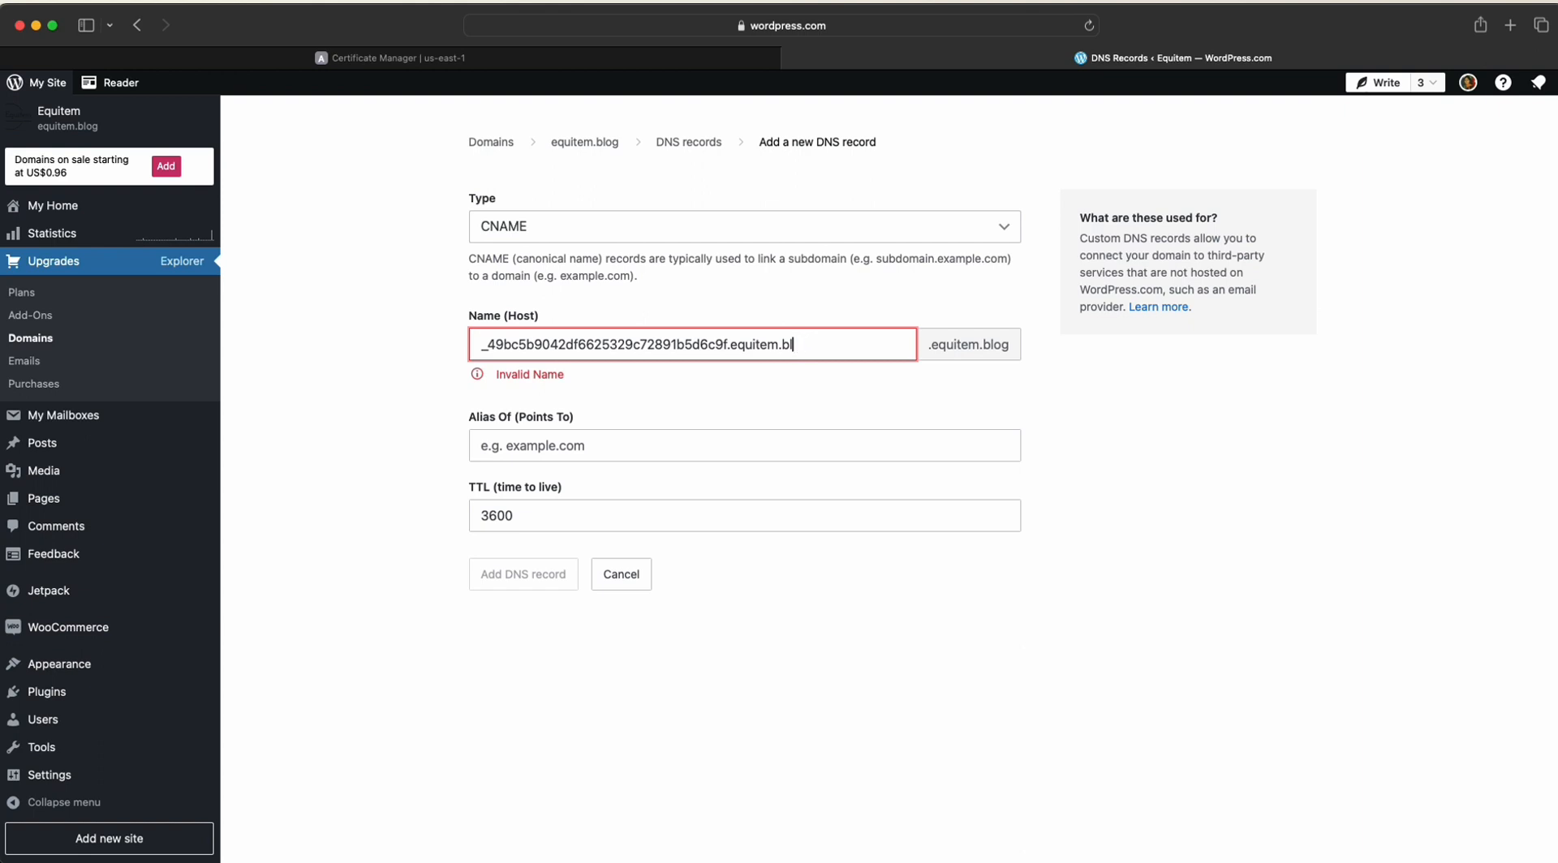
key("BackSpace")
key("BackSpace")
key("BackSpace")
key("BackSpace")
key("BackSpace")
key("BackSpace")
key("BackSpace")
key("BackSpace")
key("BackSpace")
key("BackSpace")
key("BackSpace")
- Copy the CNAME value of *.equitem.blog from AWS into the WordPress.com record's Alias Of without the trailing dot, and add the record
left_click(763, 418)
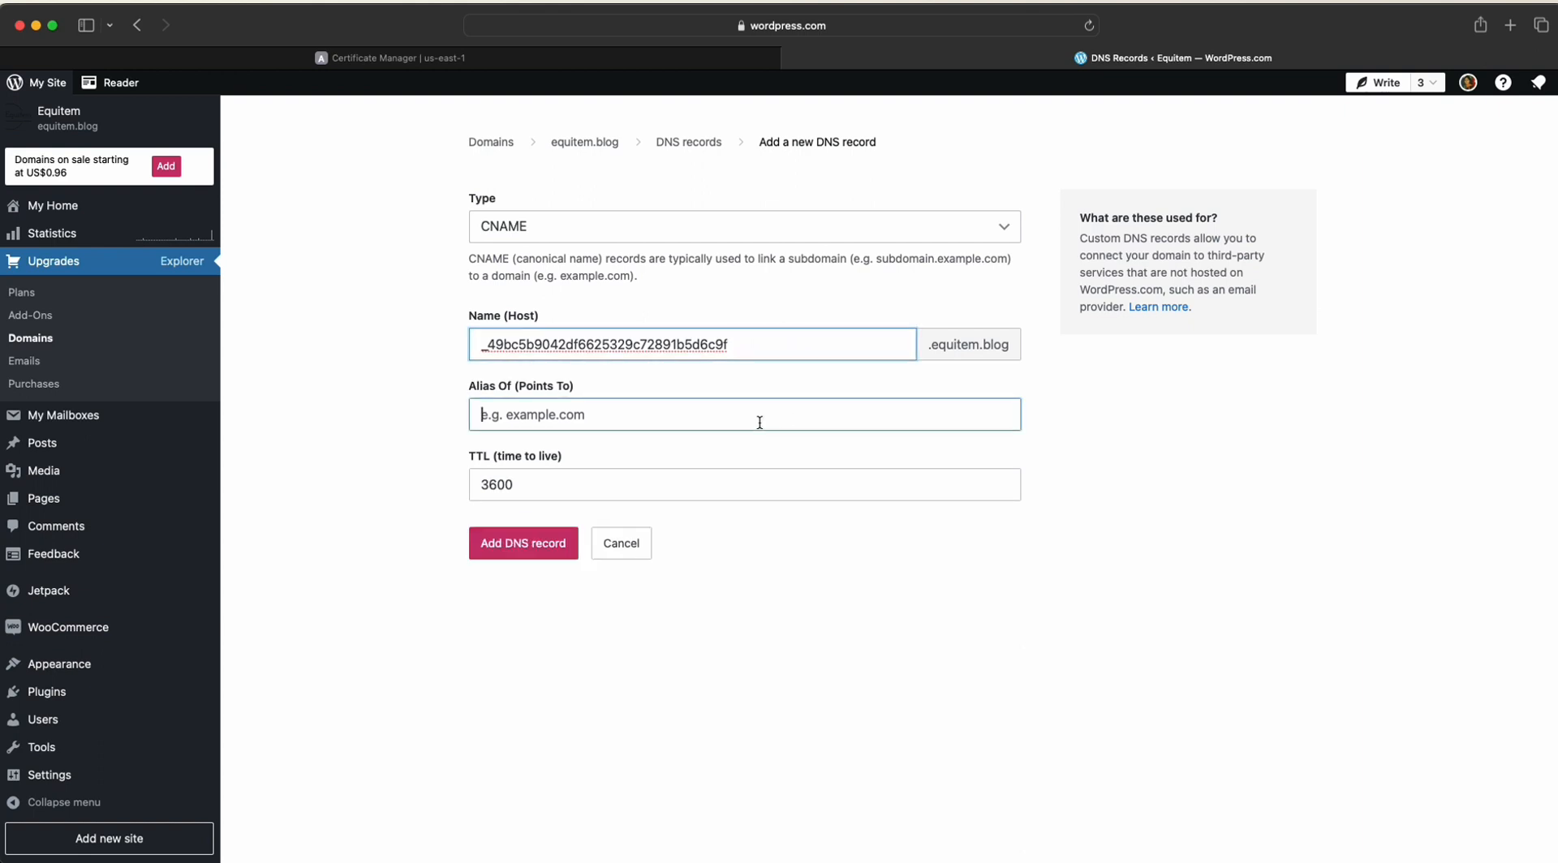
key("ctrl+shift+Tab")
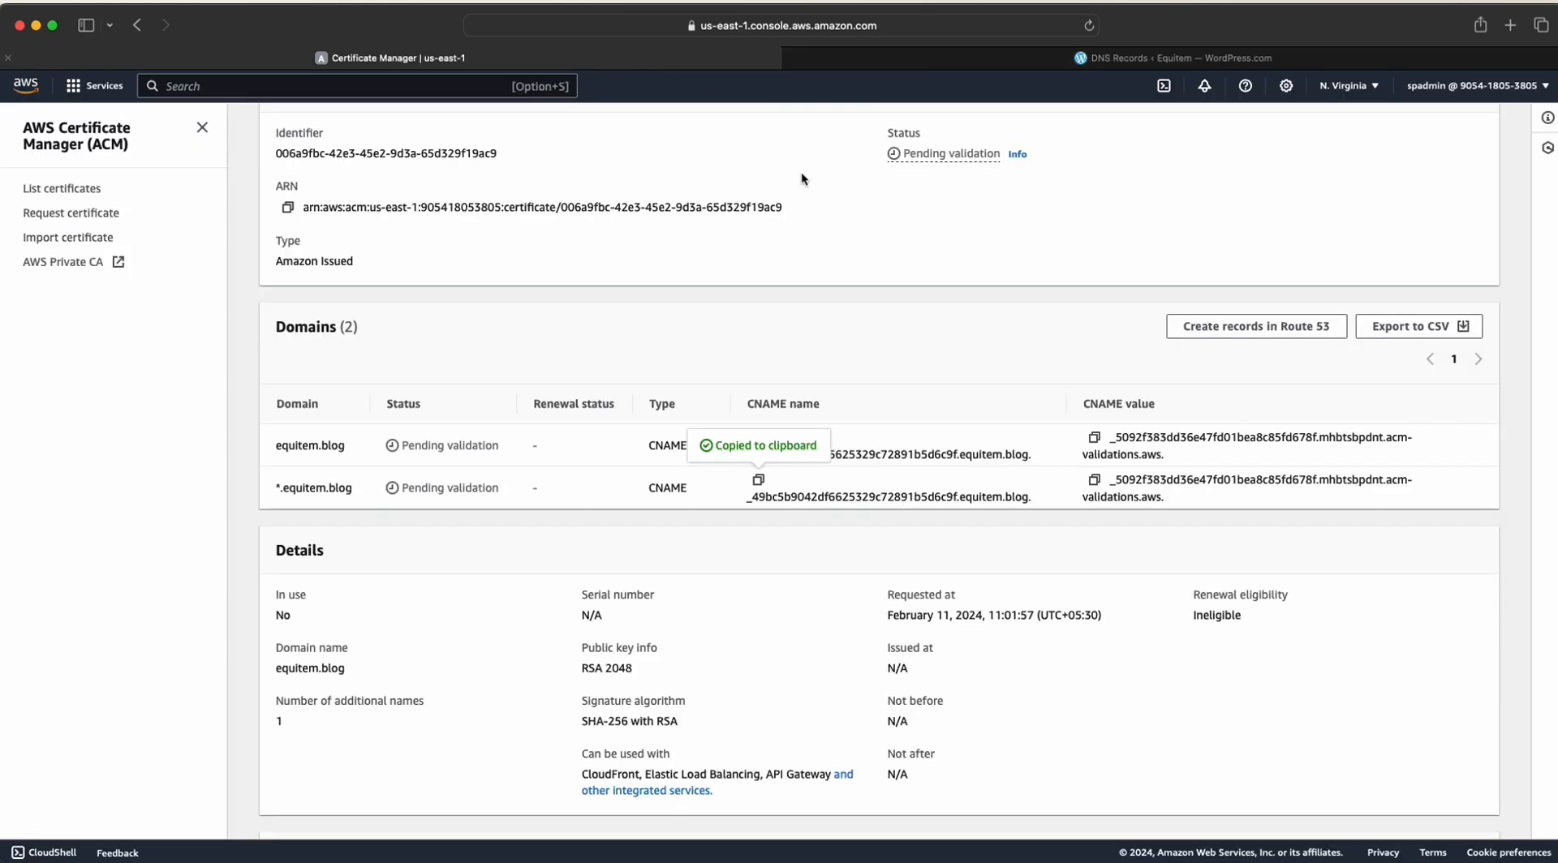
left_click(1091, 479)
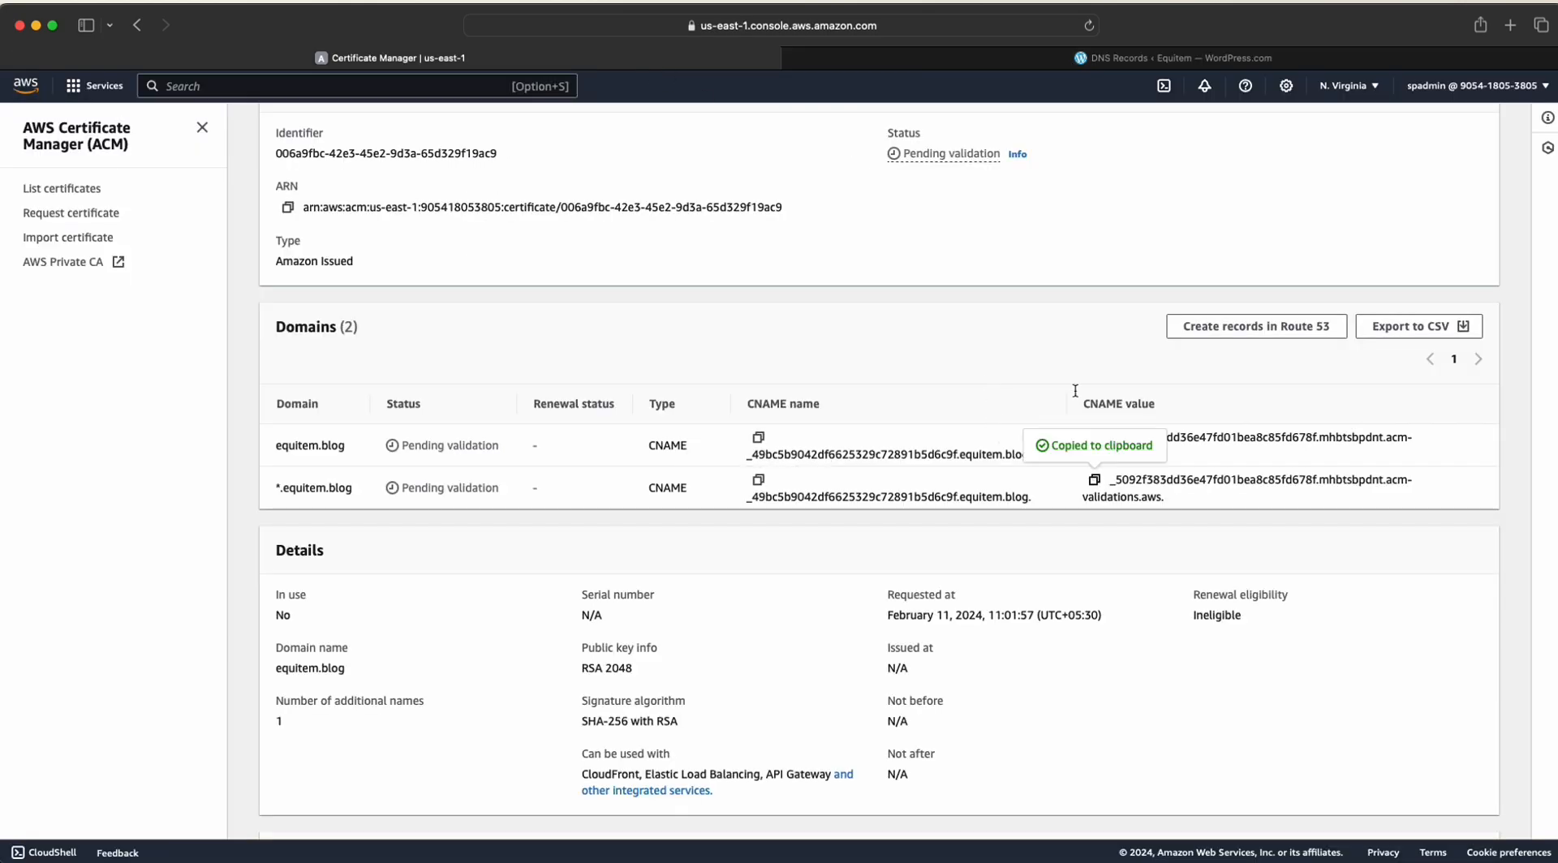
left_click(966, 57)
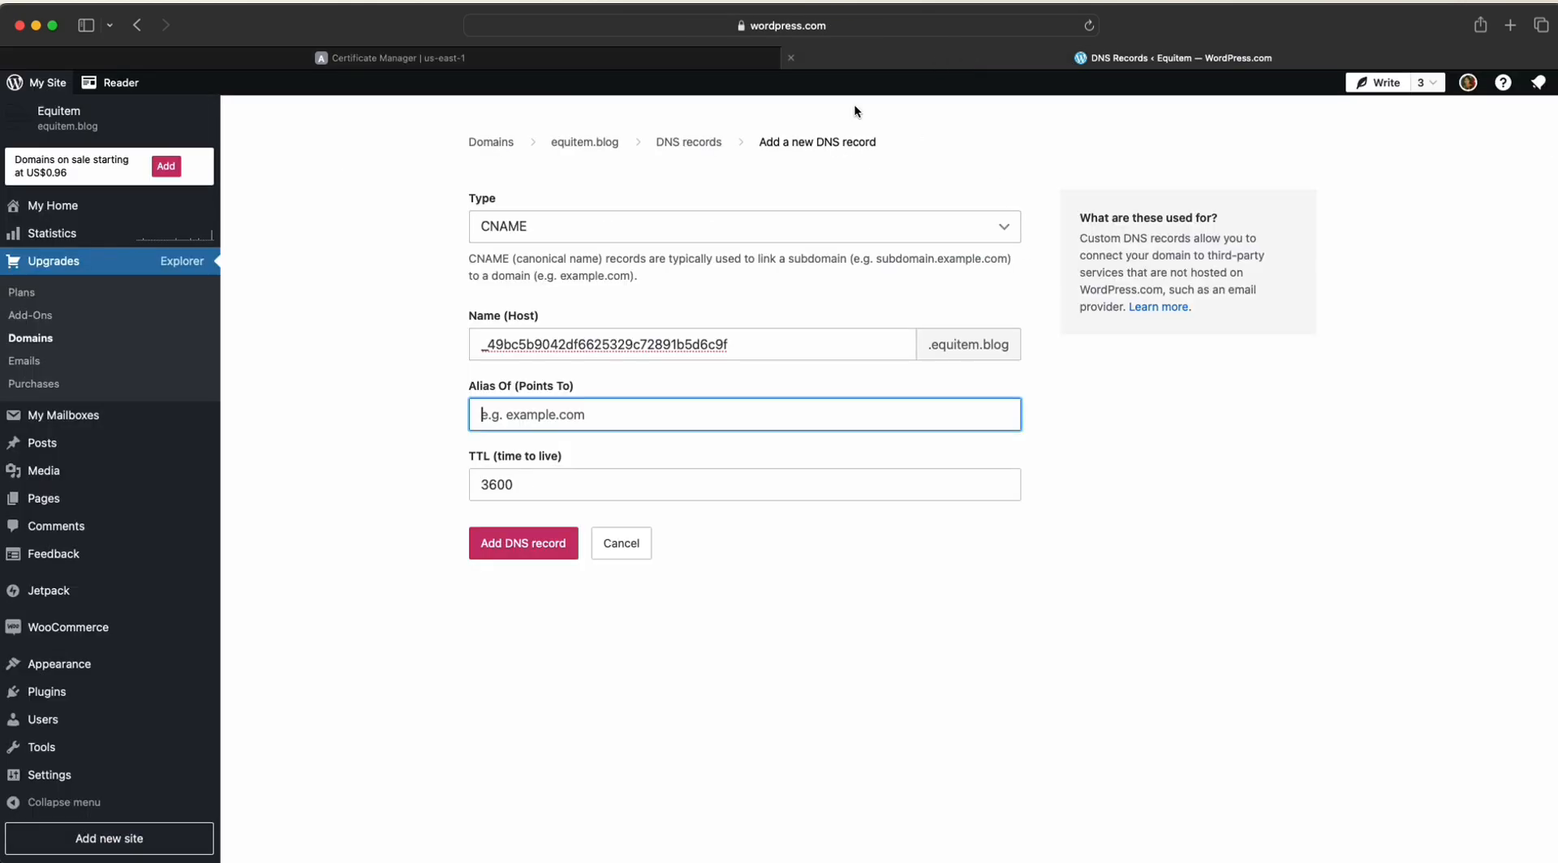
left_click(674, 415)
key("super+v")
key("BackSpace")
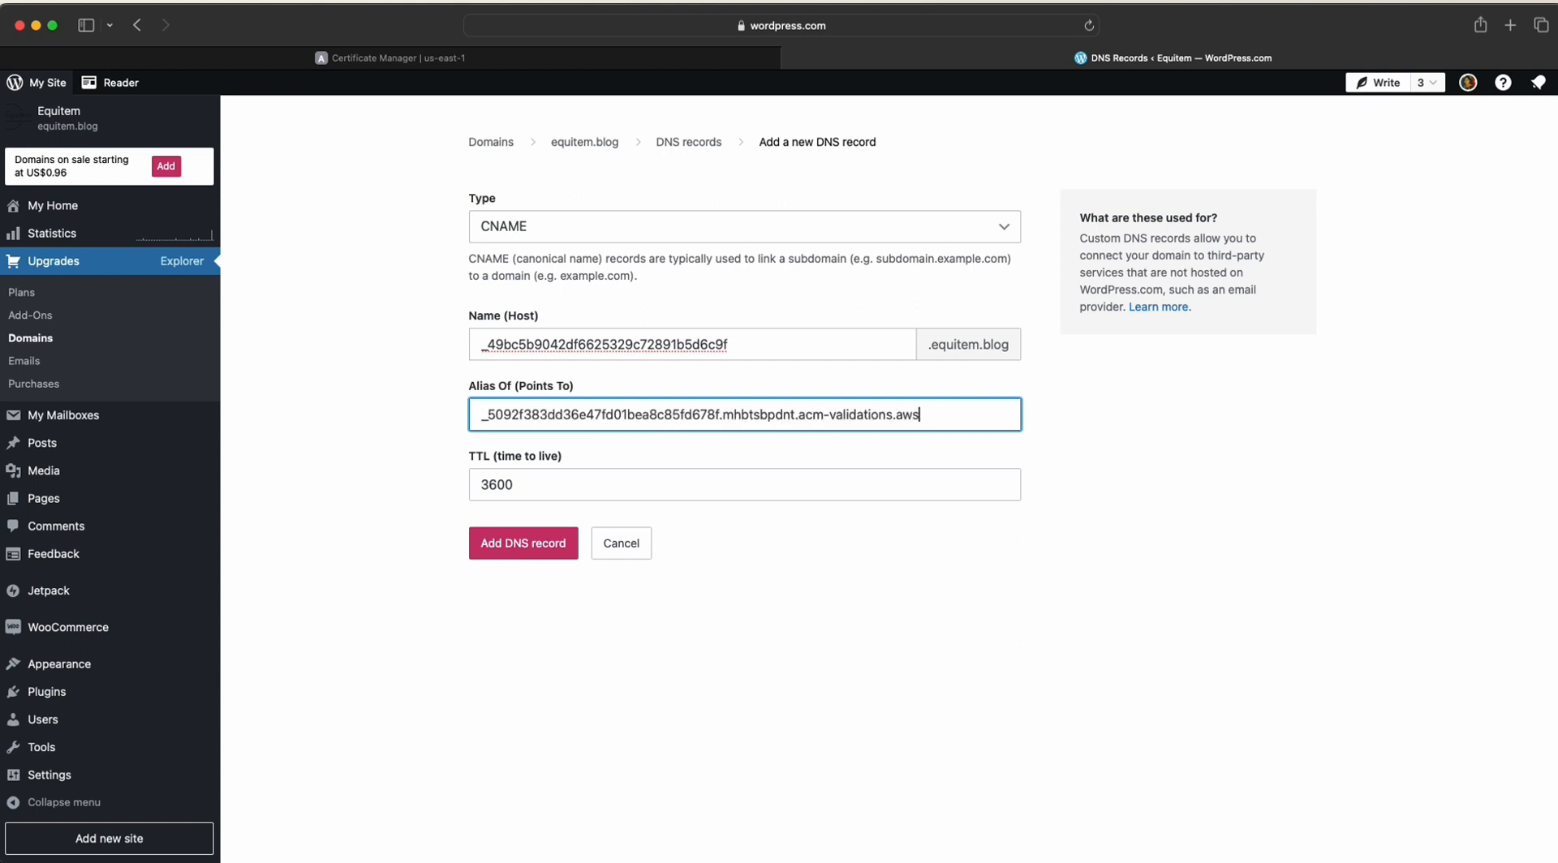
left_click(522, 560)
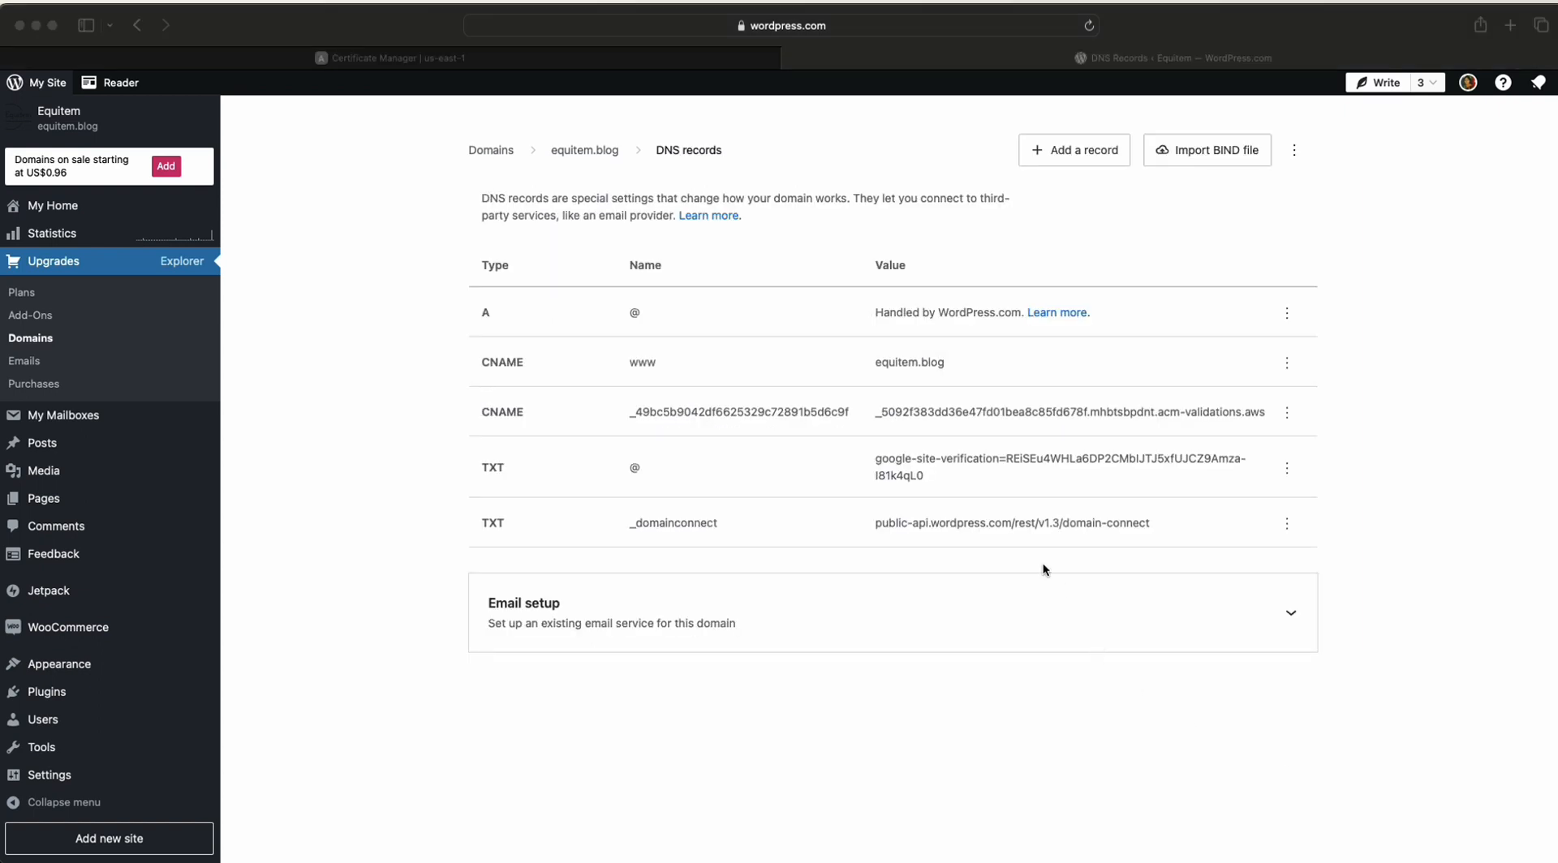
- Open the equitem.blog certificate from the AWS certificate list and check its status, domain validation and details
left_click(367, 57)
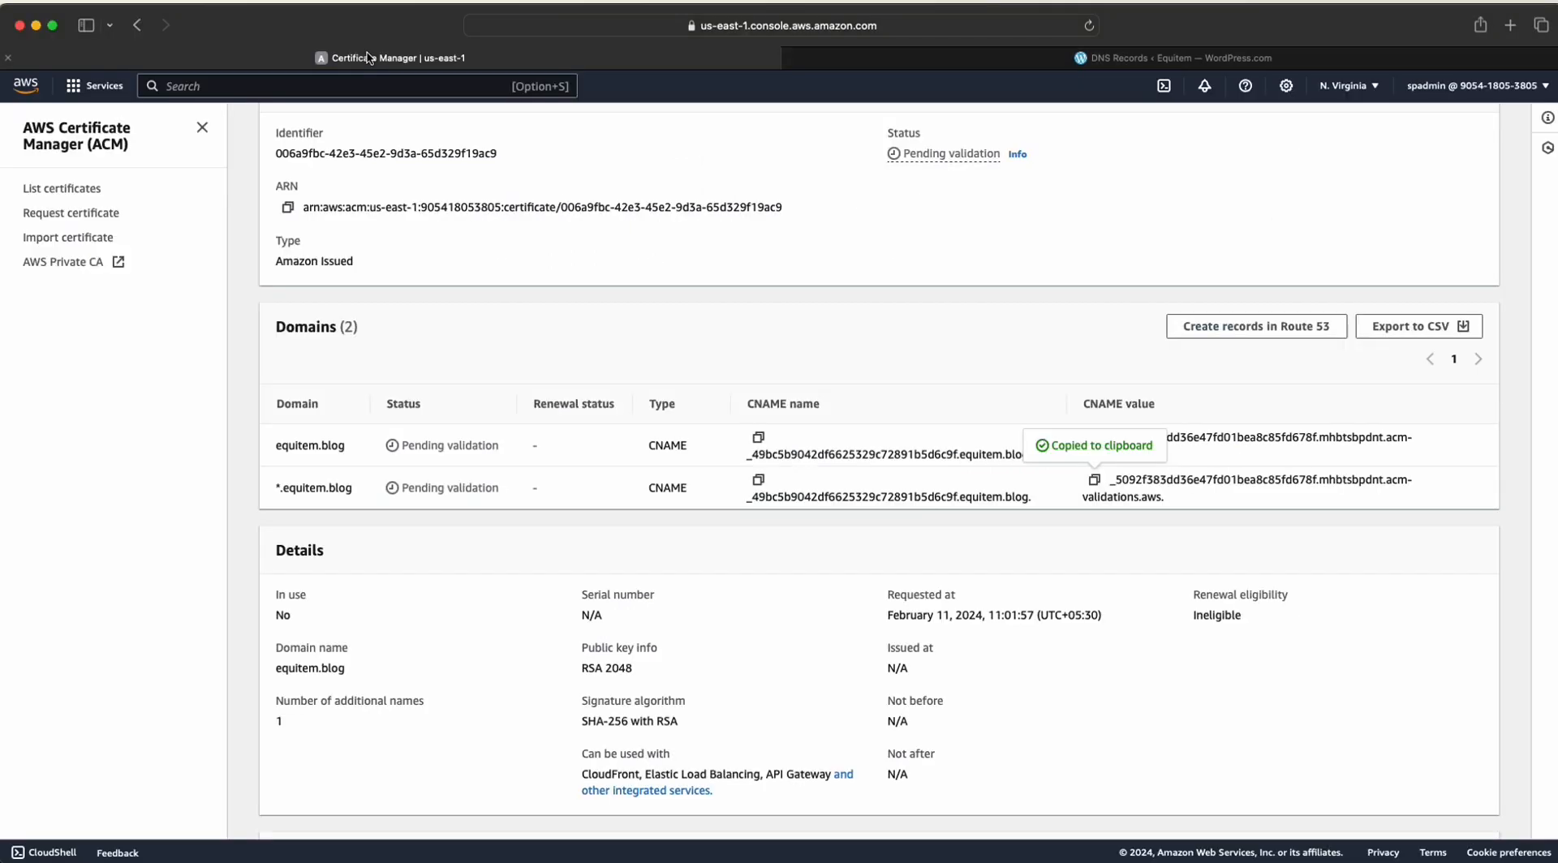
scroll(582, 344, "up", 3)
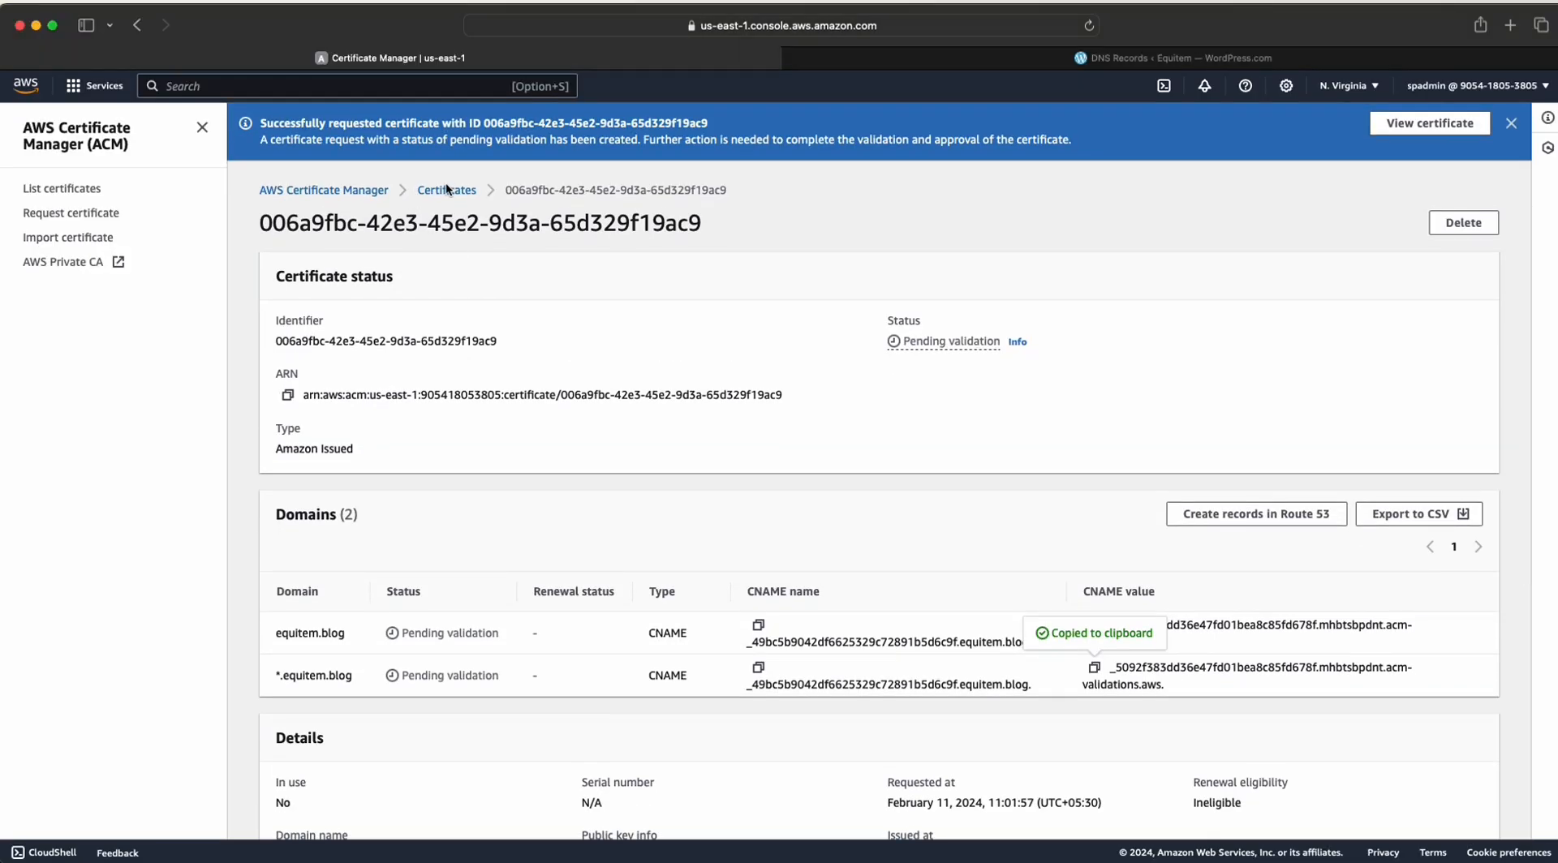
left_click(447, 190)
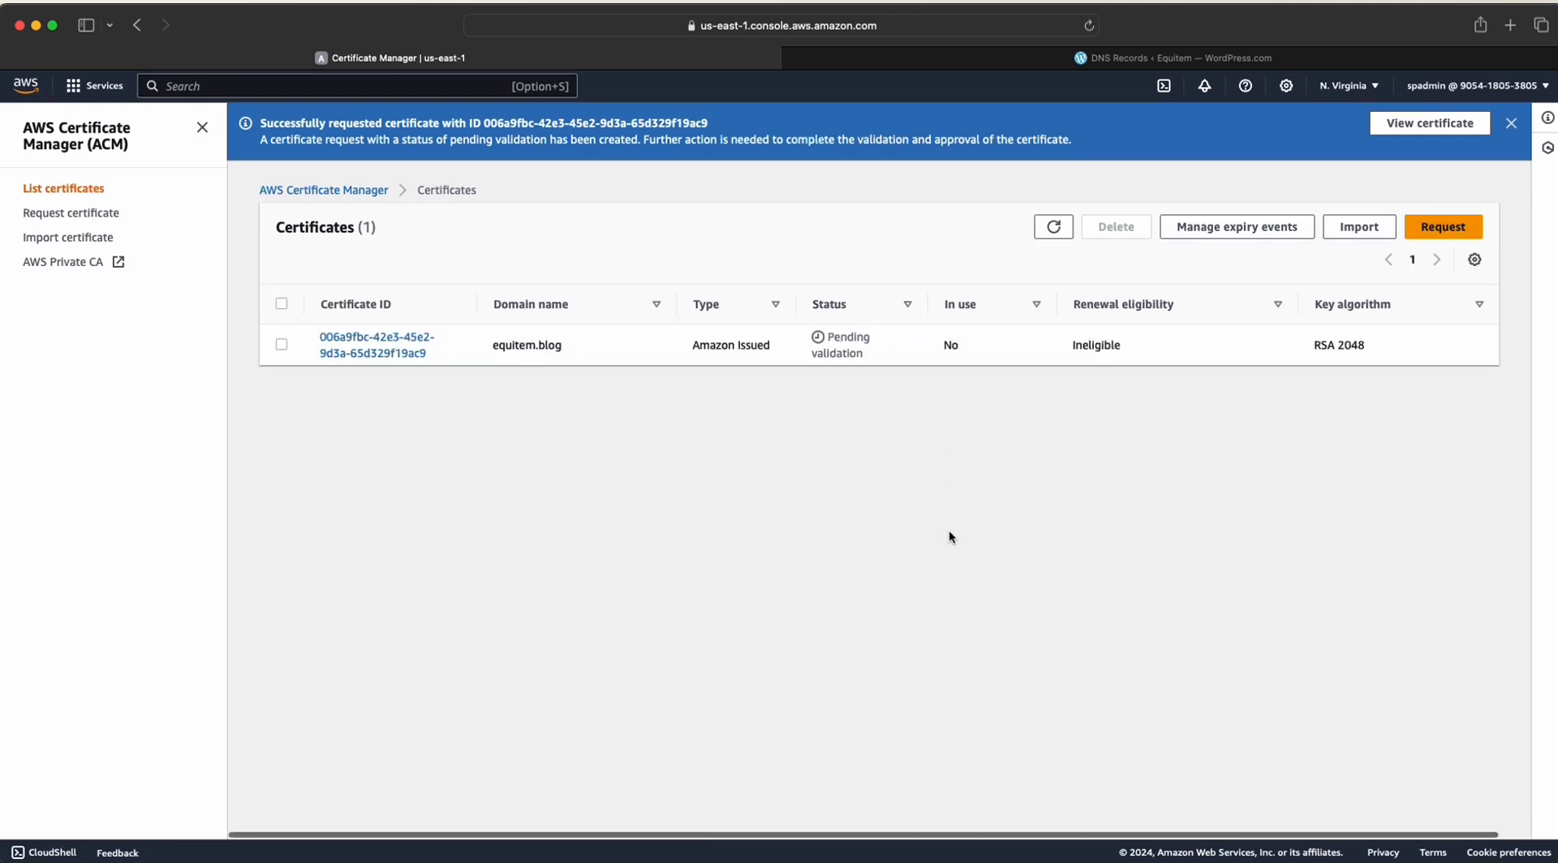
left_click(401, 353)
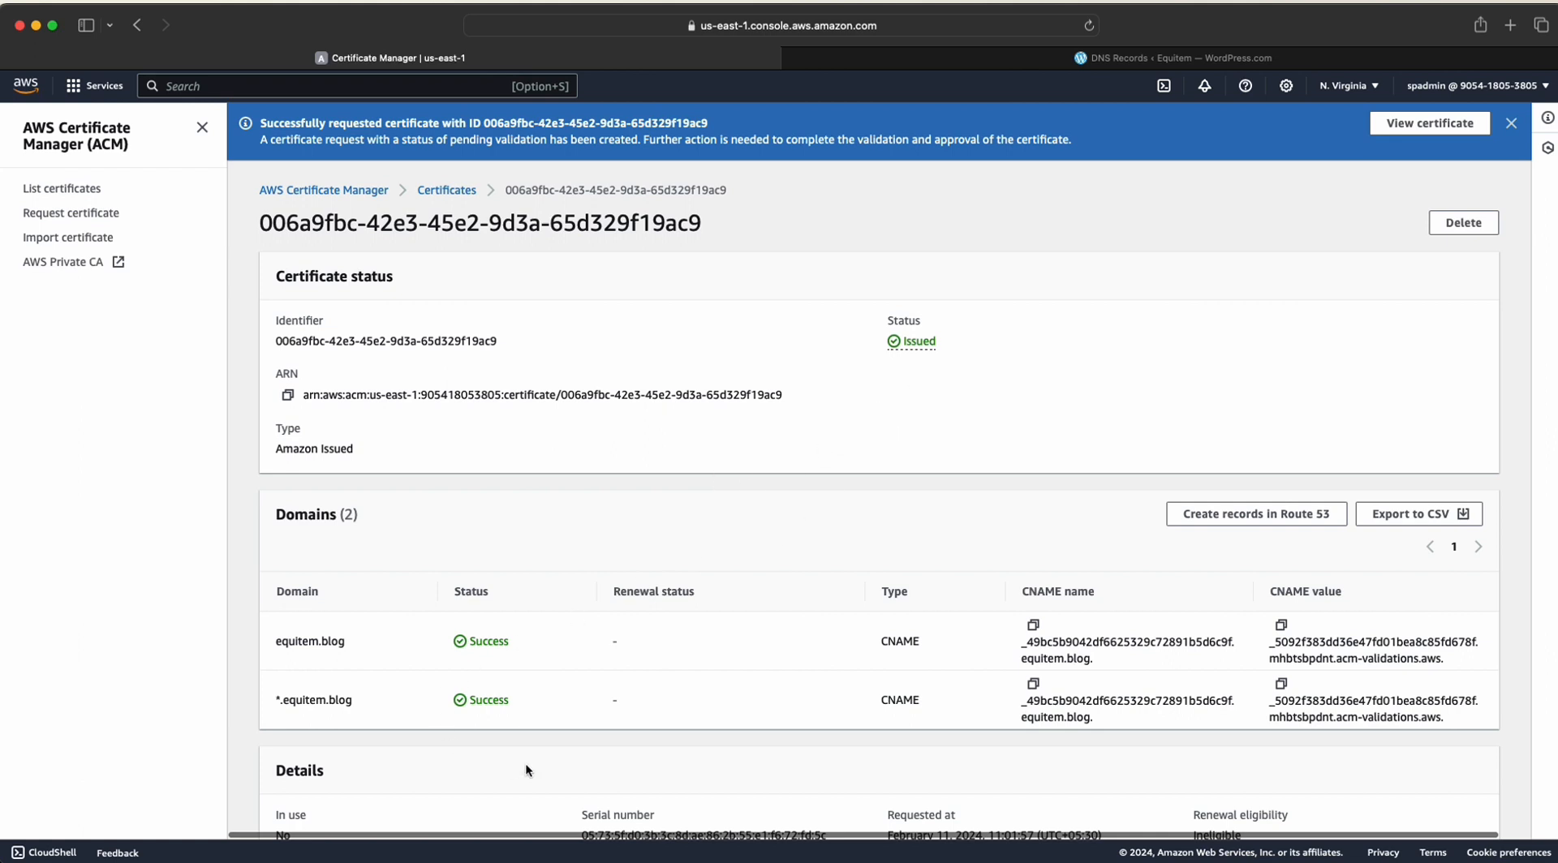
scroll(620, 689, "down", 3)
scroll(620, 683, "down", 2)
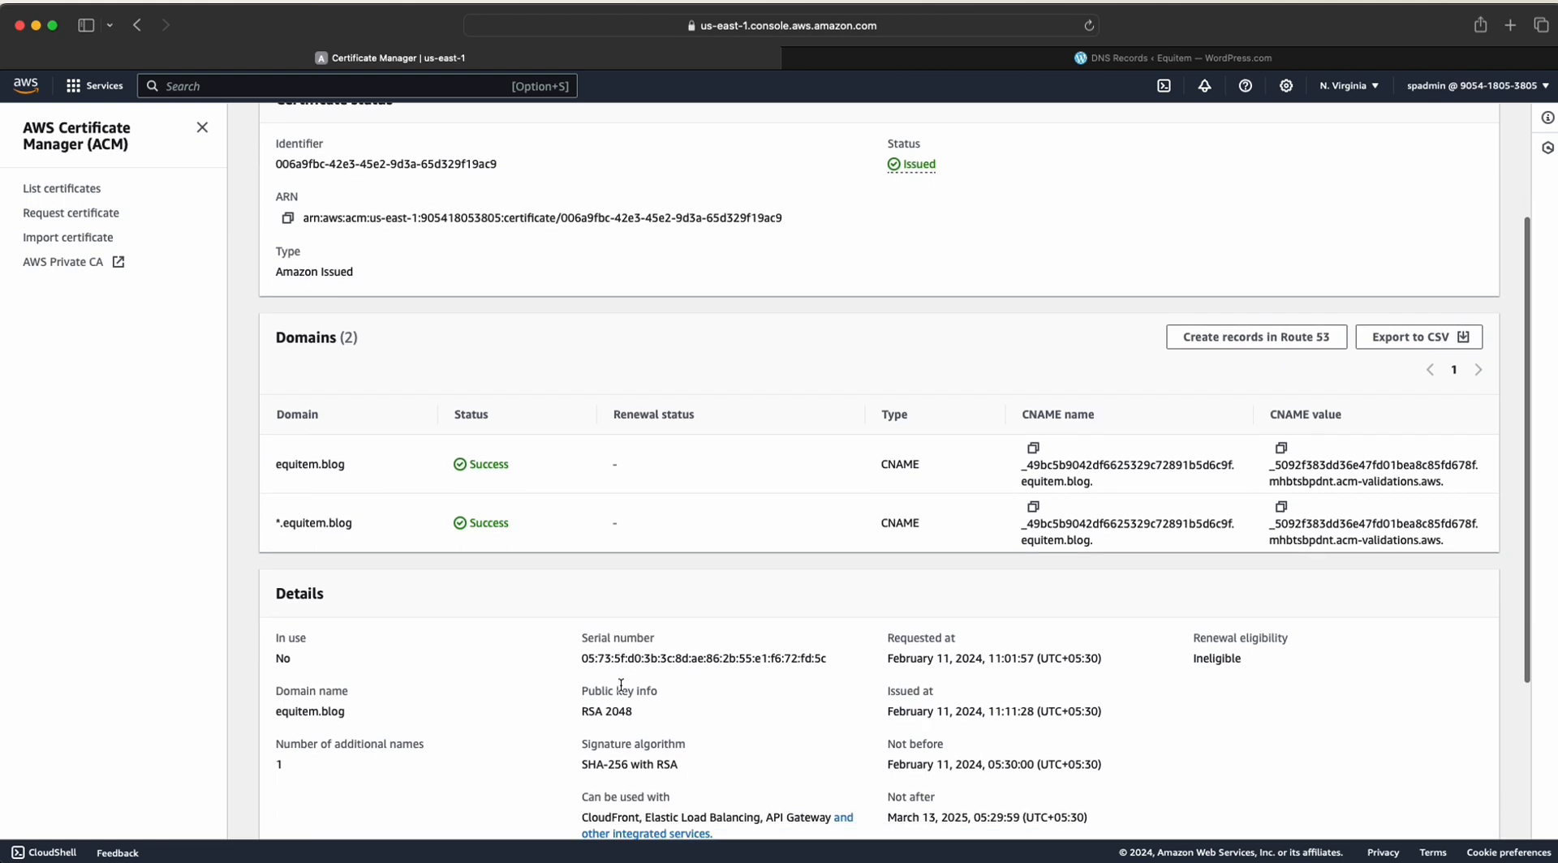
scroll(621, 685, "up", 1)
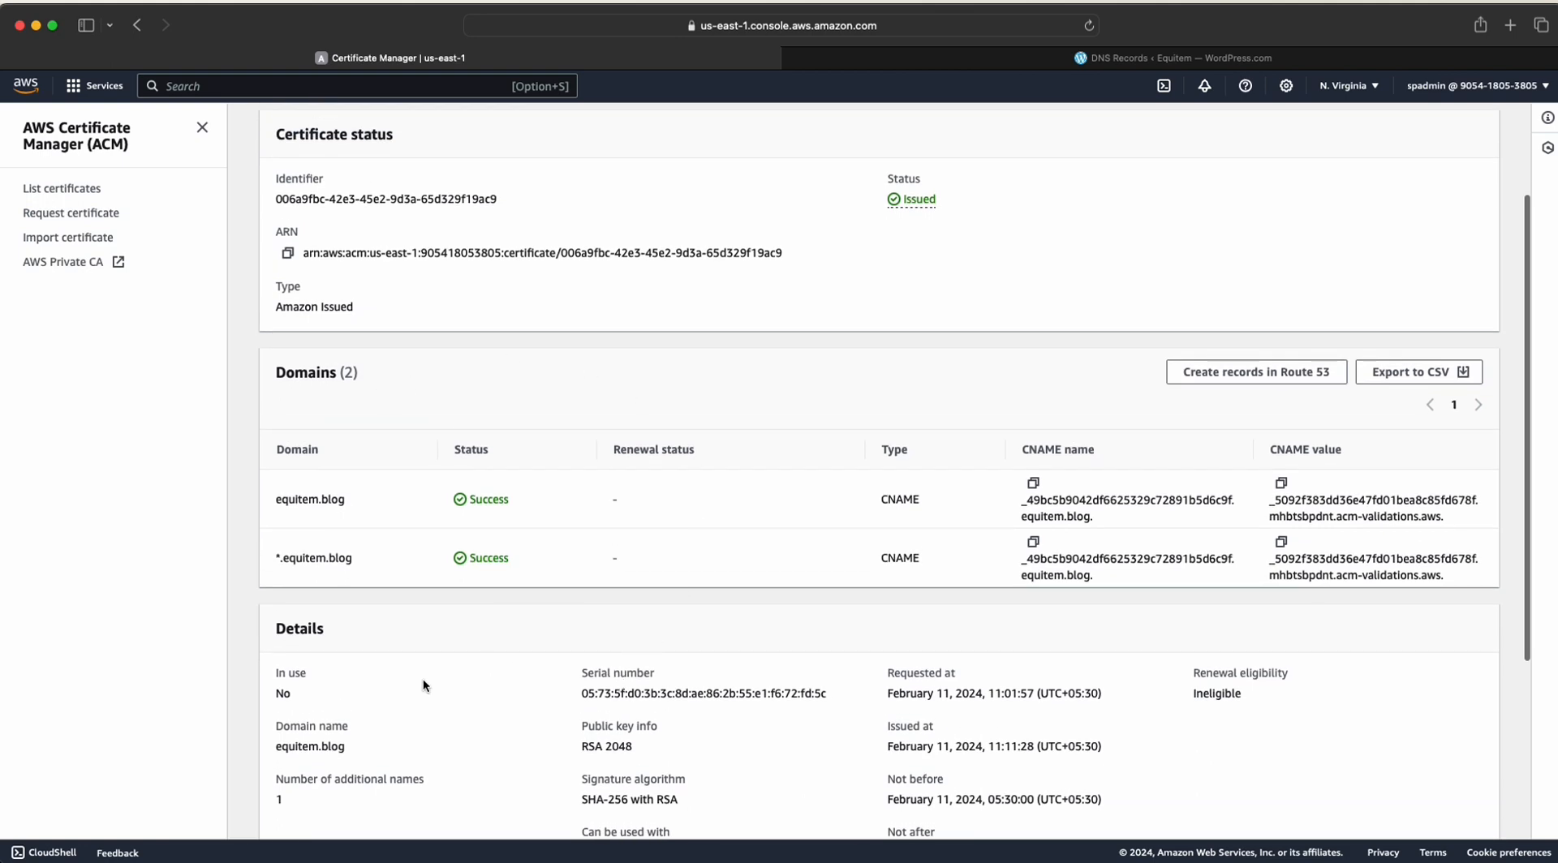
scroll(324, 381, "up", 4)
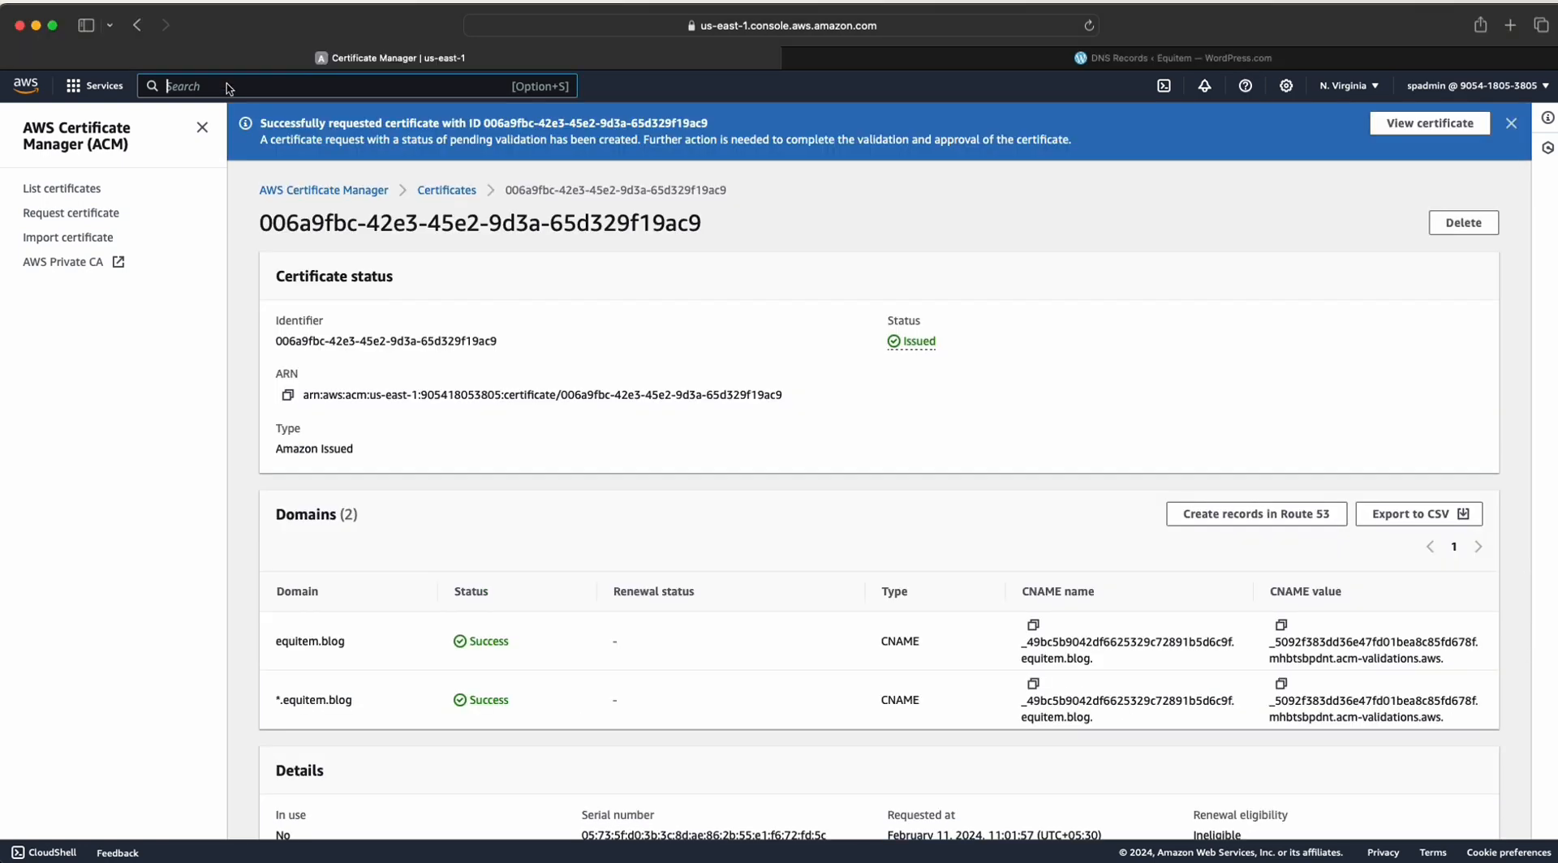
- Search the AWS services for "cloudfront", open CloudFront and start creating a distribution
type("clou")
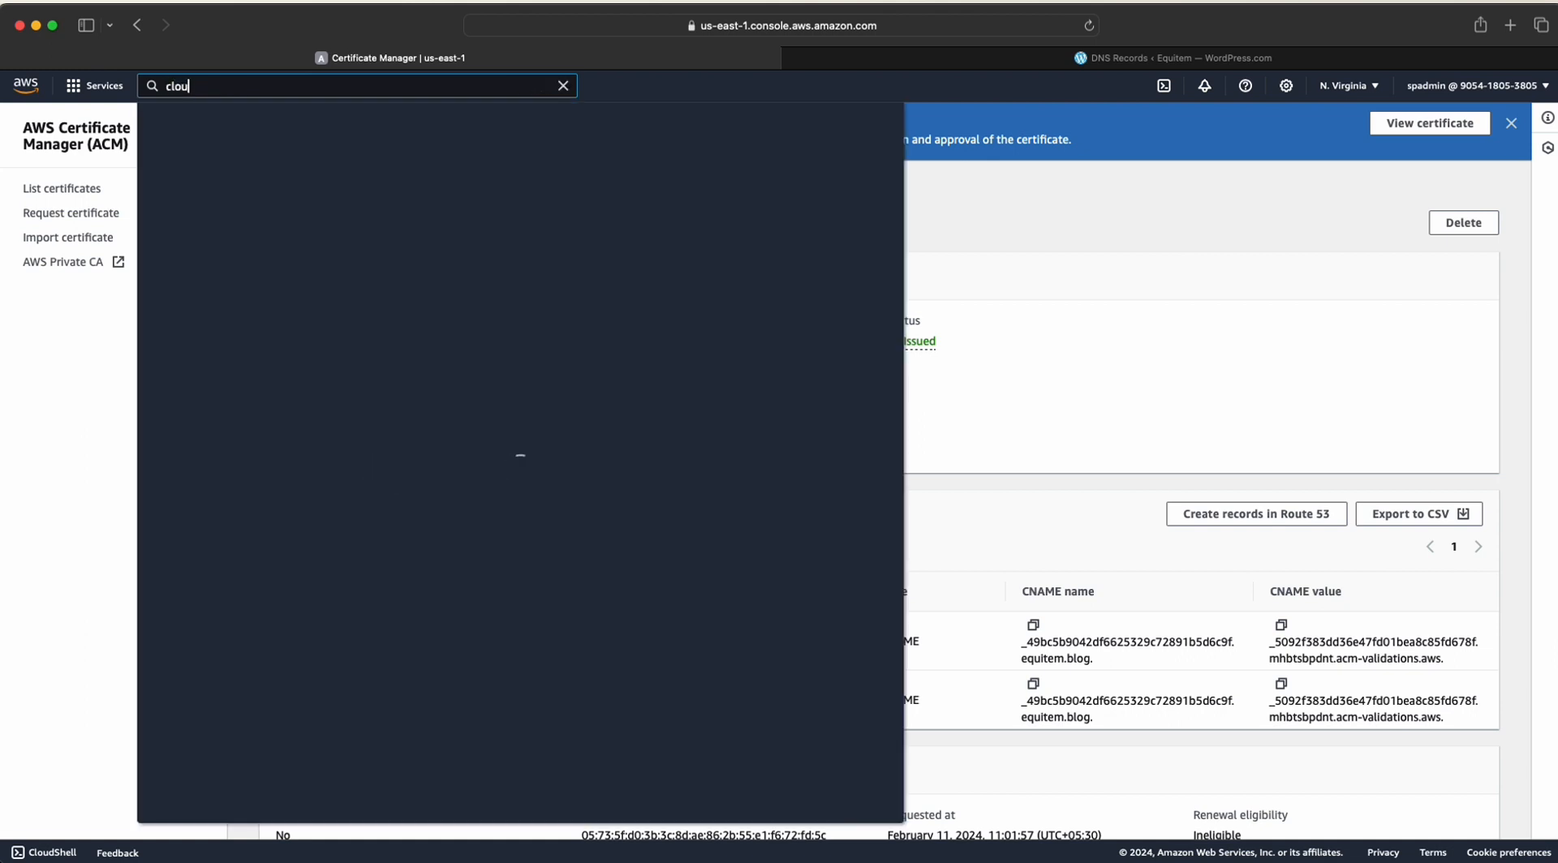
type("dfront")
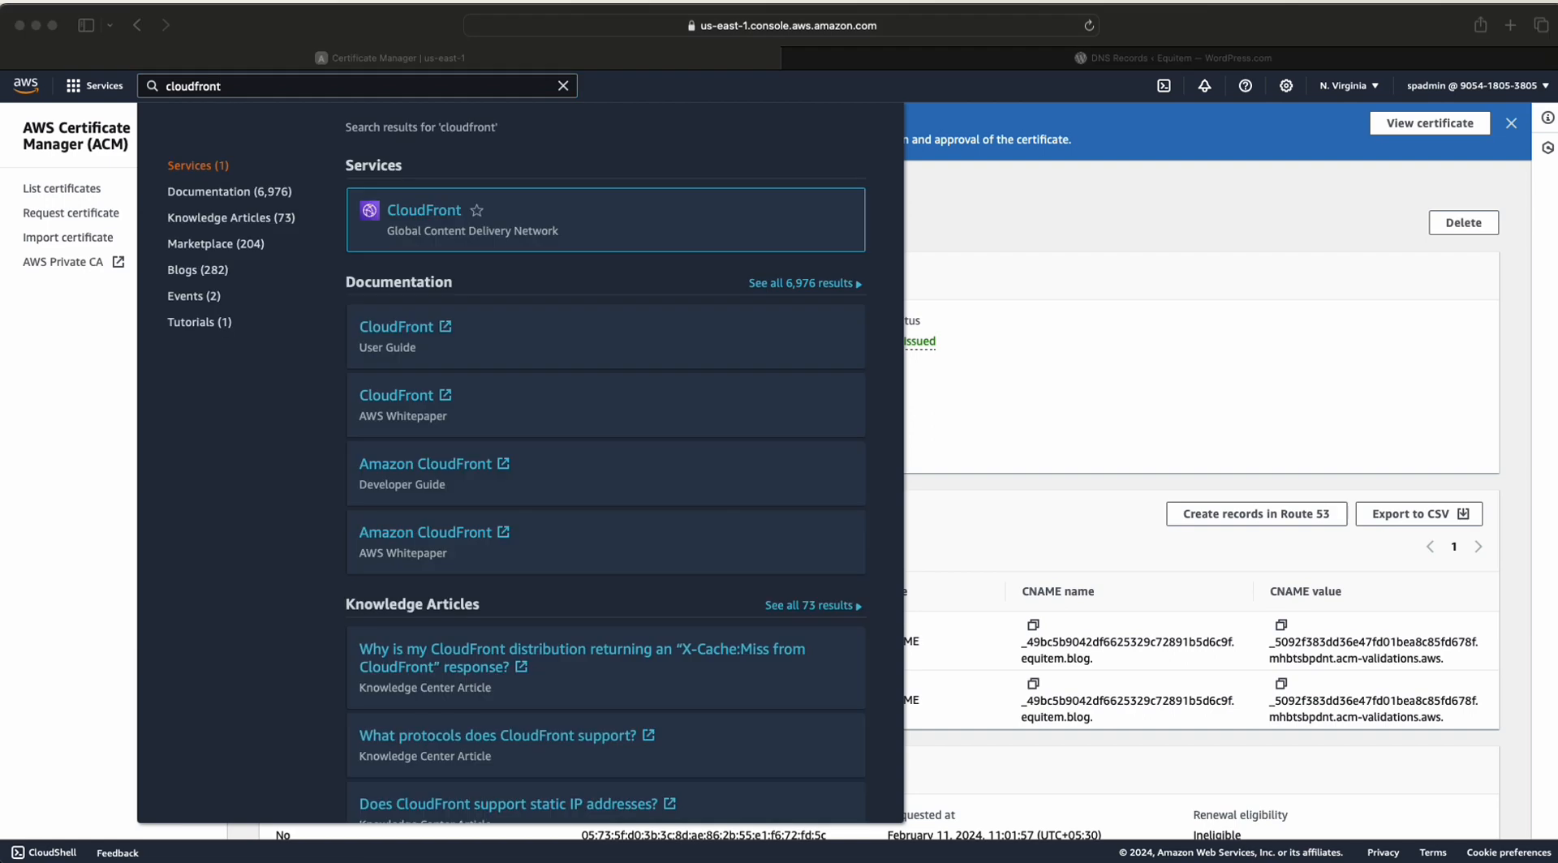
left_click(407, 214)
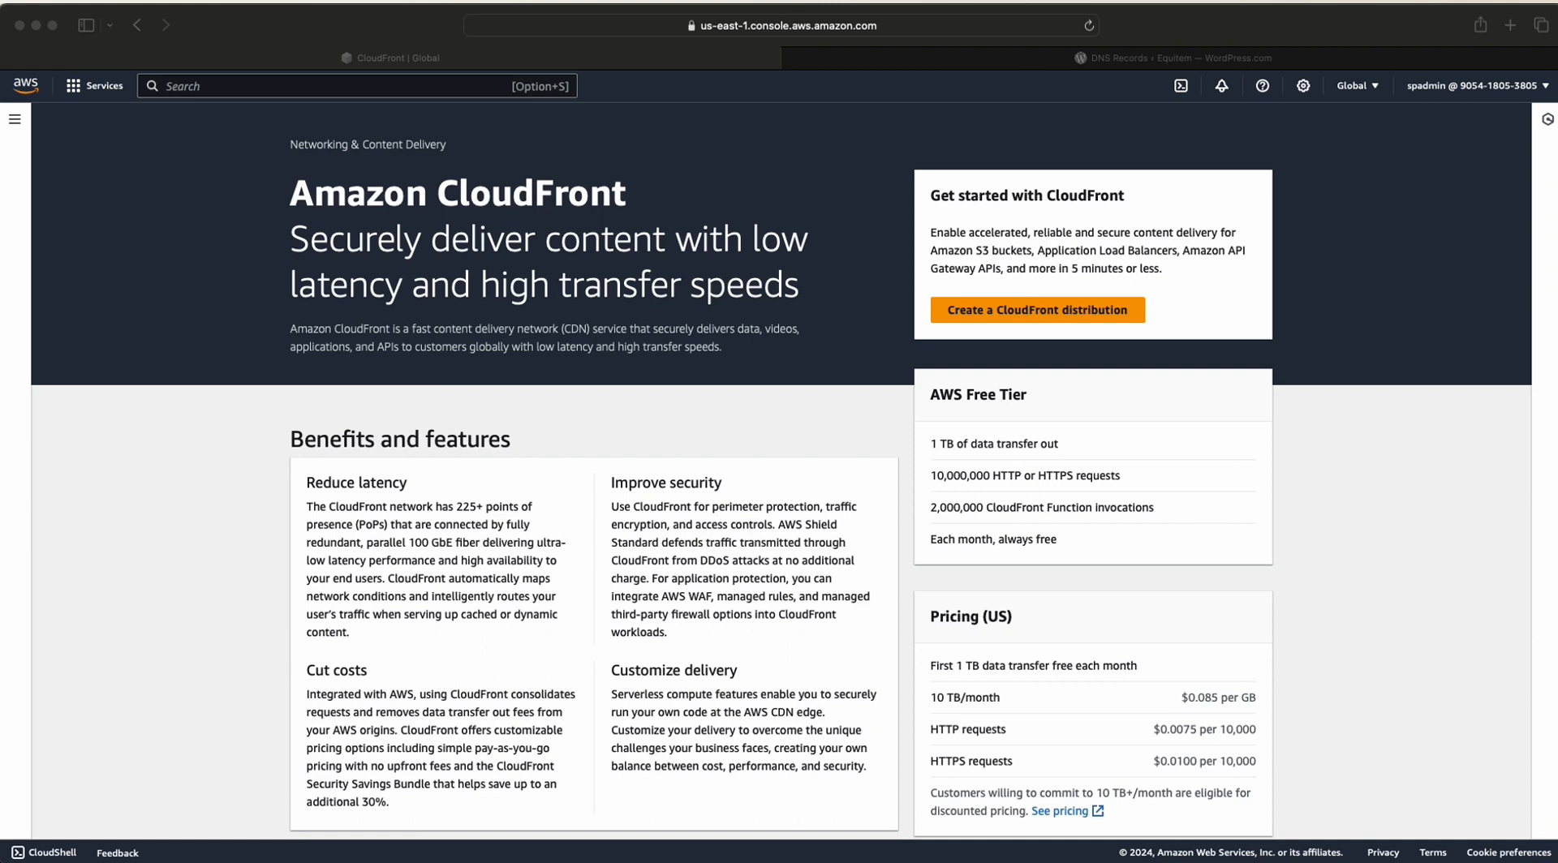
left_click(1005, 314)
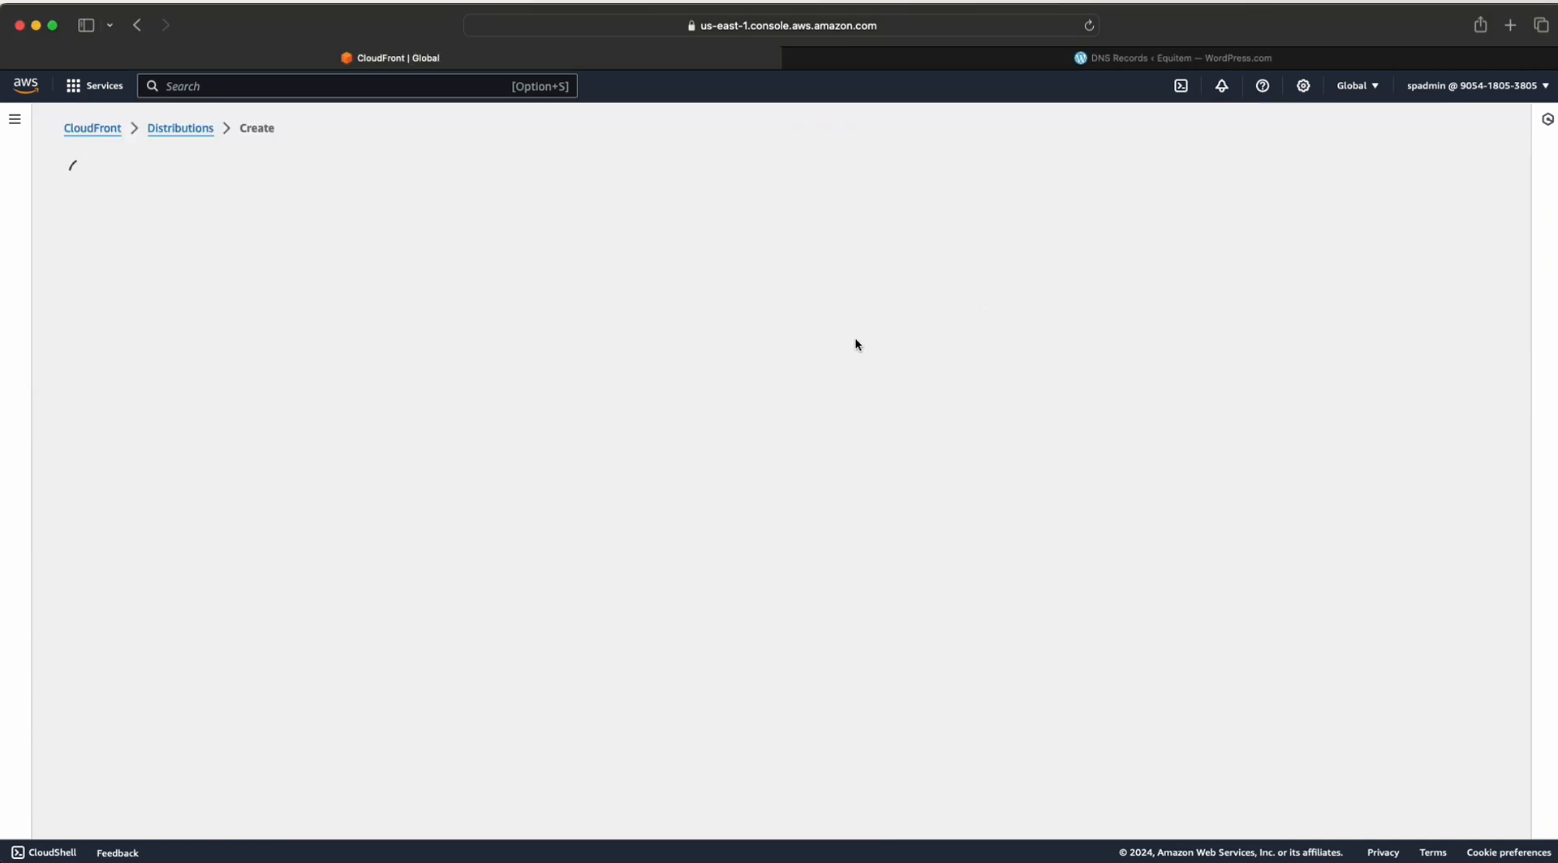
- Set the distribution's origin to the S3 bucket aws-cicd-example-fe.equitem.blog and use its website endpoint
left_click(238, 314)
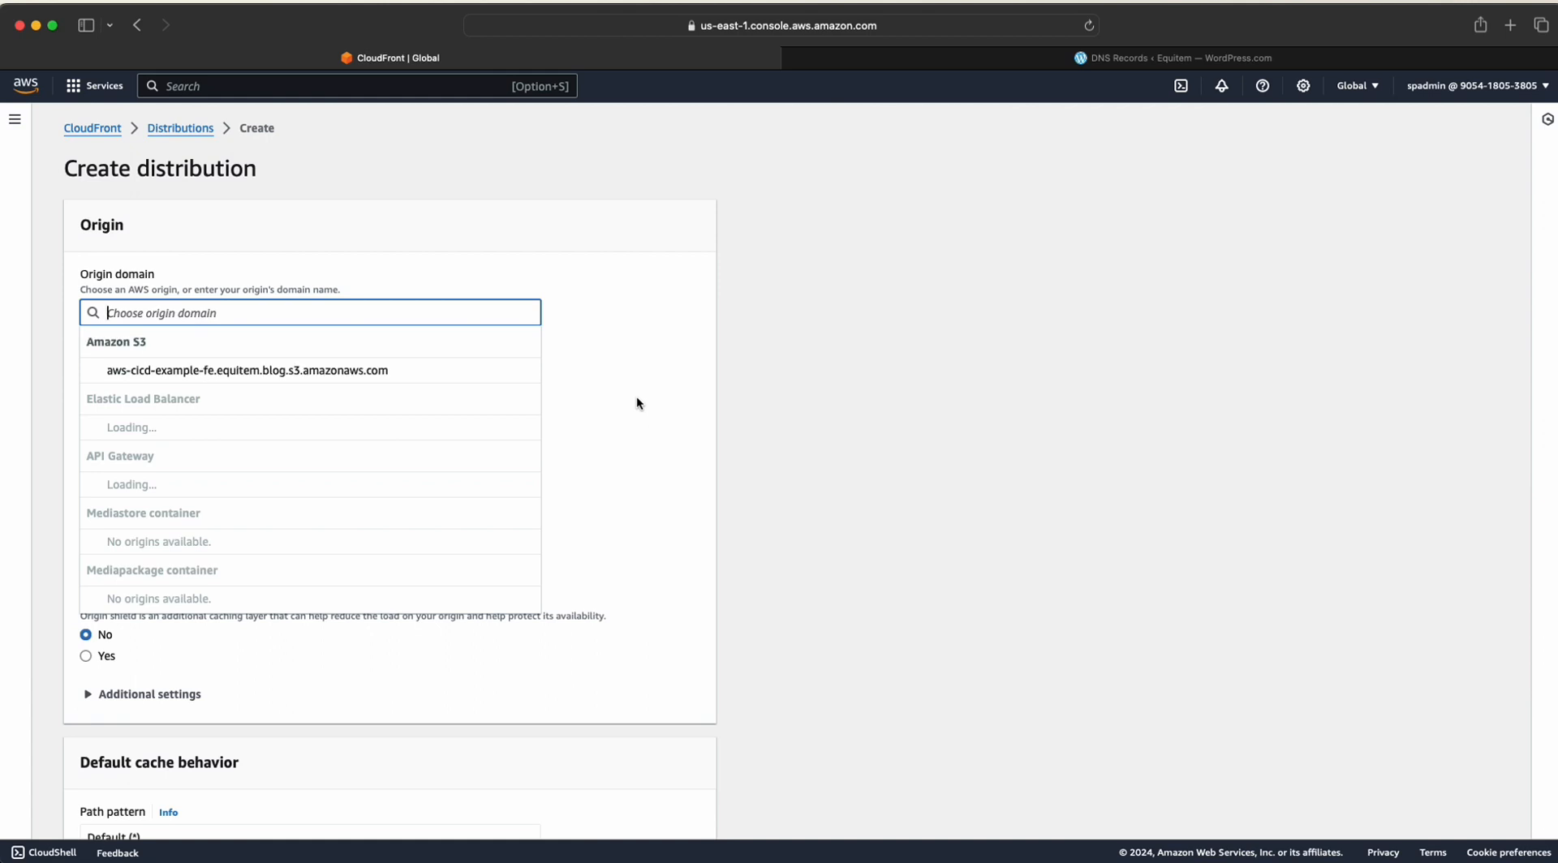
left_click(328, 373)
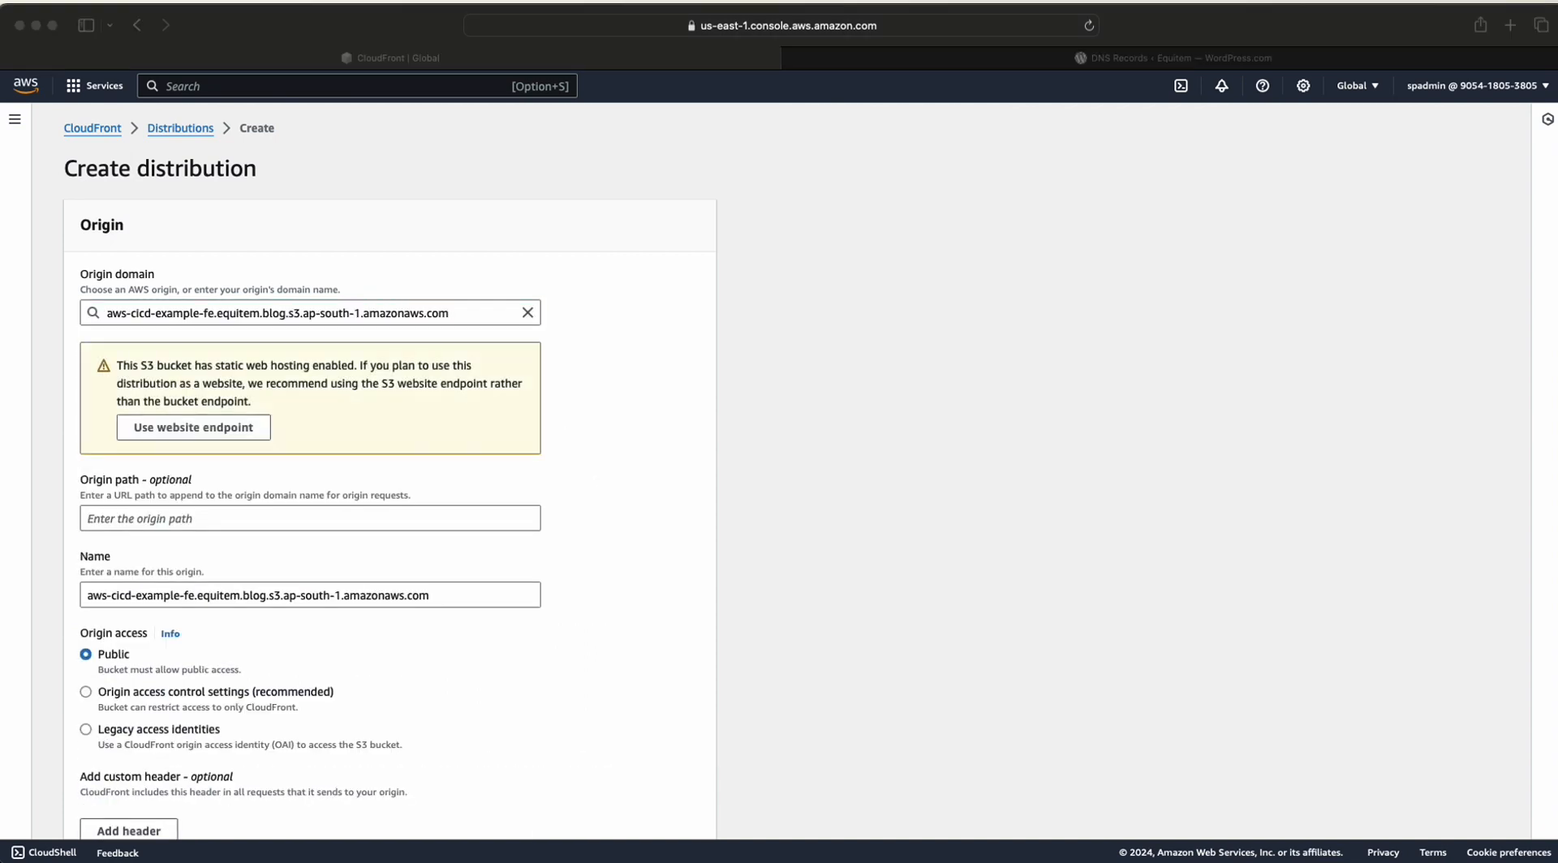
left_click(146, 377)
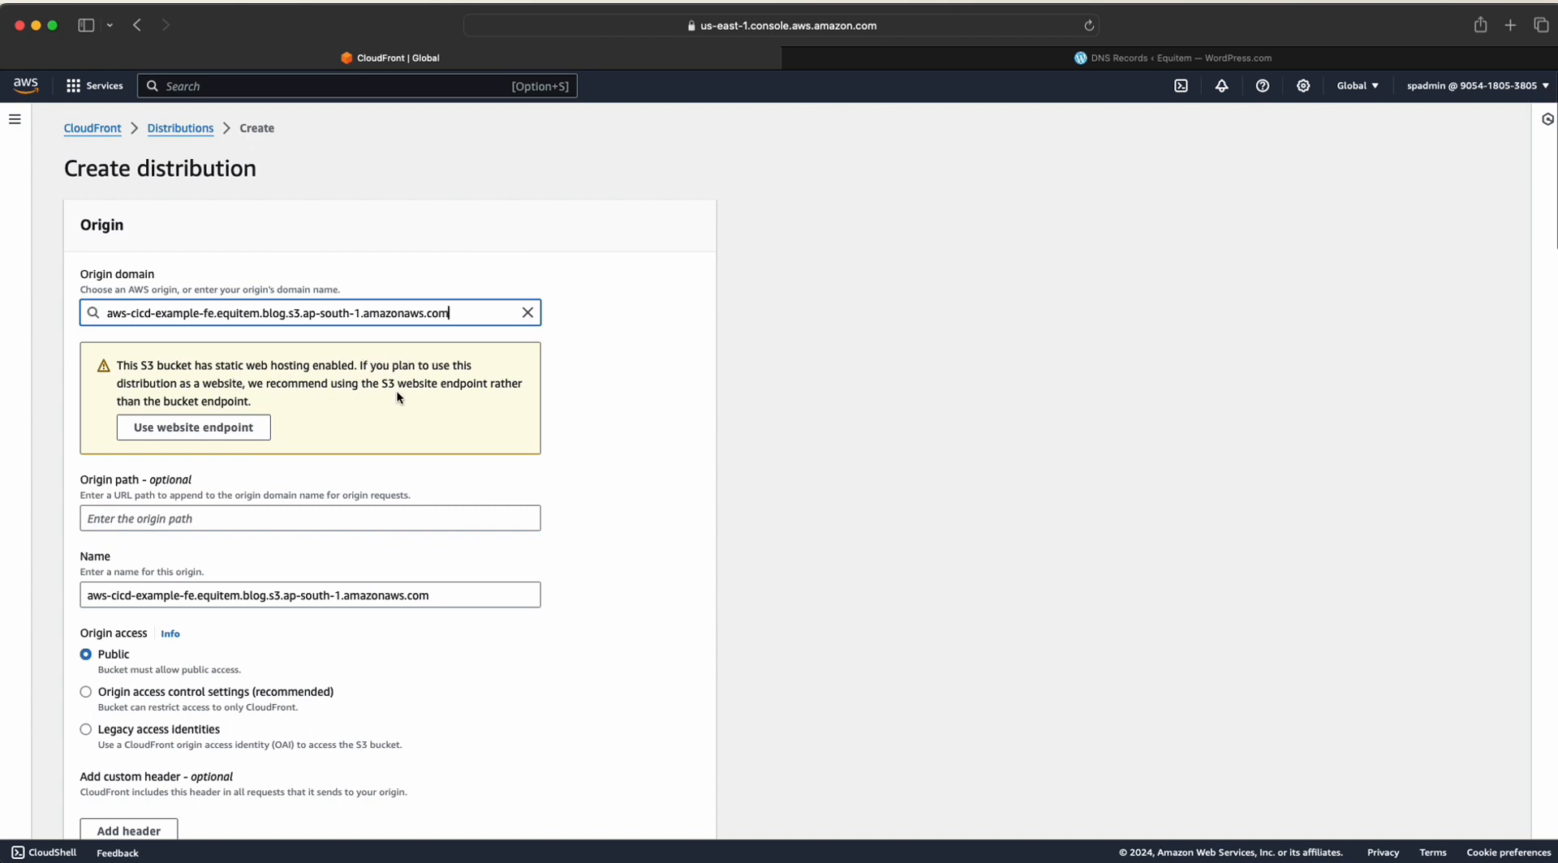
left_click(229, 428)
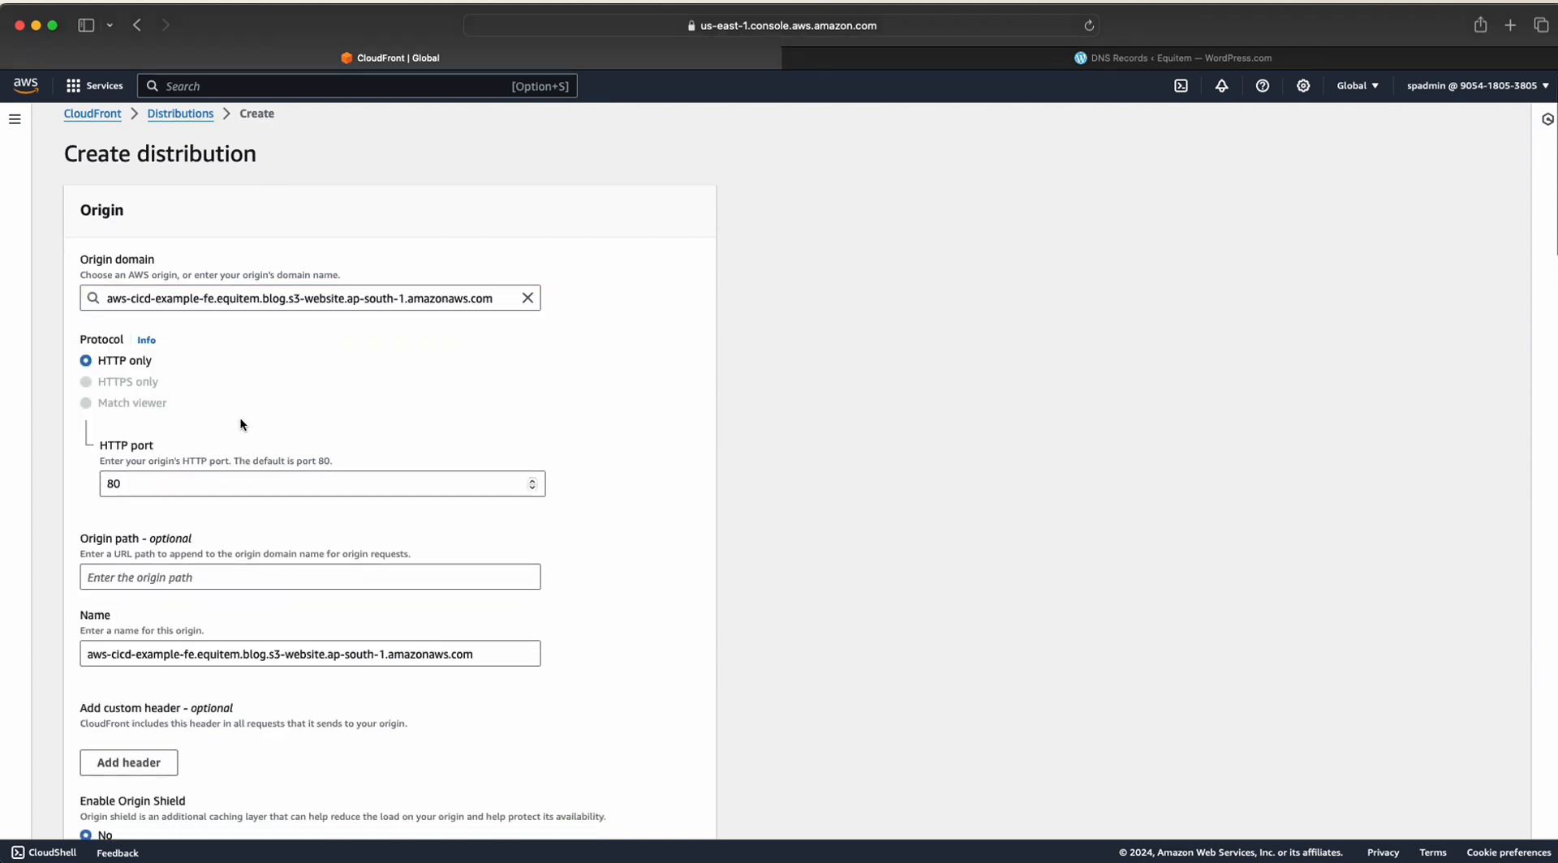
- Set the default cache behavior's viewer protocol policy to Redirect HTTP to HTTPS
scroll(240, 425, "down", 2)
scroll(238, 493, "down", 3)
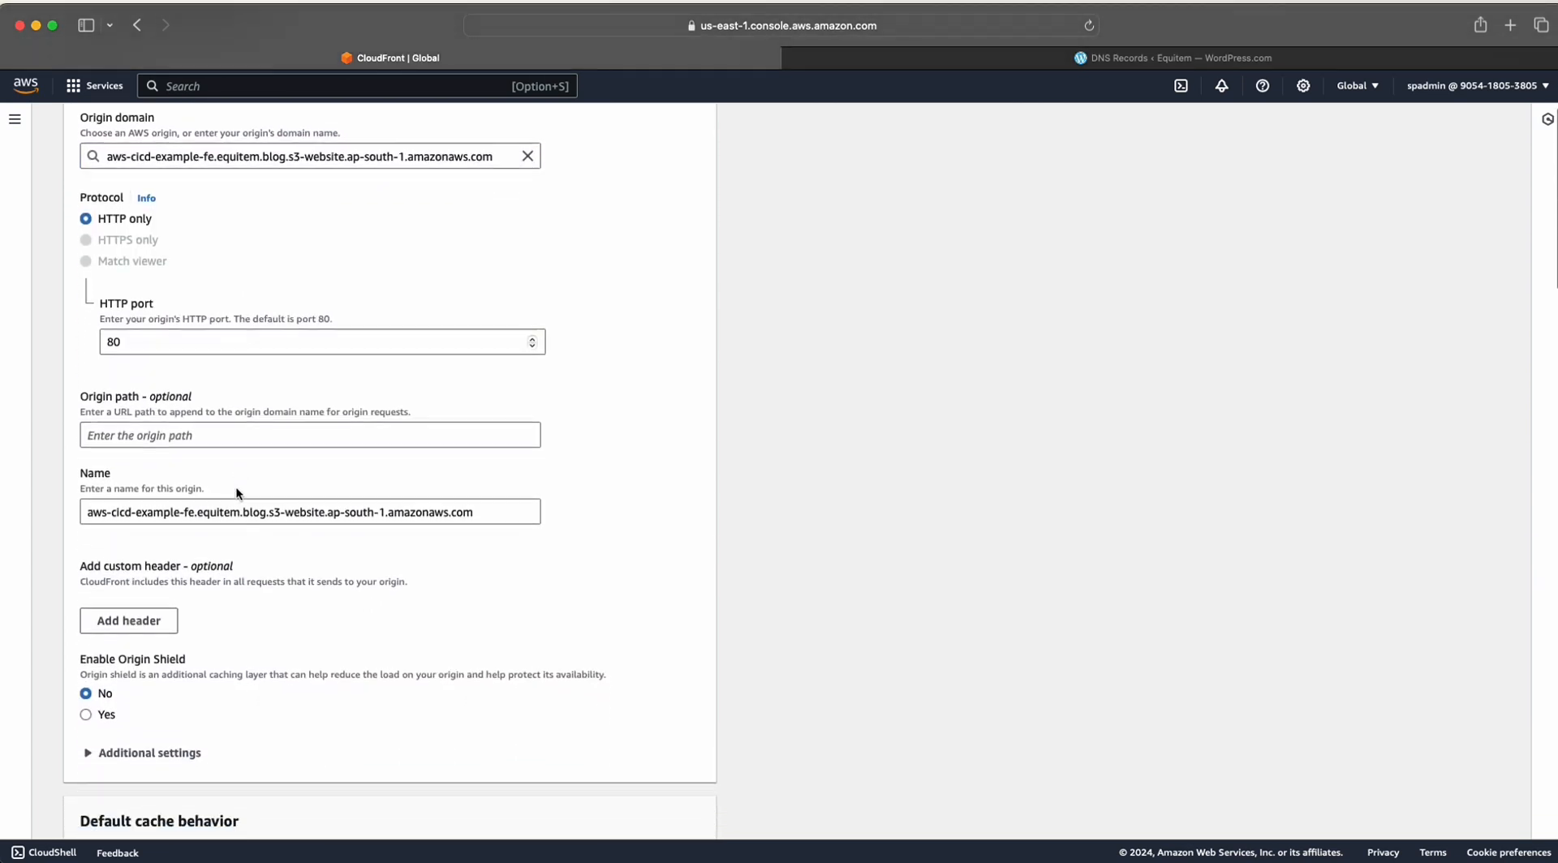
scroll(237, 487, "down", 1)
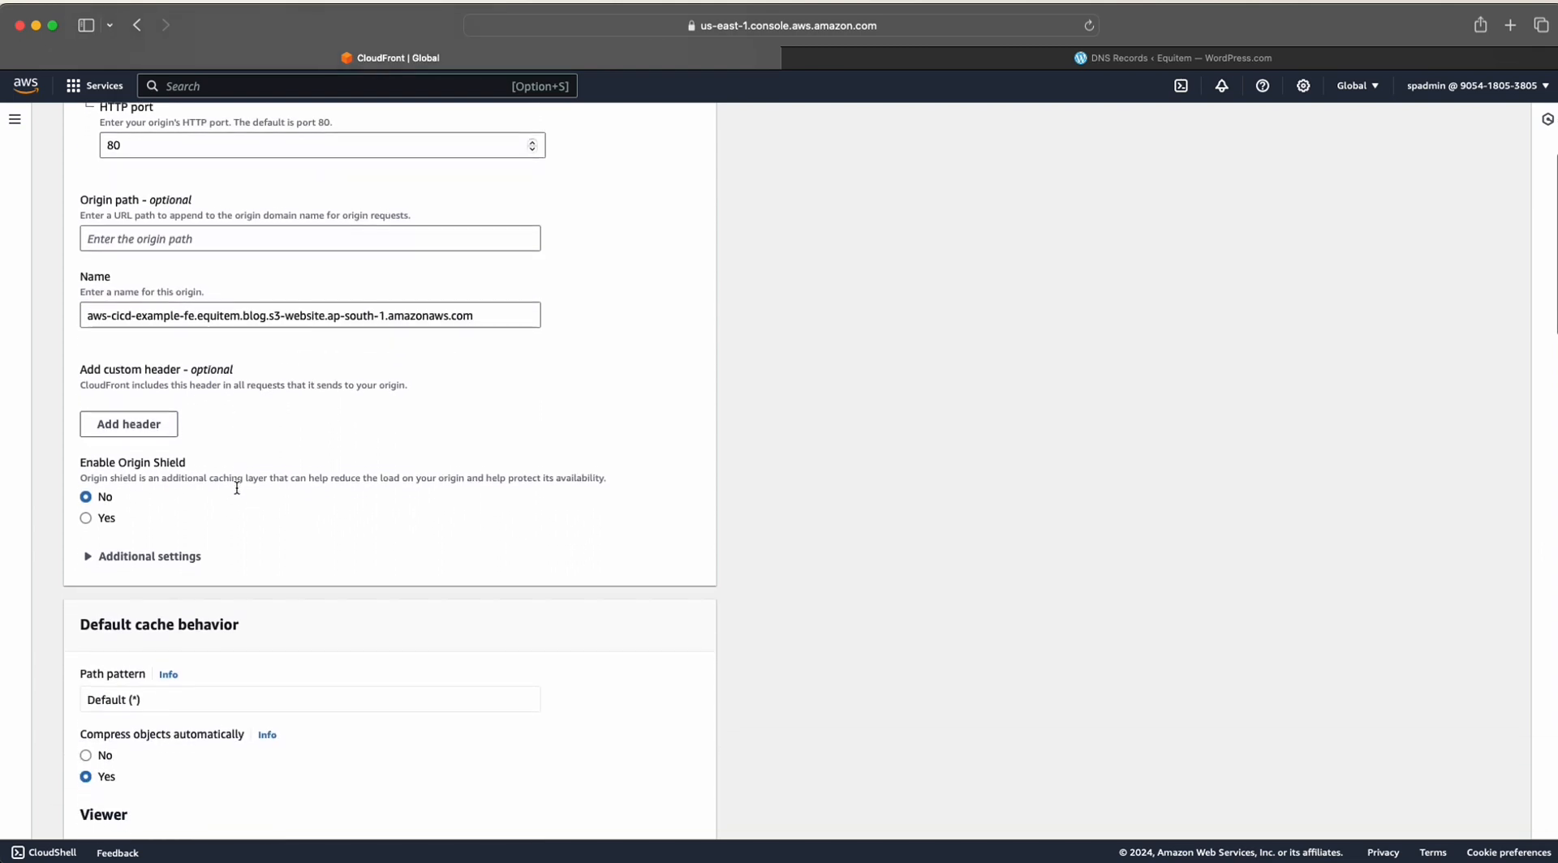
scroll(825, 501, "down", 4)
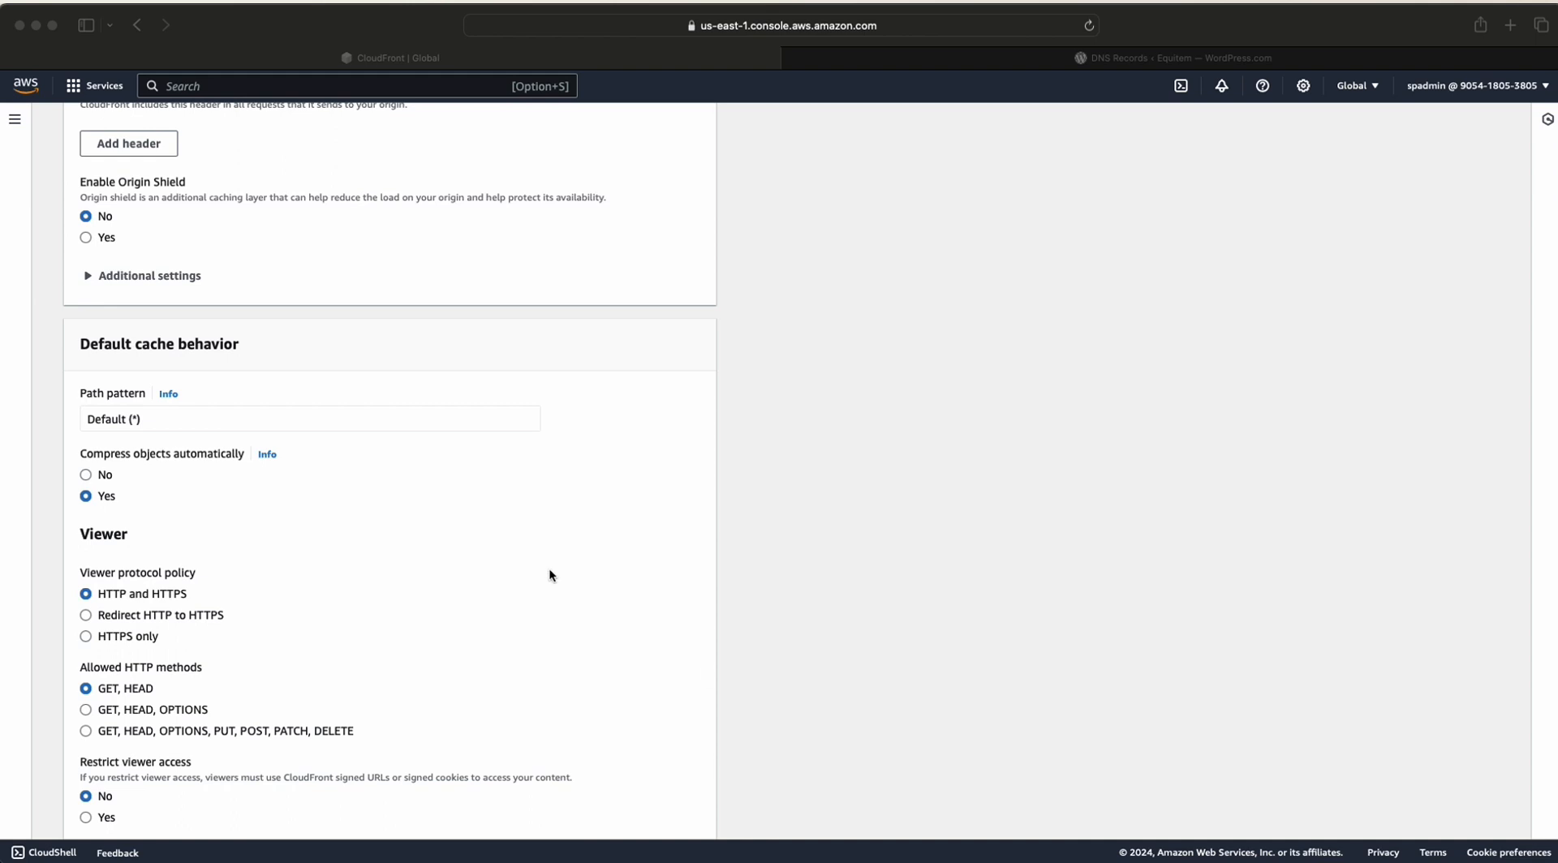
scroll(548, 575, "down", 1)
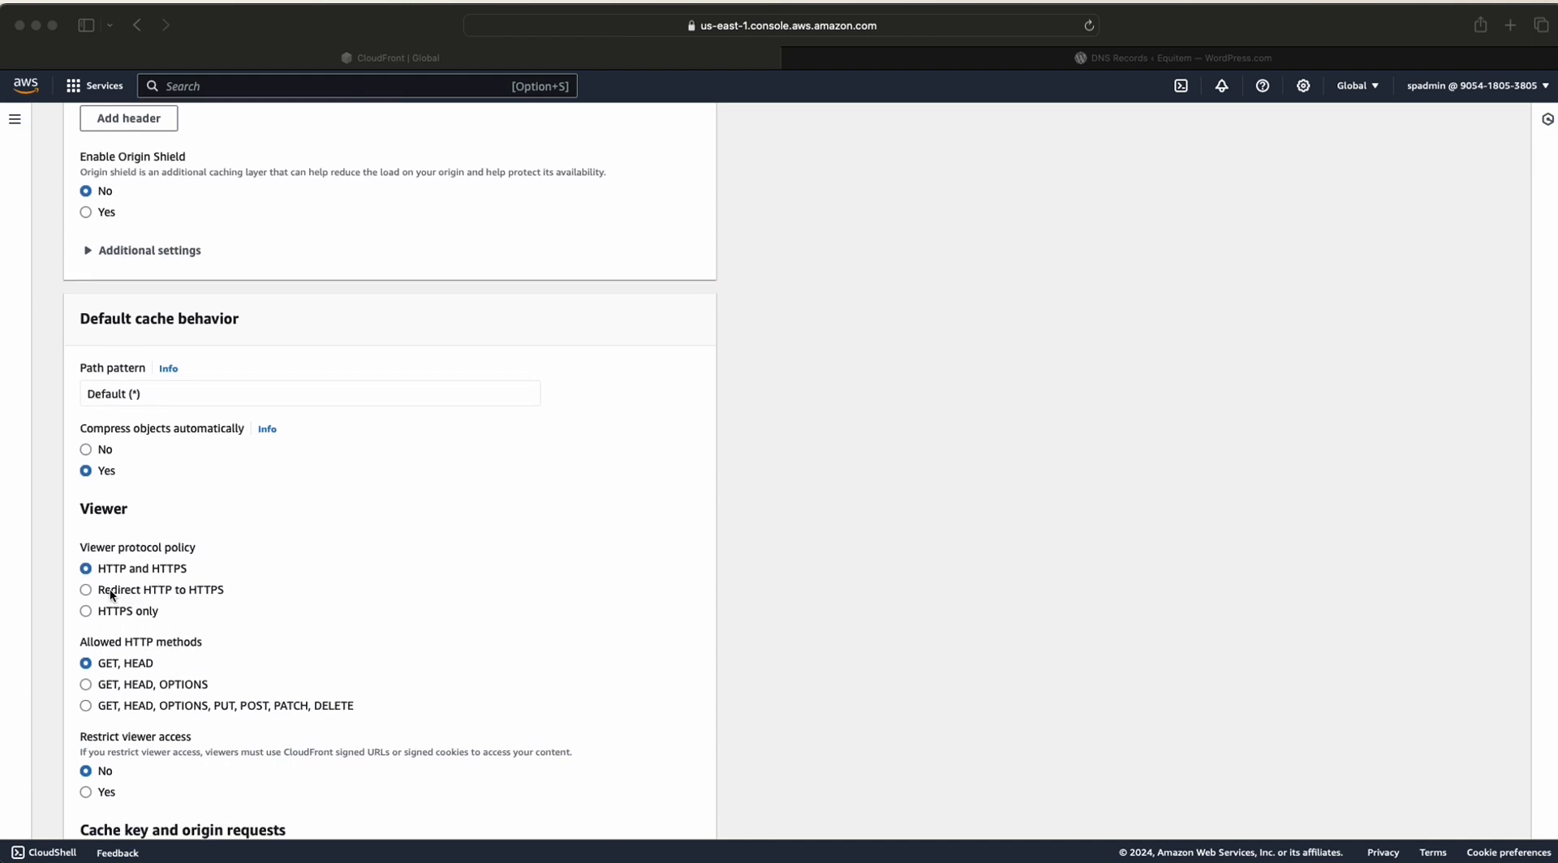
left_click(105, 589)
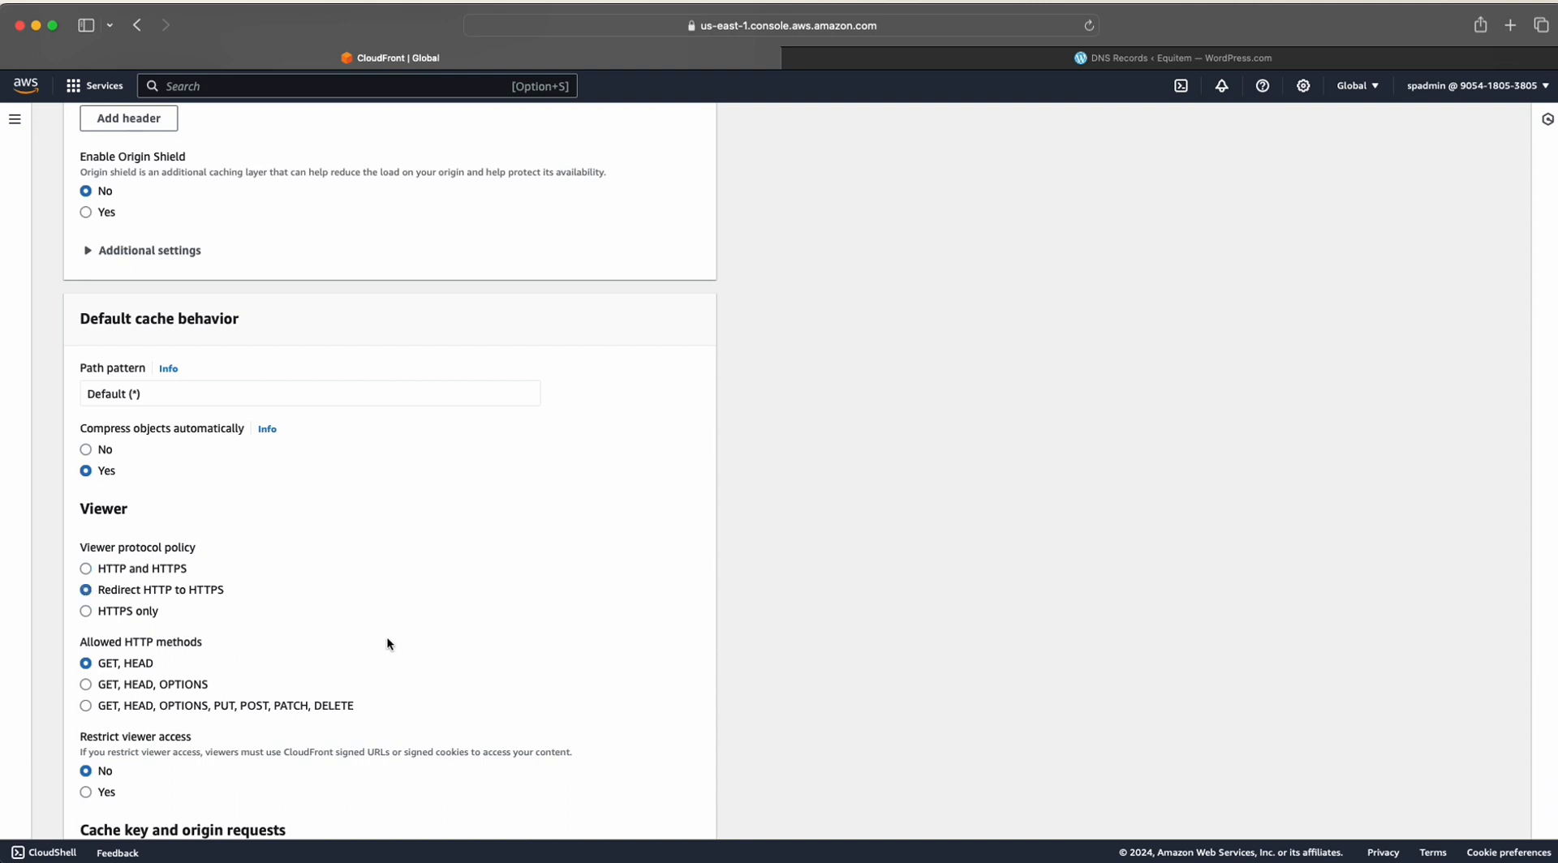
- Add equitem.blog as the distribution's alternate domain name and choose the equitem.blog ACM certificate as its custom SSL certificate
scroll(387, 644, "down", 2)
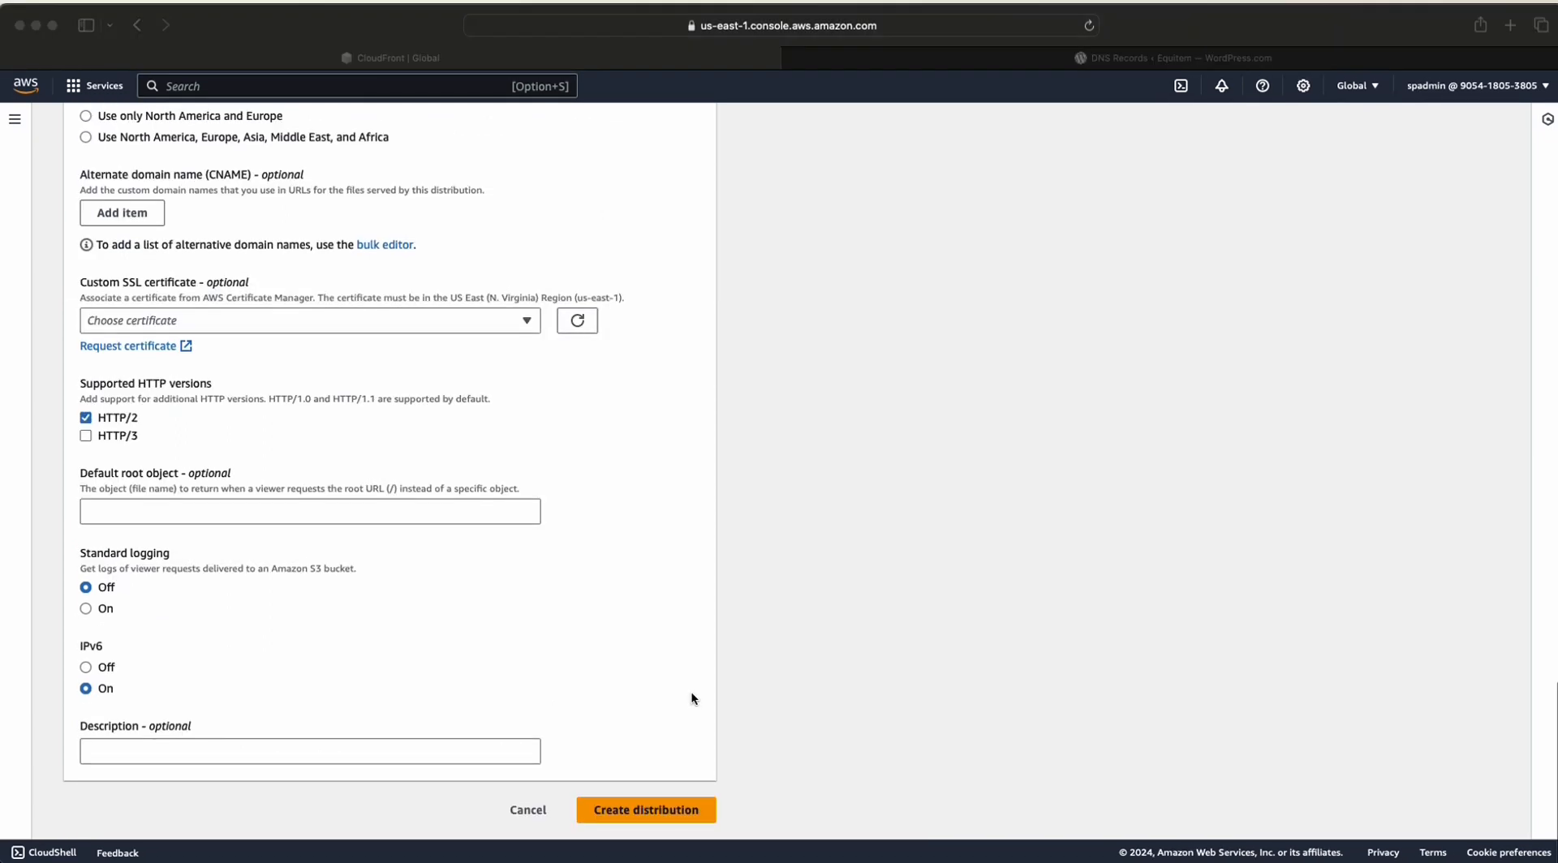
scroll(692, 697, "up", 6)
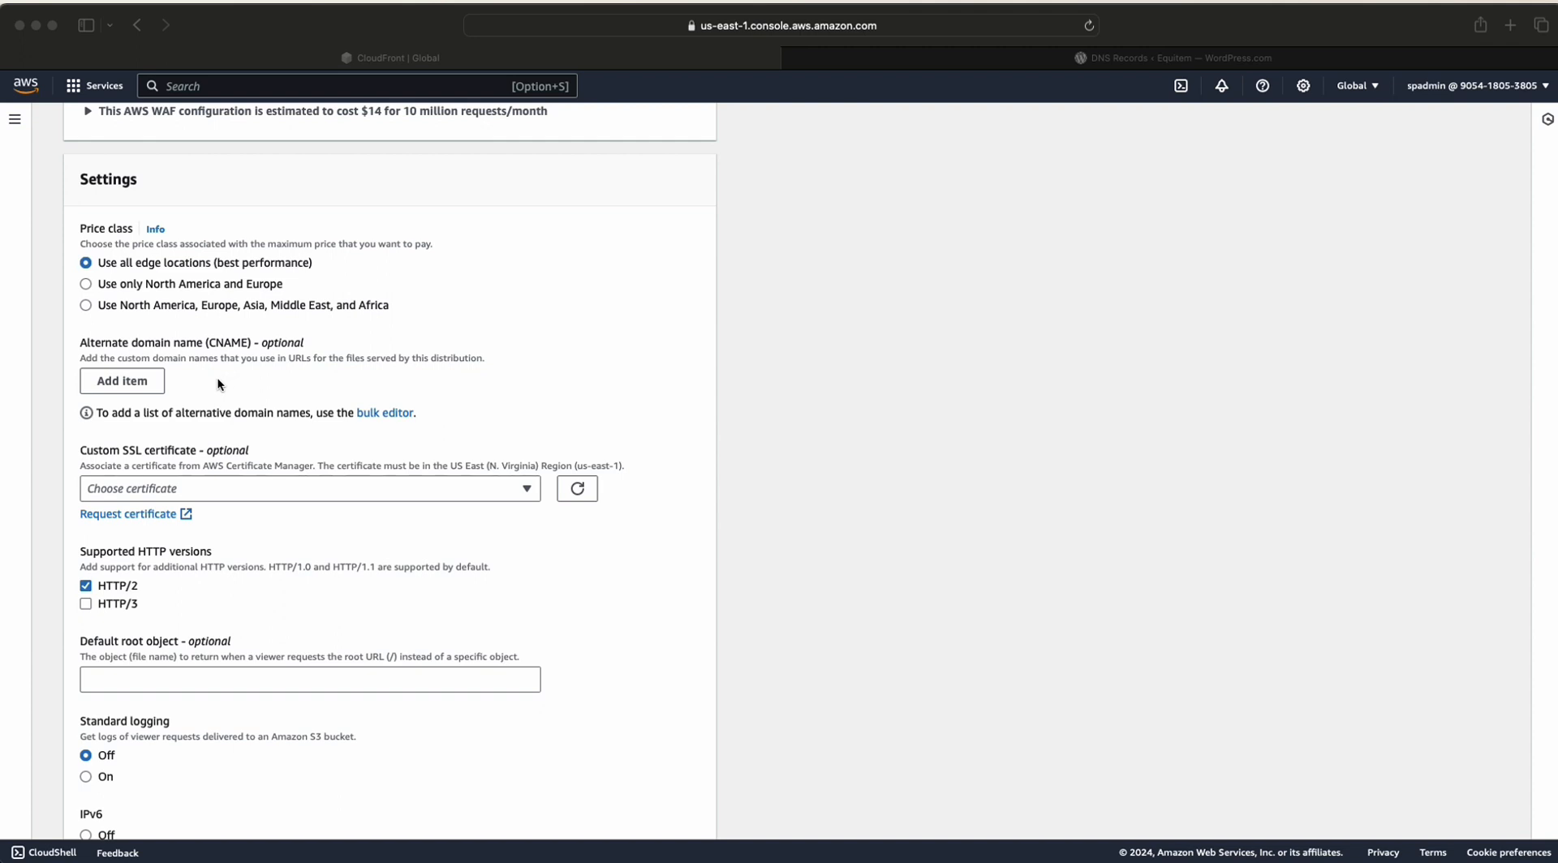
left_click(138, 383)
left_click(138, 382)
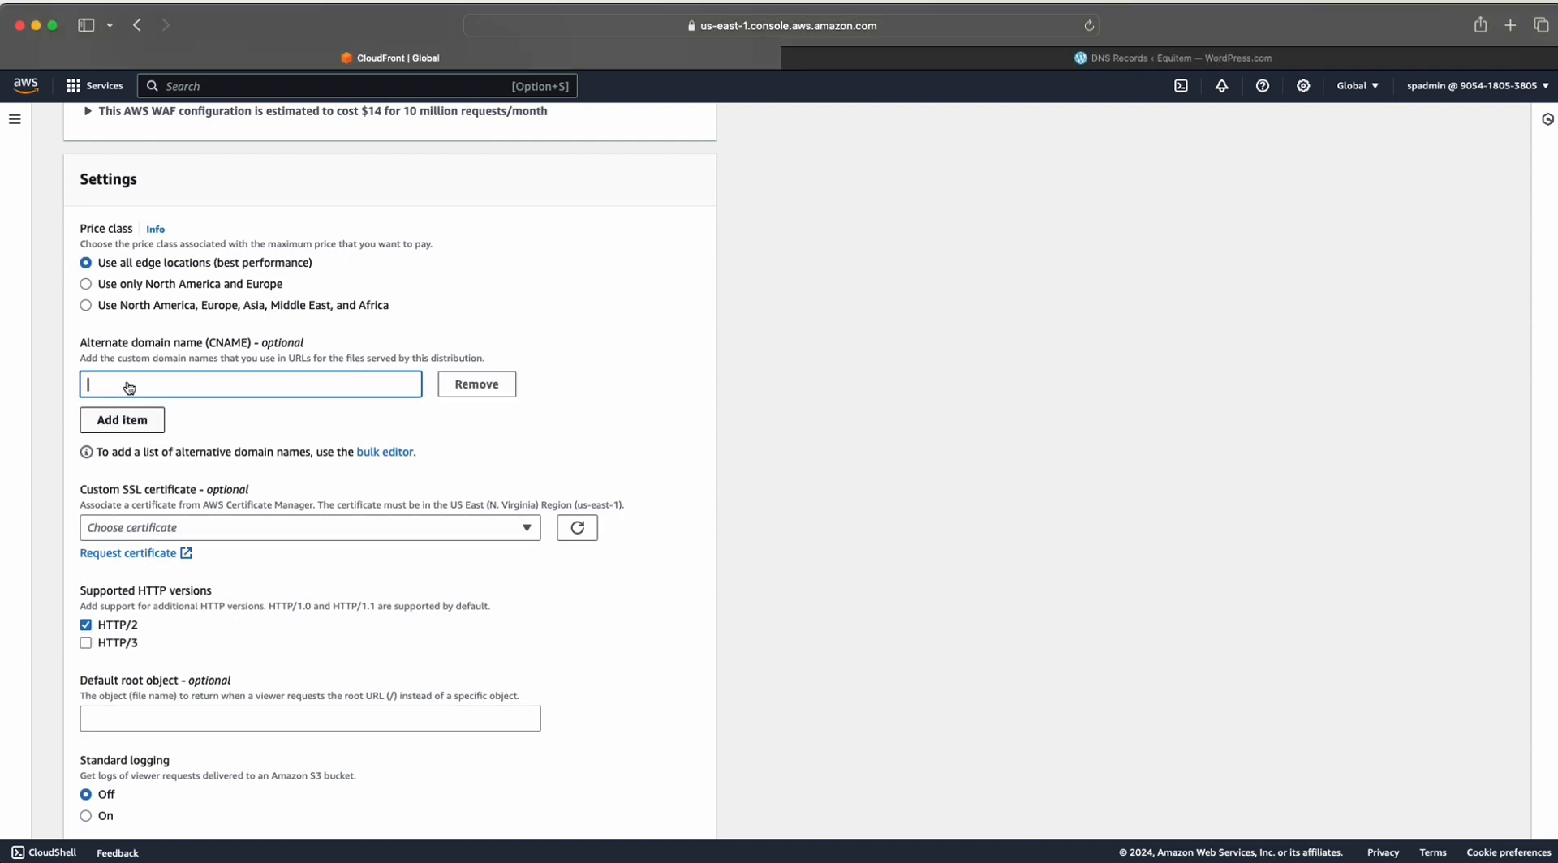
type("equitem.blog")
scroll(552, 438, "down", 2)
left_click(472, 450)
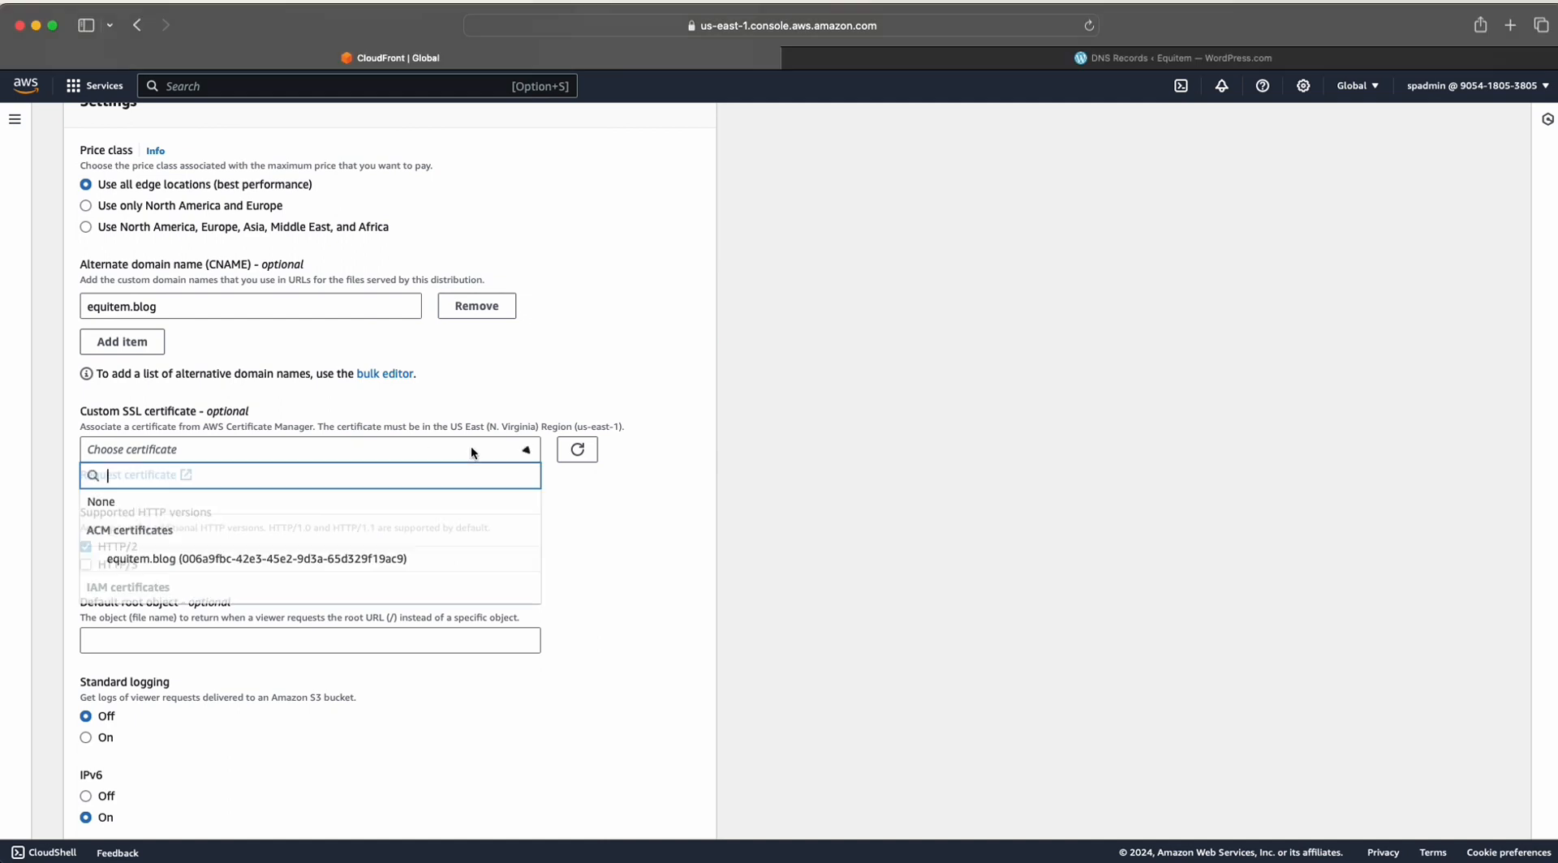
left_click(374, 550)
- Set the default root object to index.html and check the selected custom SSL certificate
left_click(423, 624)
type("in")
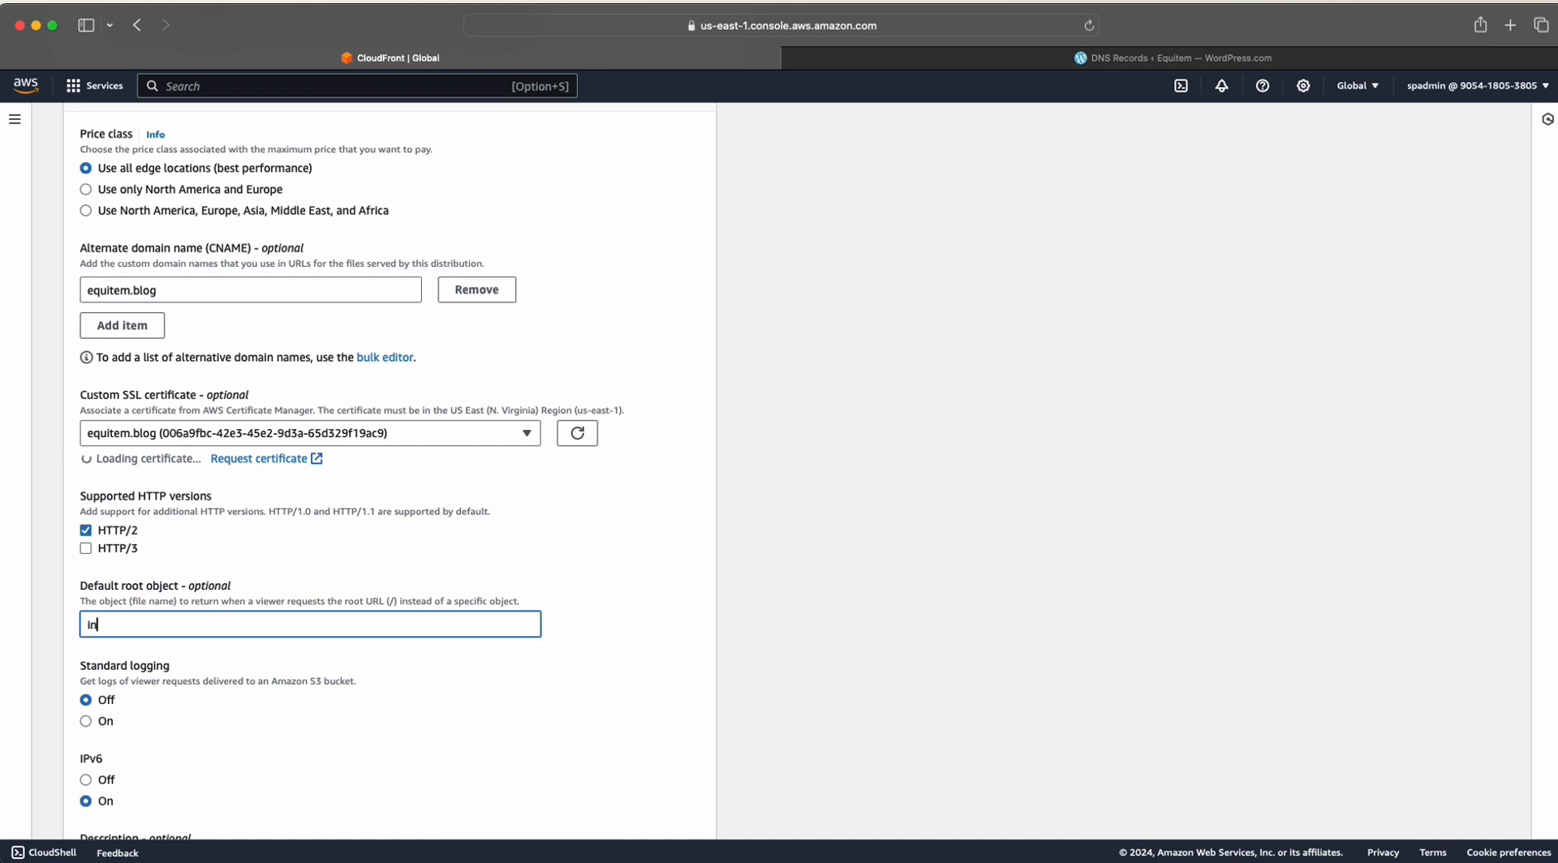
type("dex.html")
left_click(541, 674)
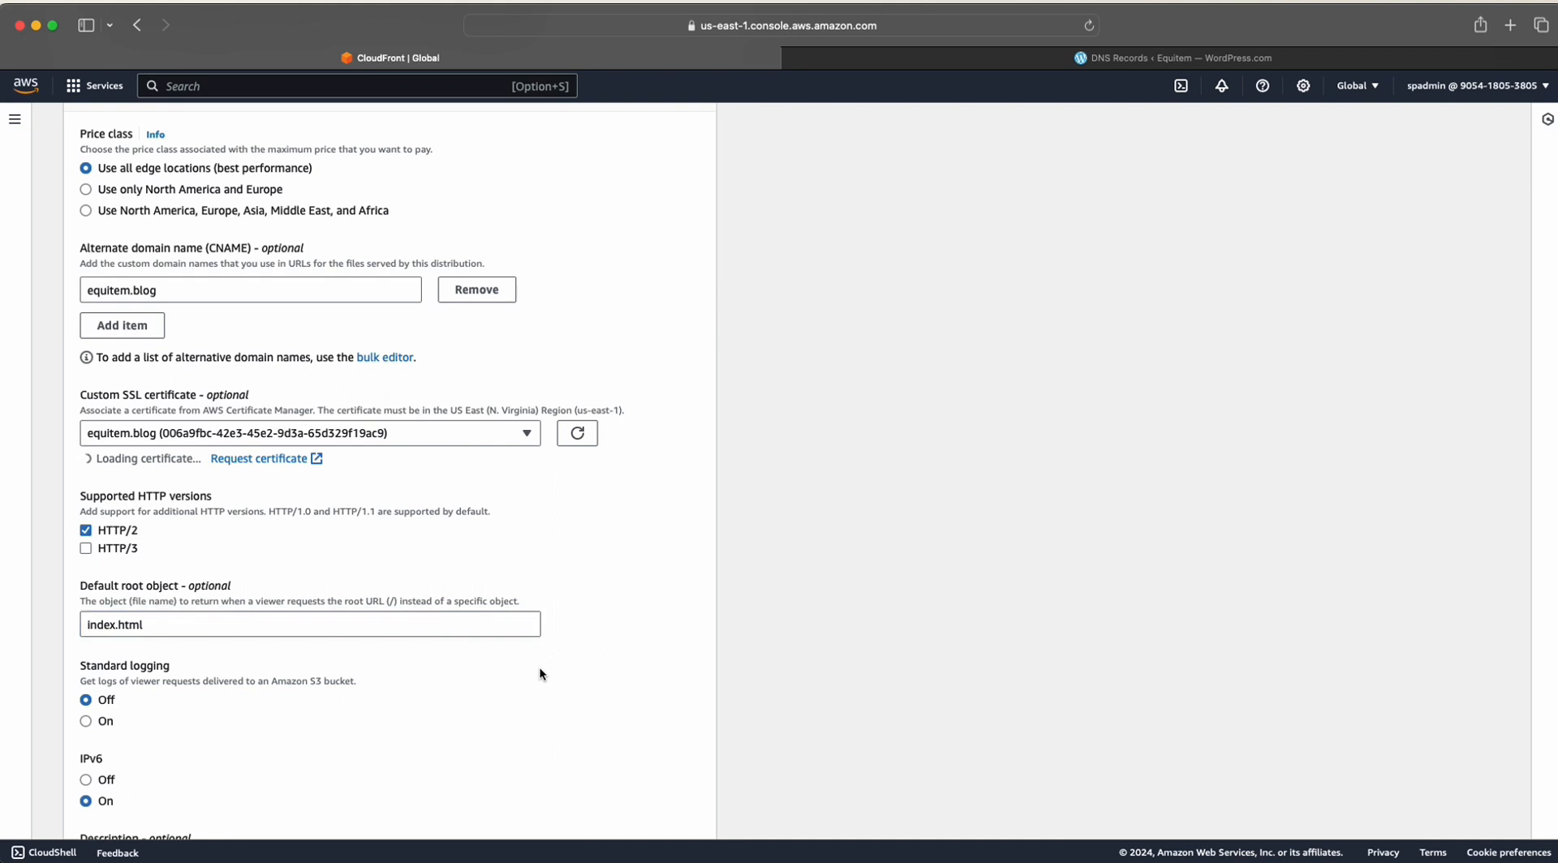
left_click(528, 432)
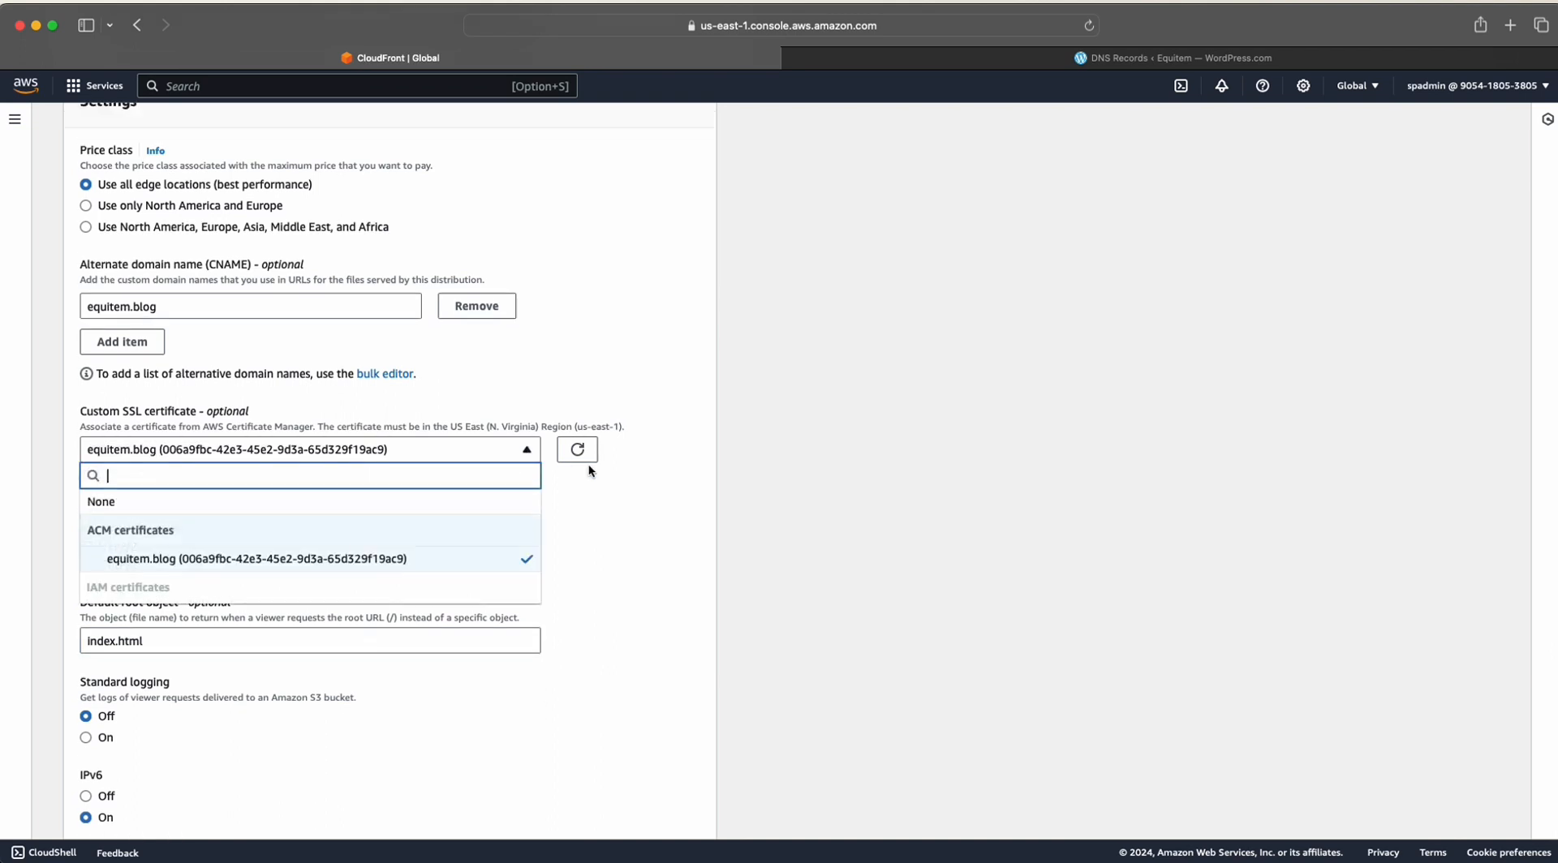
left_click(696, 557)
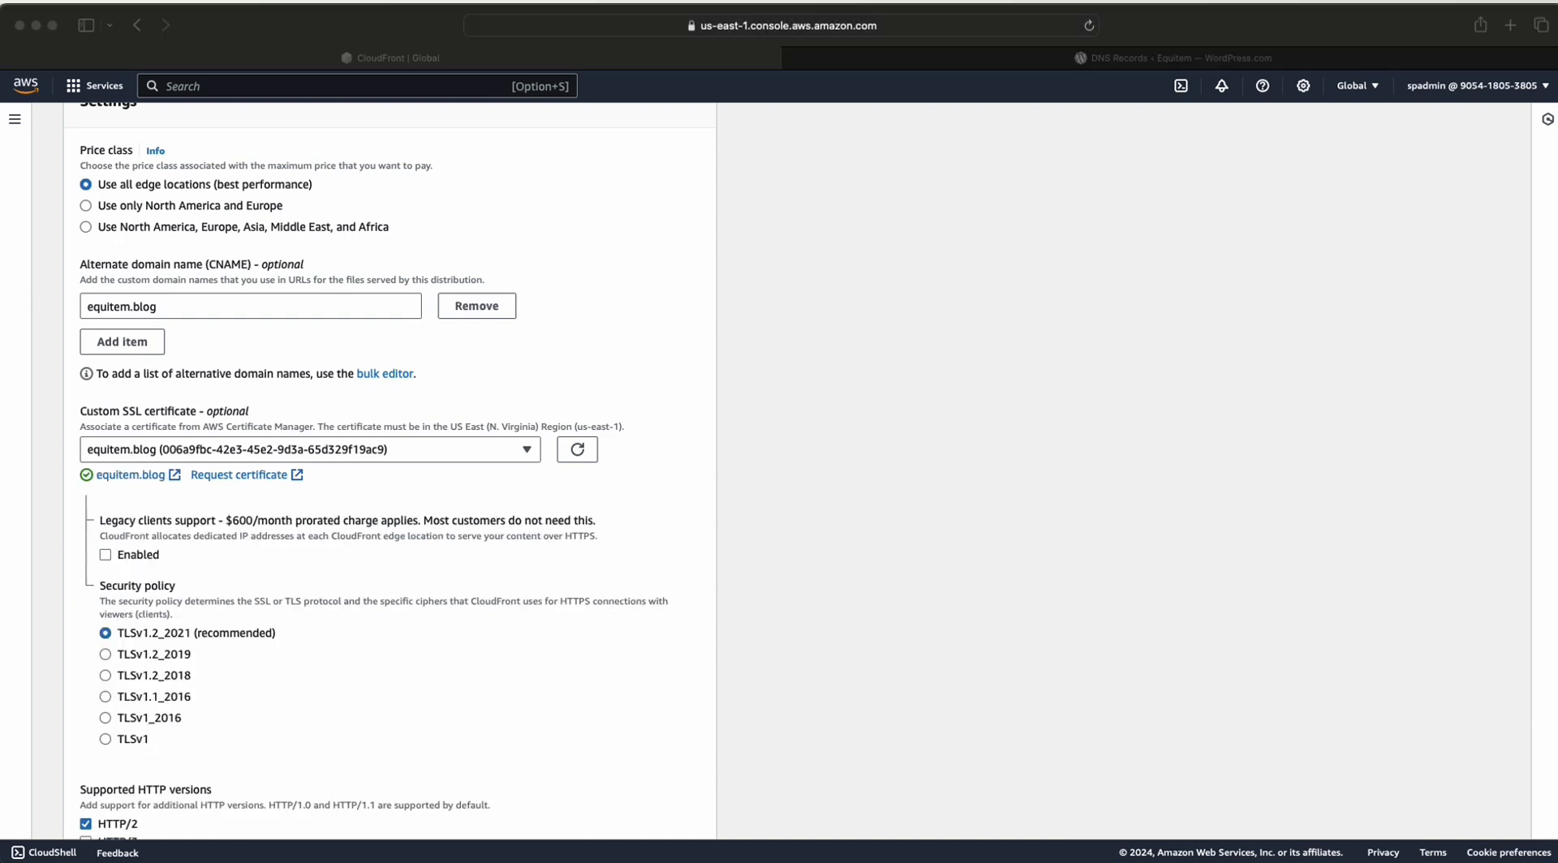
- Review the domain, certificate, security policy and root object settings and try to create the distribution
scroll(1079, 632, "up", 3)
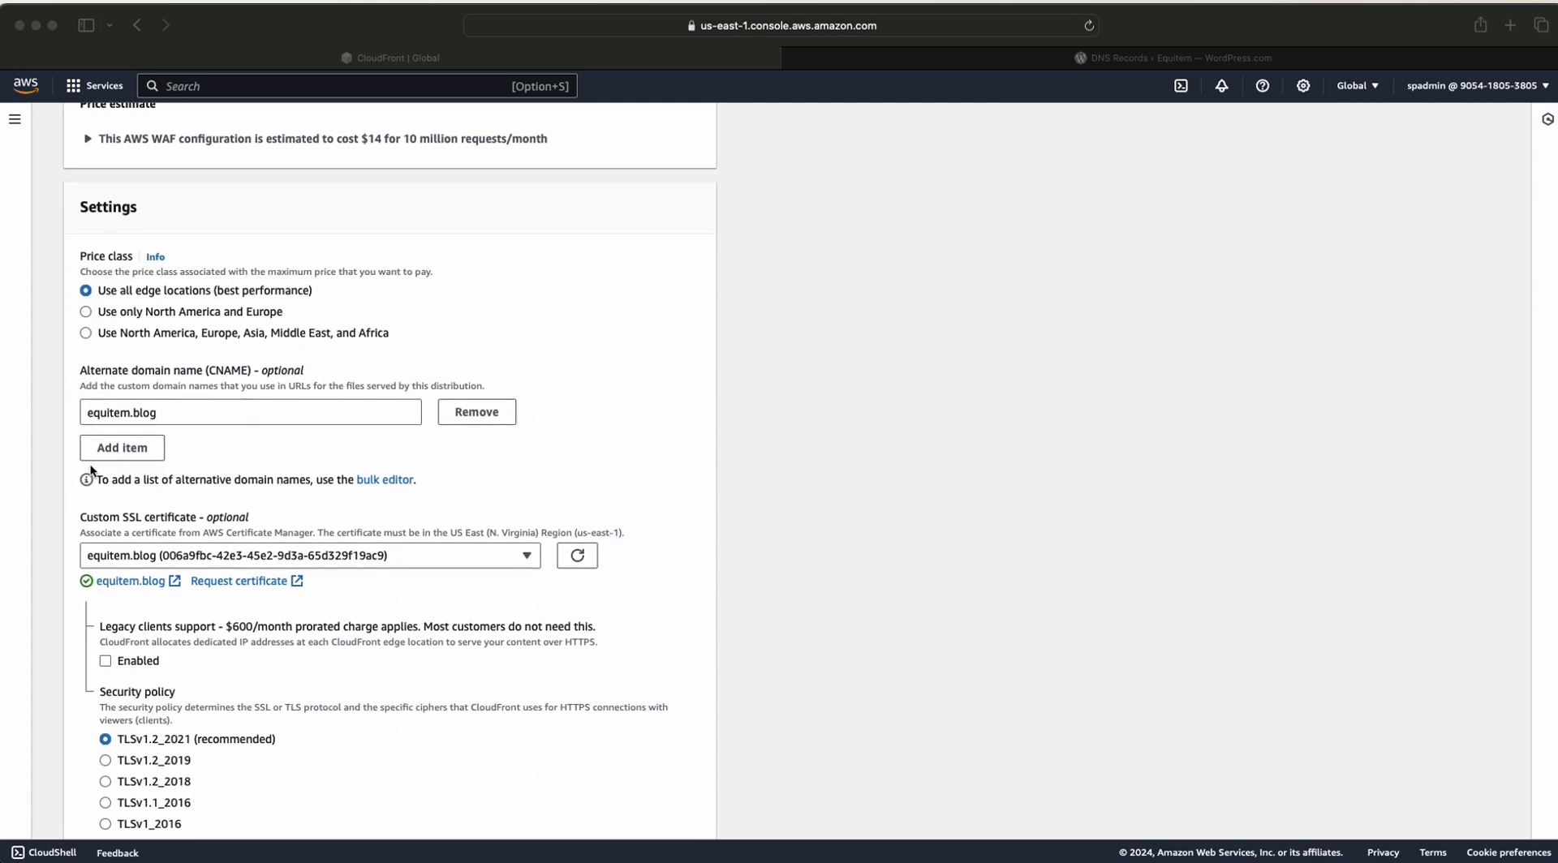
scroll(571, 500, "down", 3)
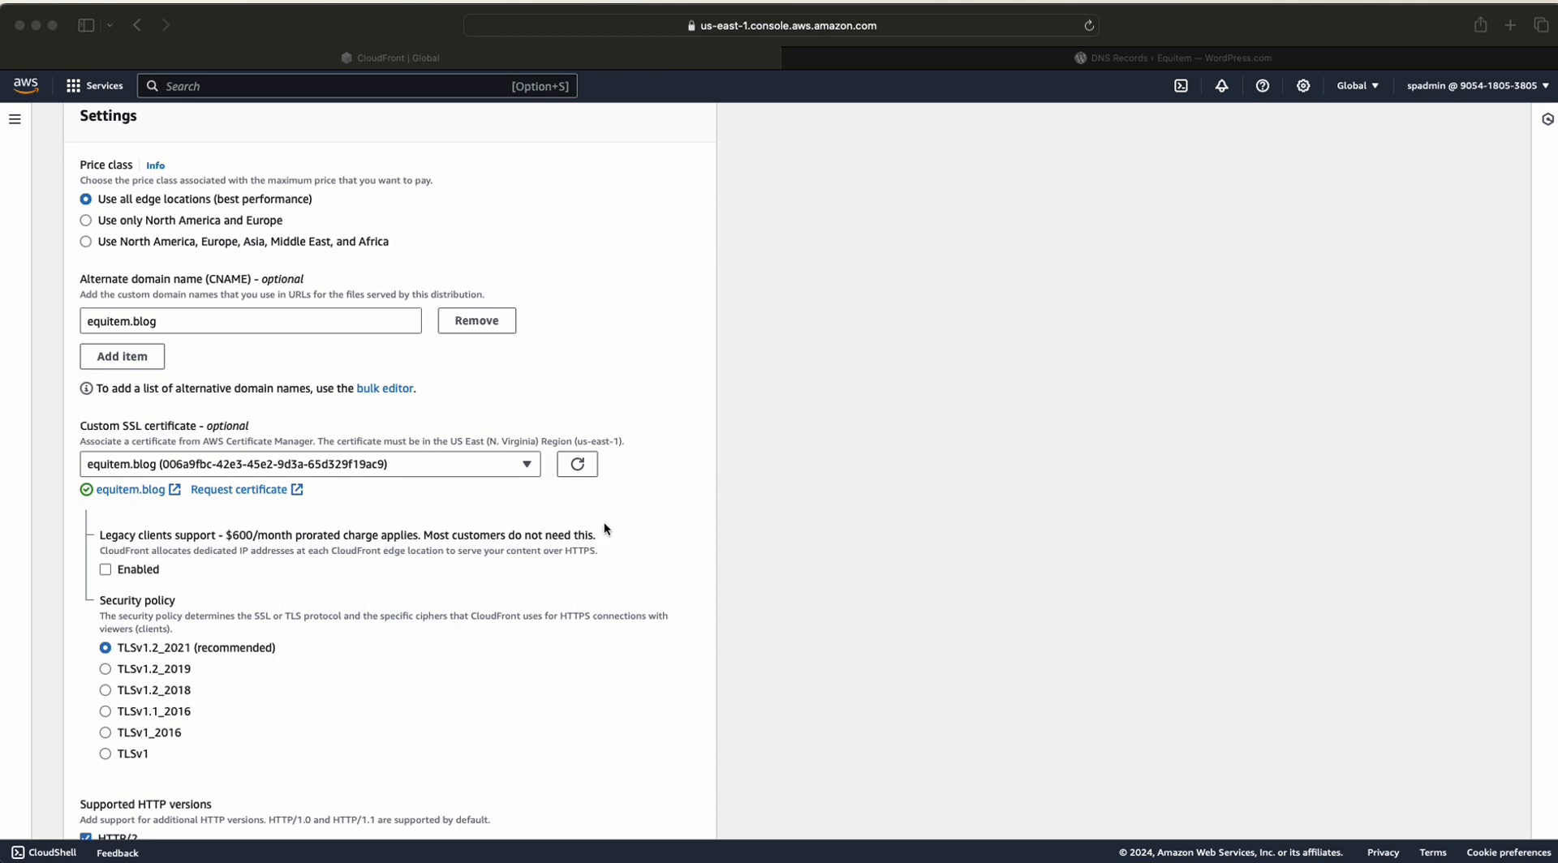
scroll(738, 605, "down", 2)
scroll(738, 605, "down", 10)
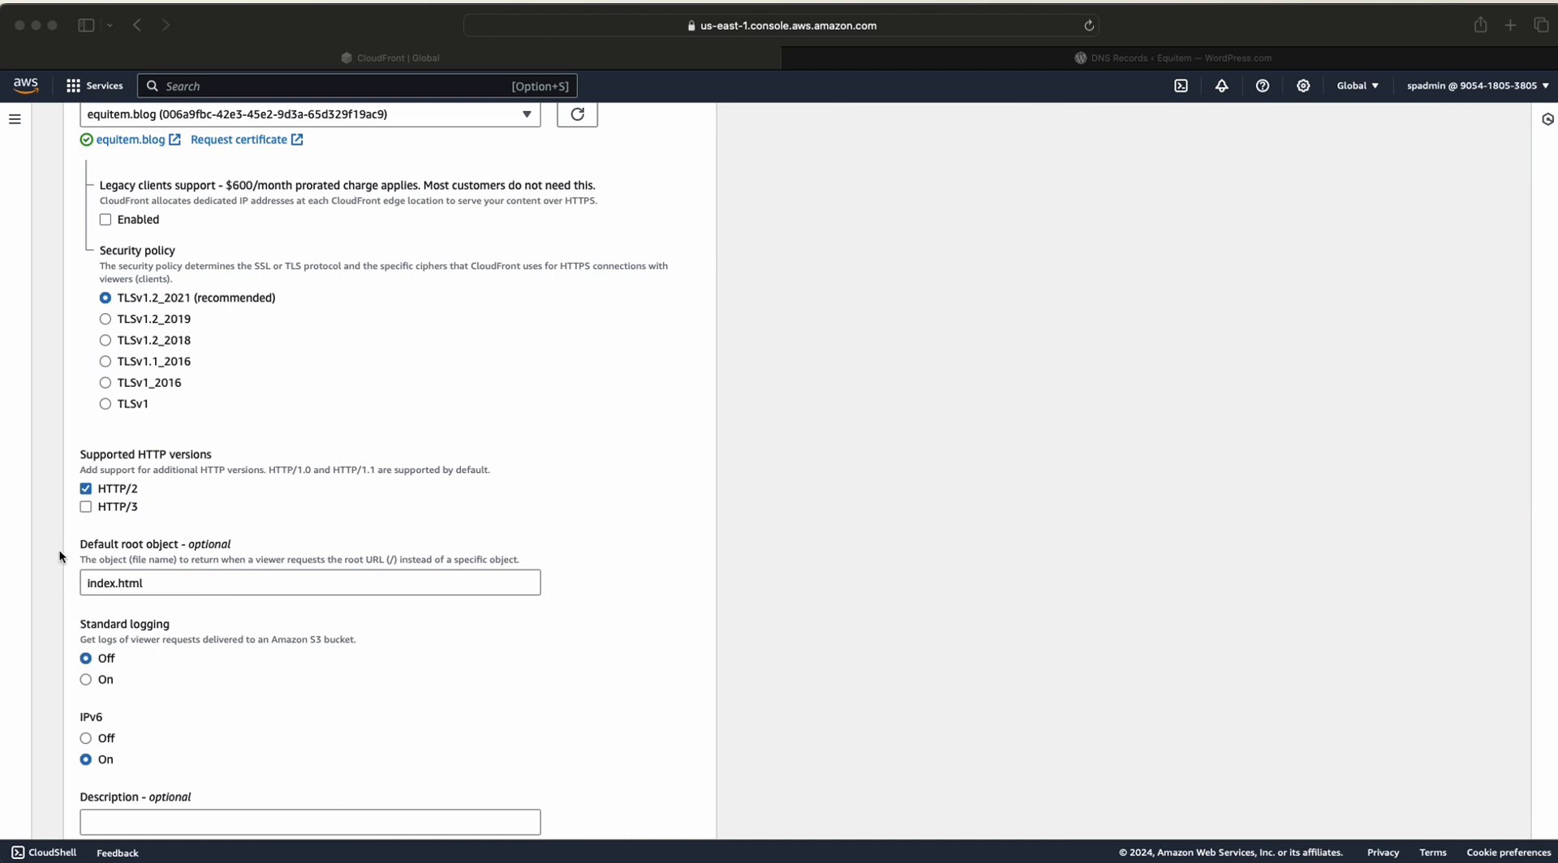
scroll(538, 644, "down", 3)
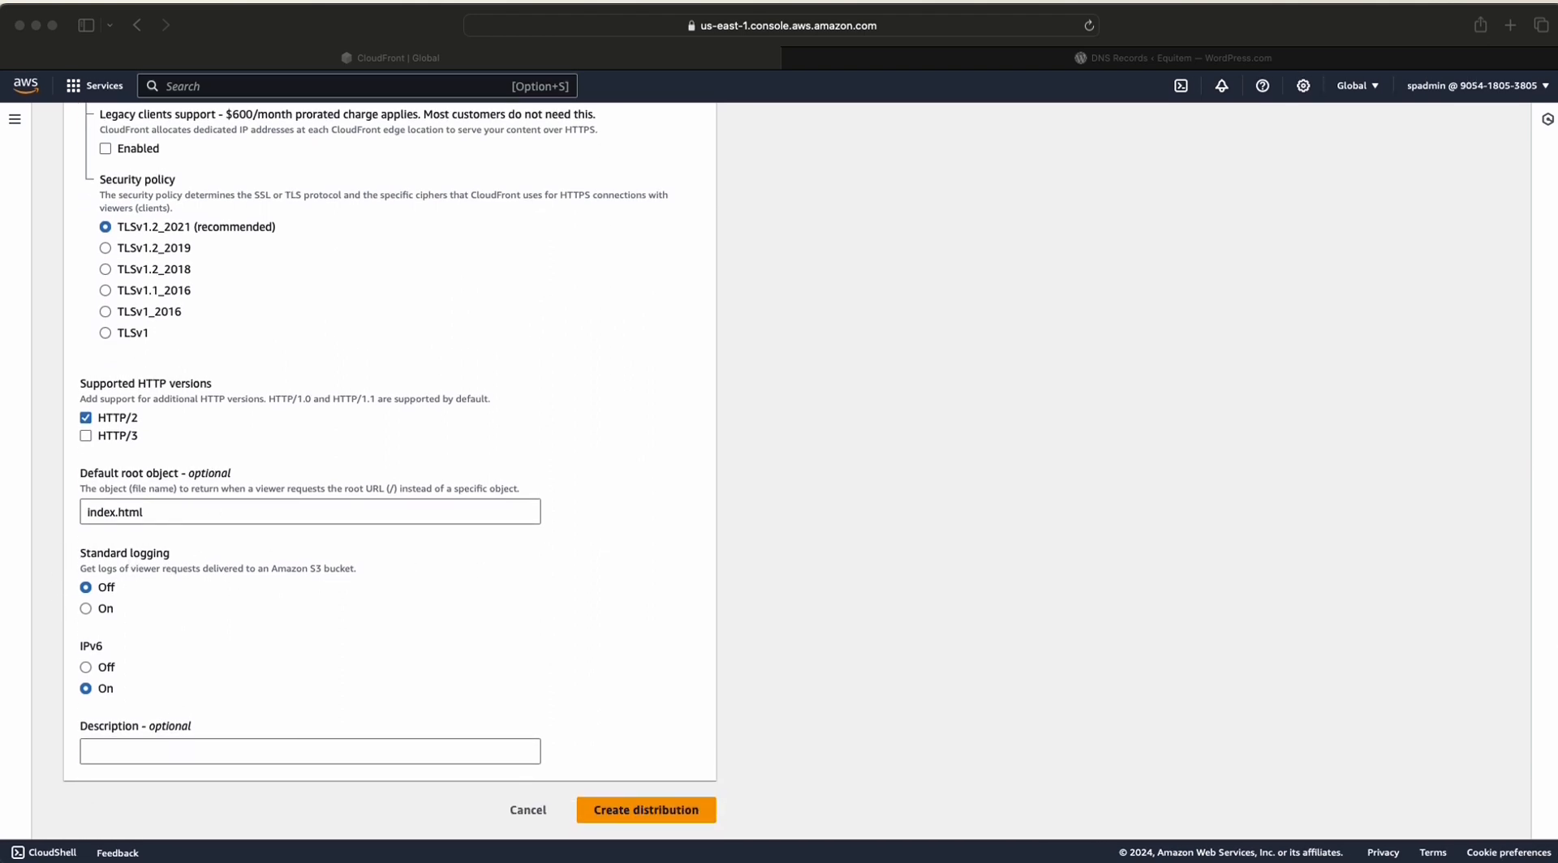
left_click(646, 810)
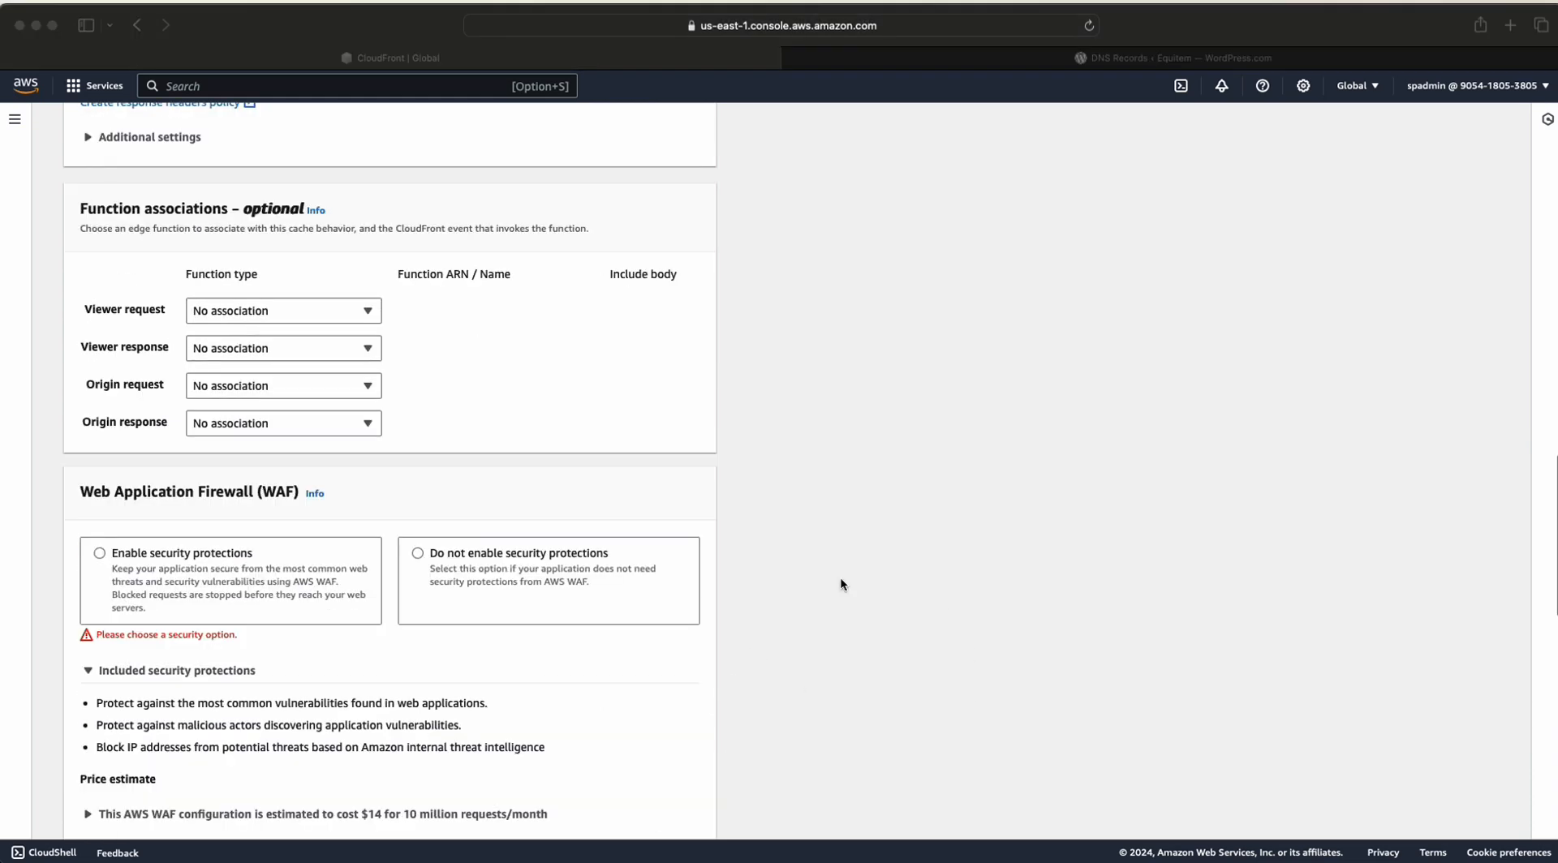
- Choose Do not enable security protections for the Web Application Firewall and create the distribution
scroll(840, 579, "down", 1)
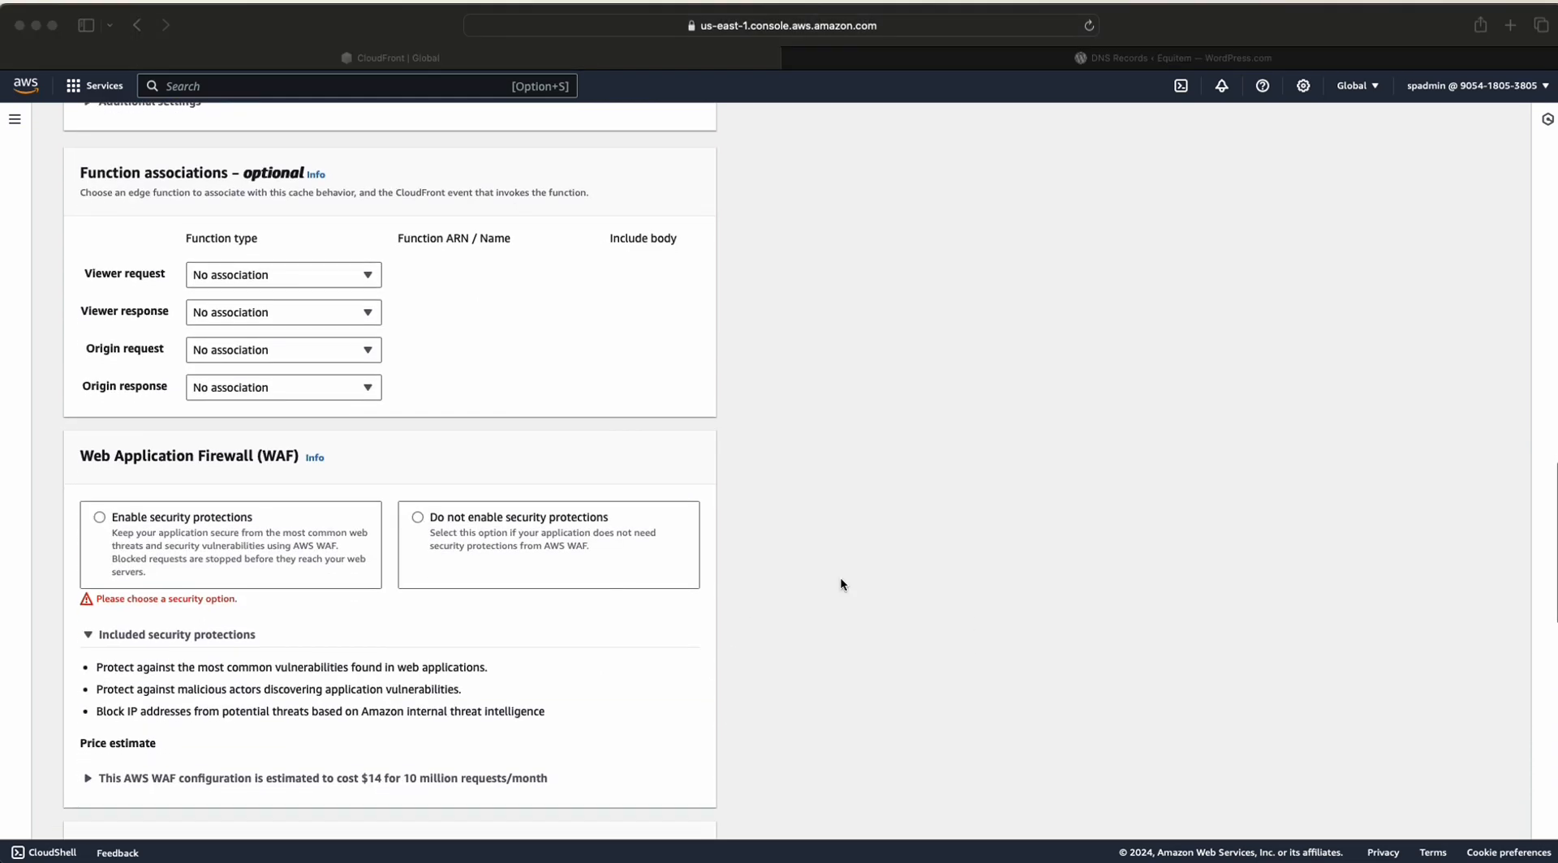
left_click(417, 516)
left_click(417, 516)
scroll(757, 732, "down", 15)
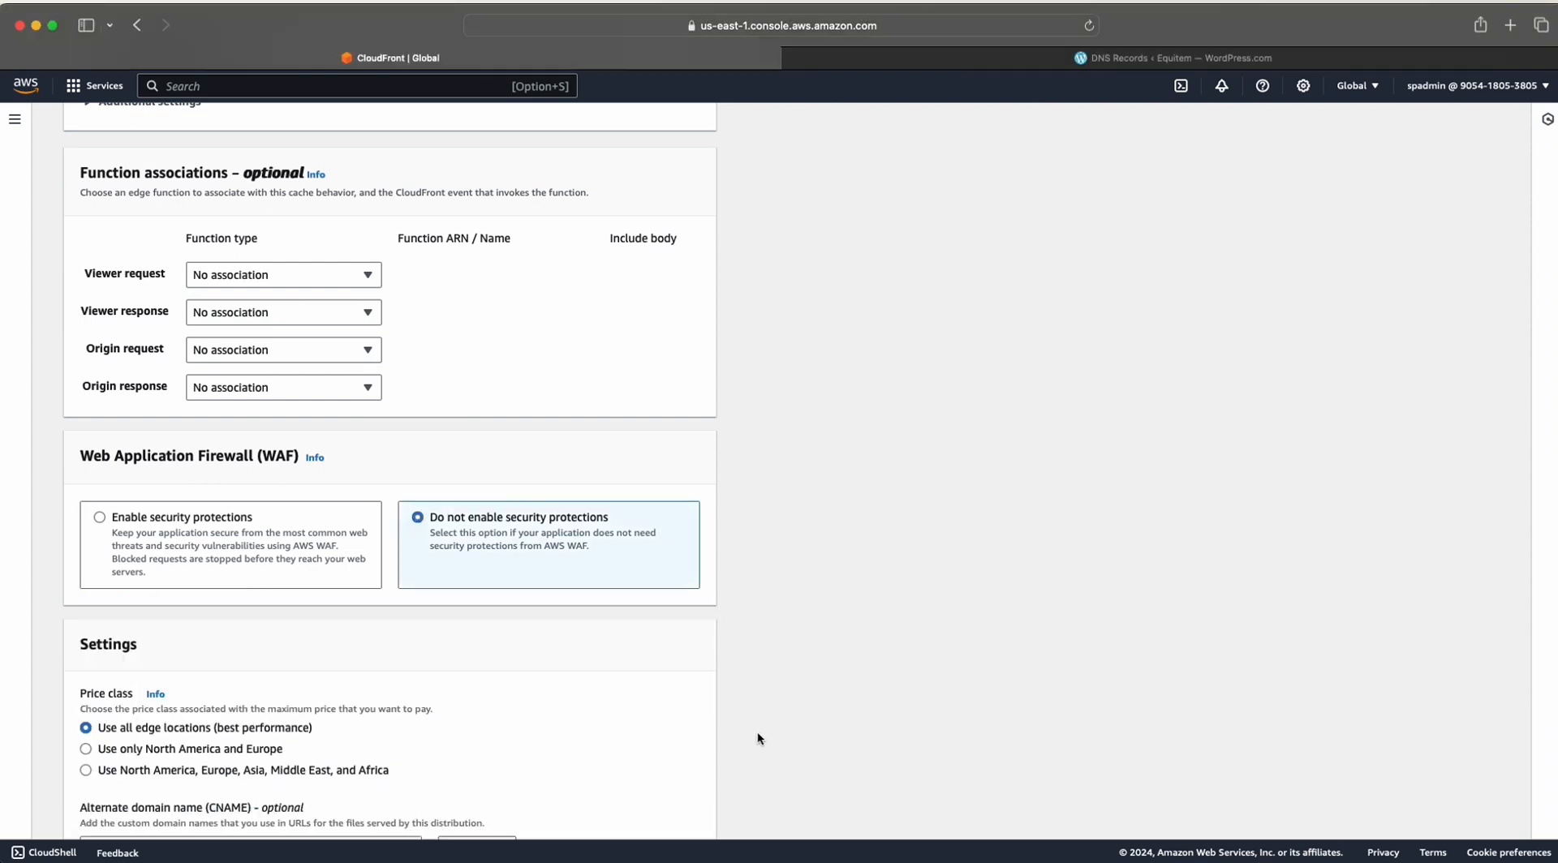
scroll(757, 730, "down", 3)
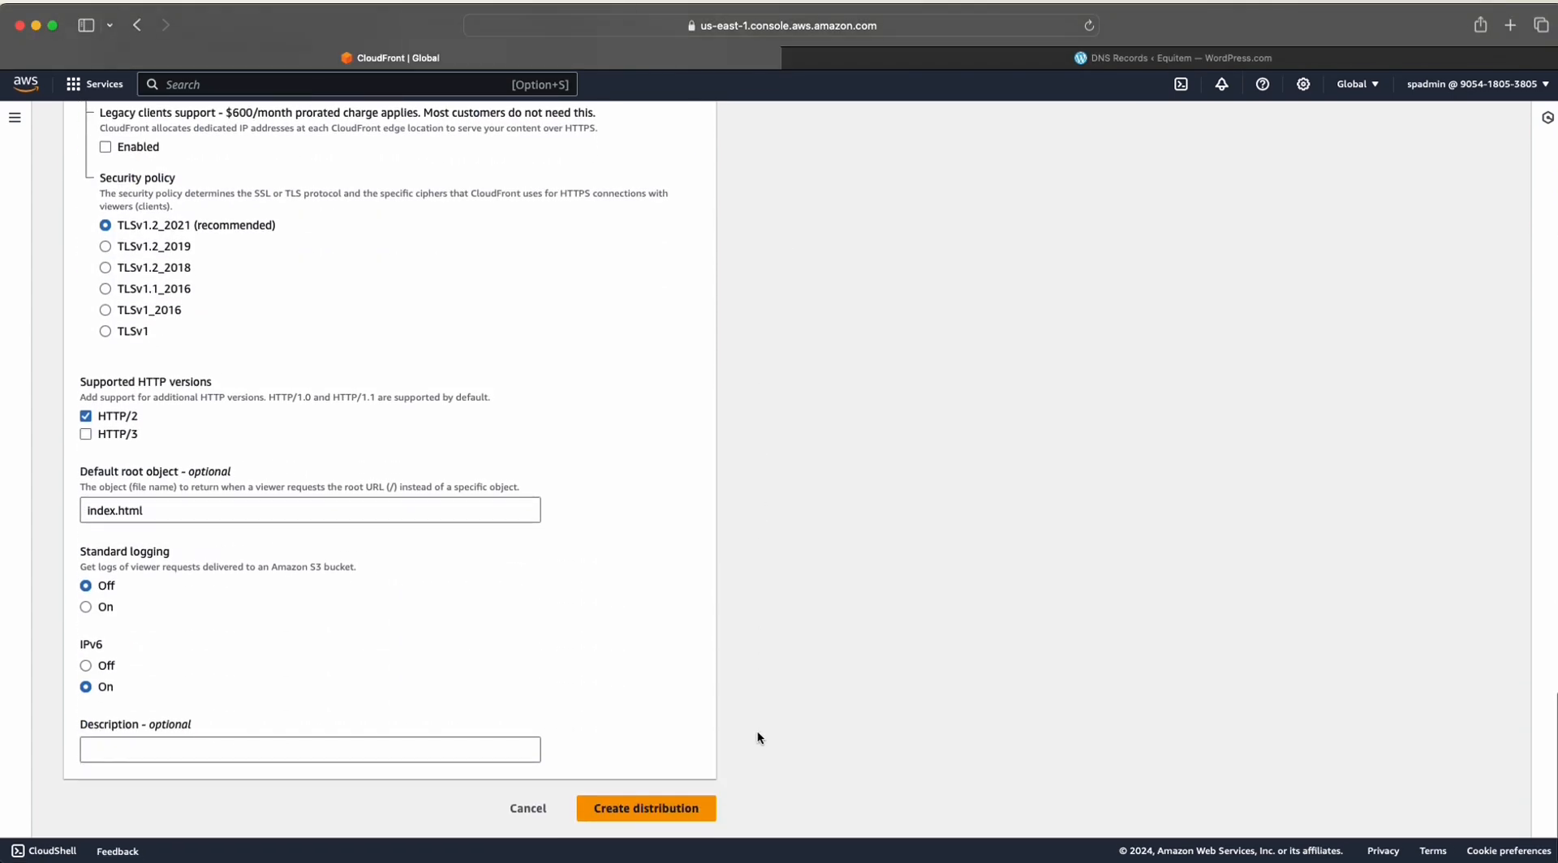
left_click(674, 813)
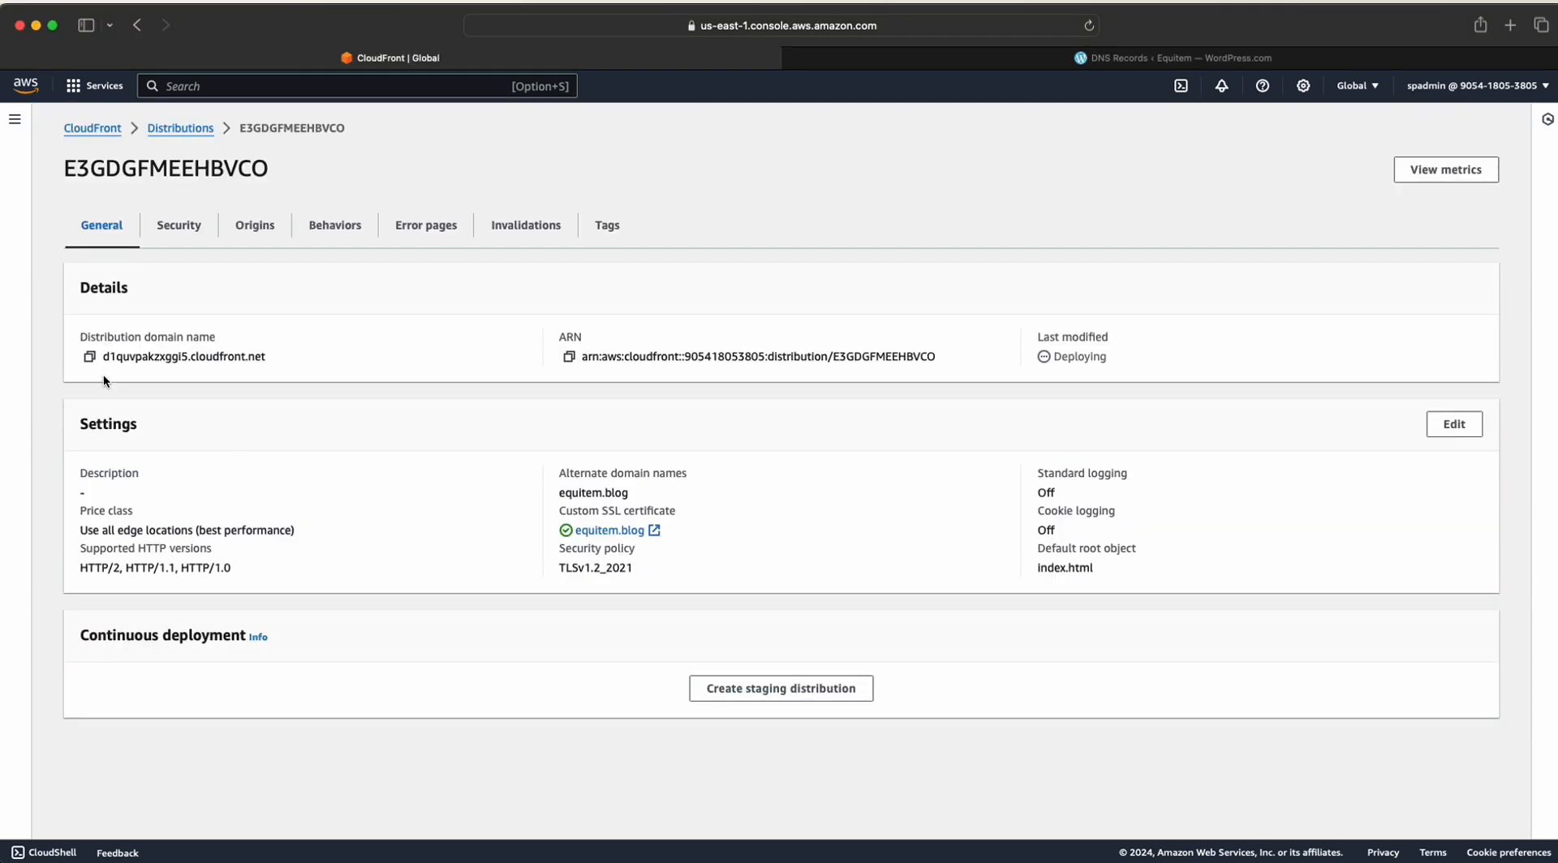
- Try to load the new distribution's domain name in a separate browser tab, and return to the distribution details
left_click(89, 357)
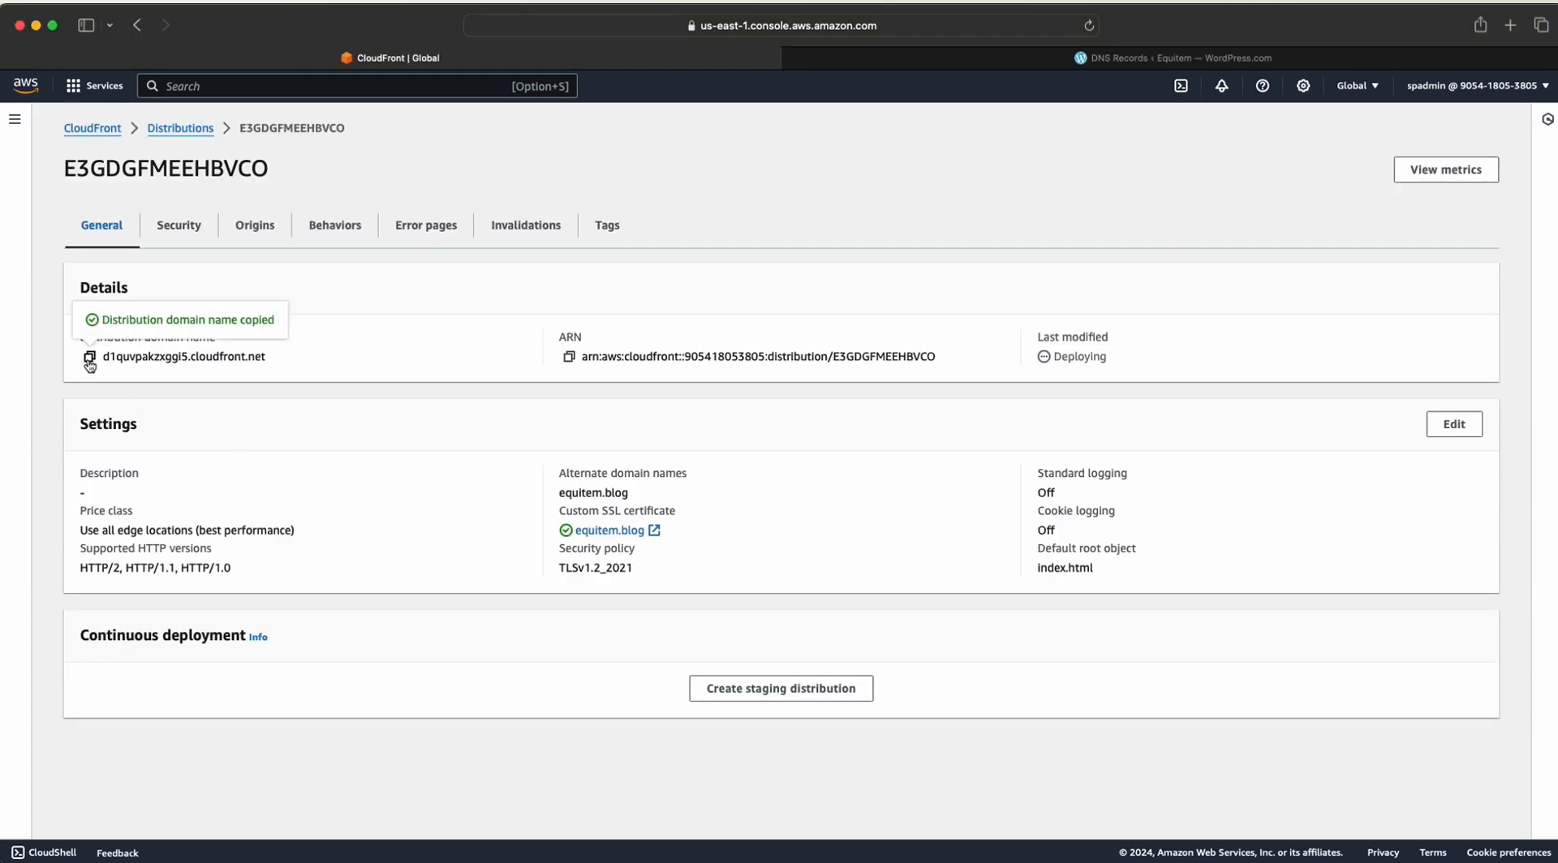
left_click(1510, 30)
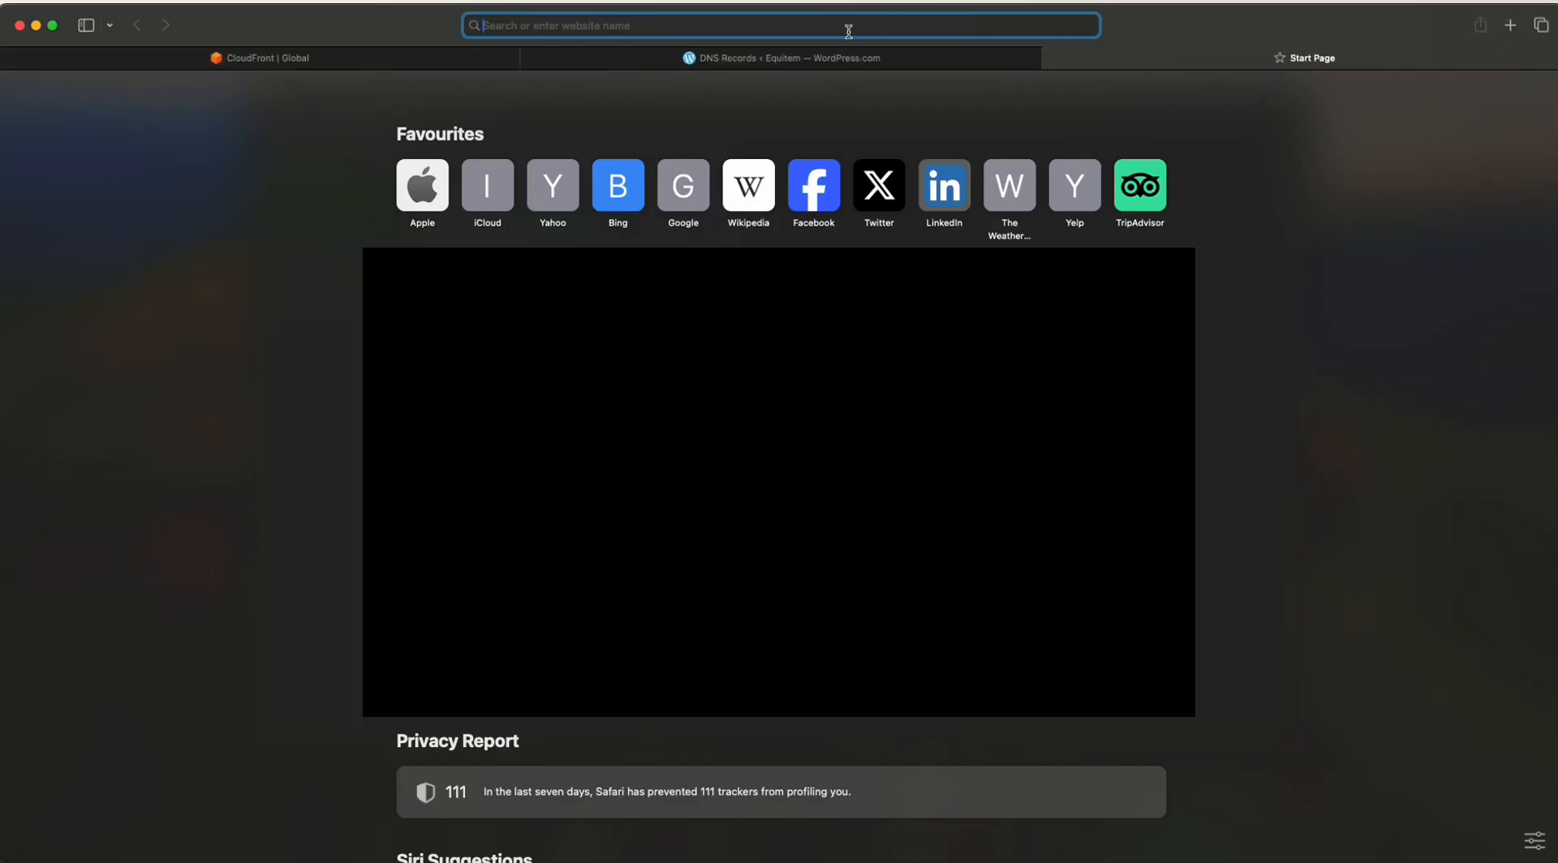
key("super+v")
key("Return")
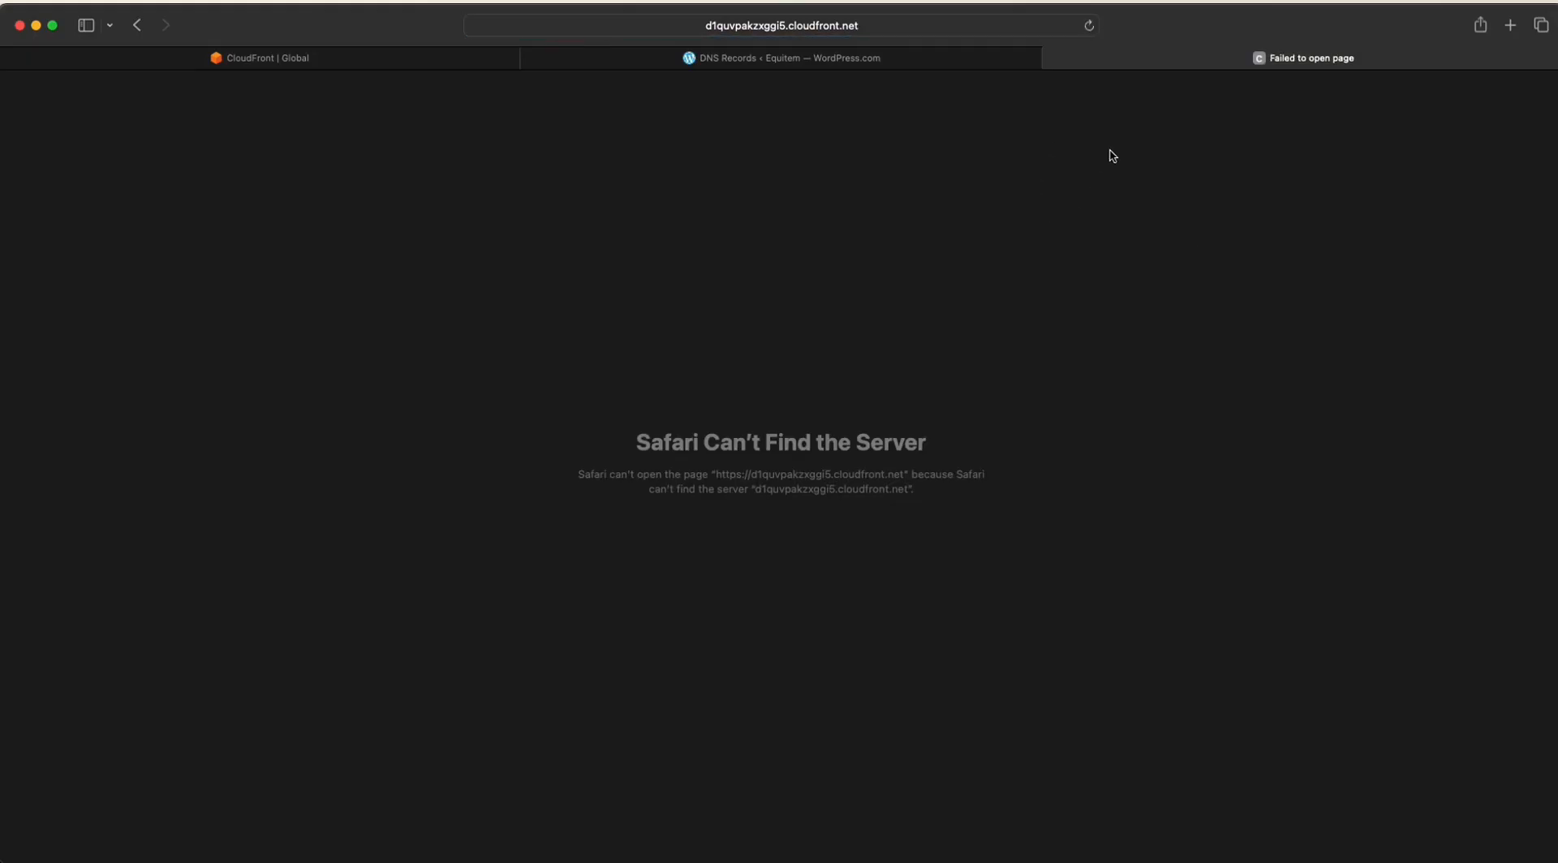
left_click(1052, 58)
left_click(442, 58)
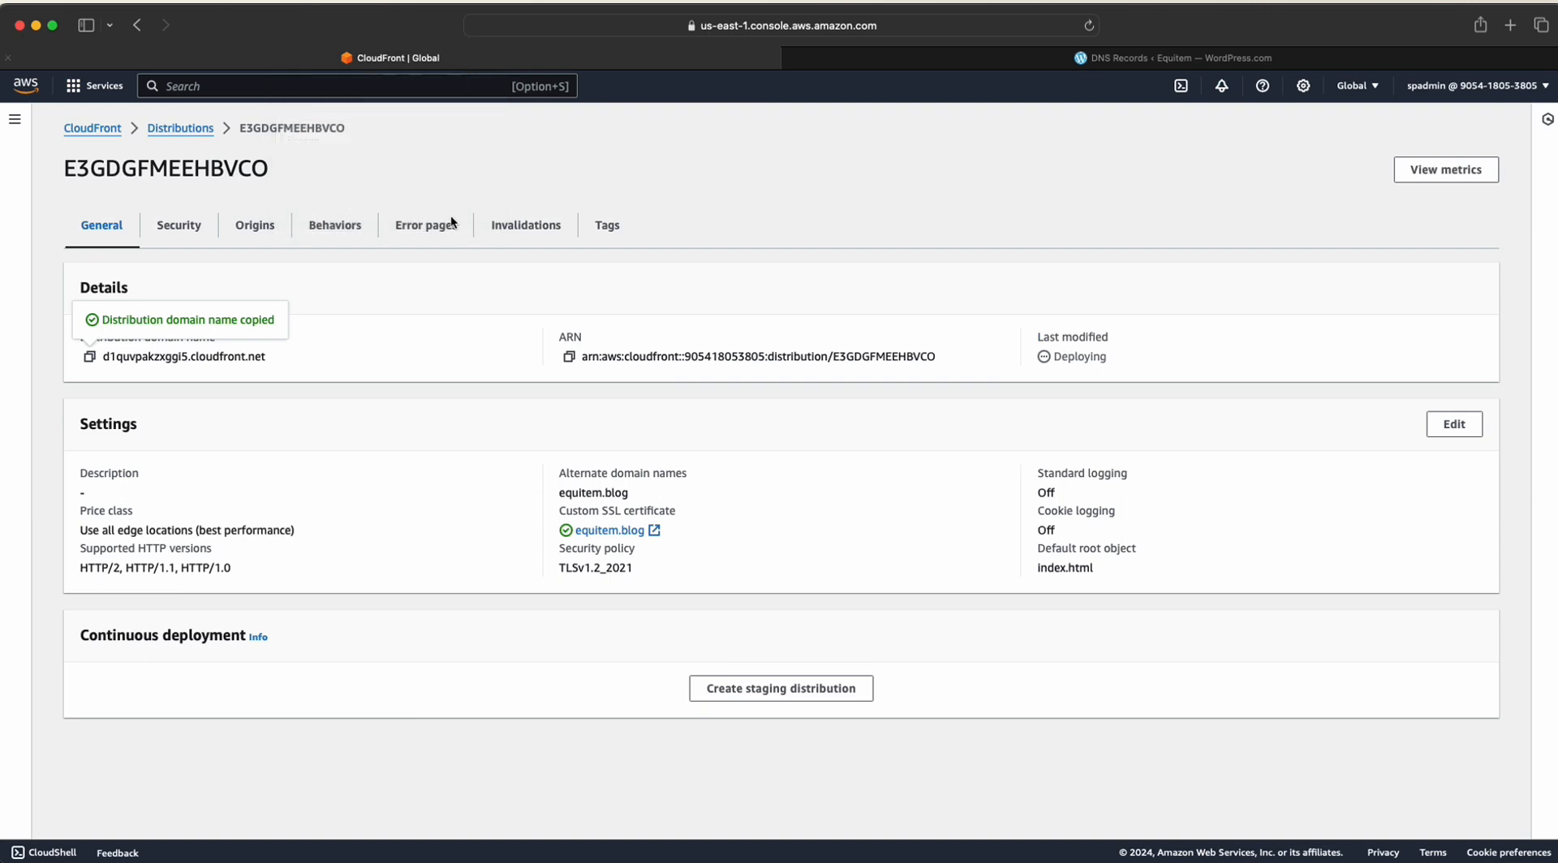
- Copy the distribution domain name again and open the site at d1quvpakzxggi5.cloudfront.net in a new tab
left_click(89, 357)
left_click(1511, 27)
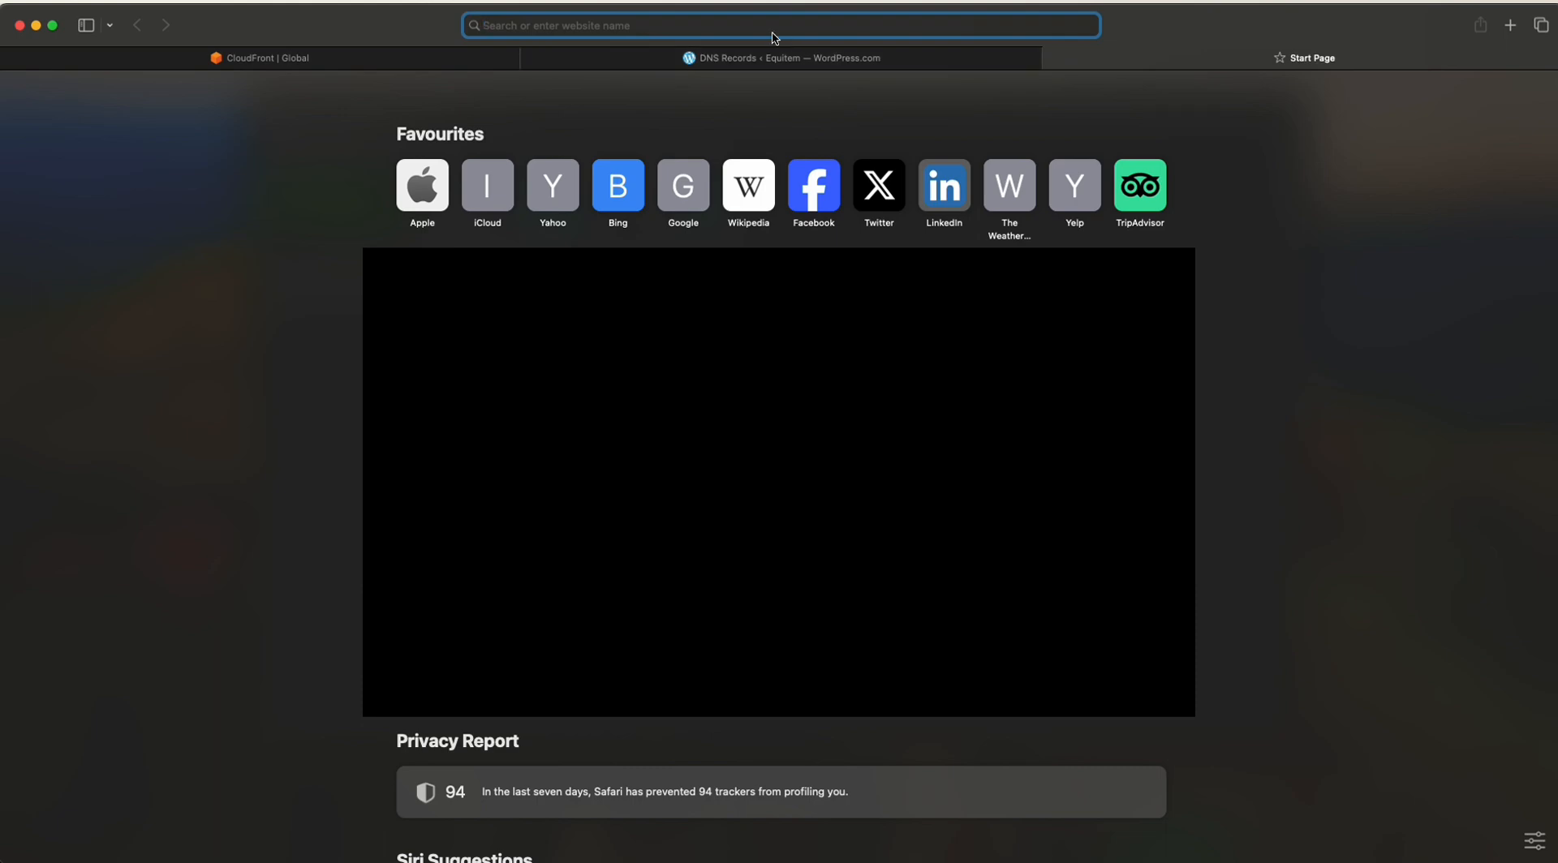
key("super+v")
key("Return")
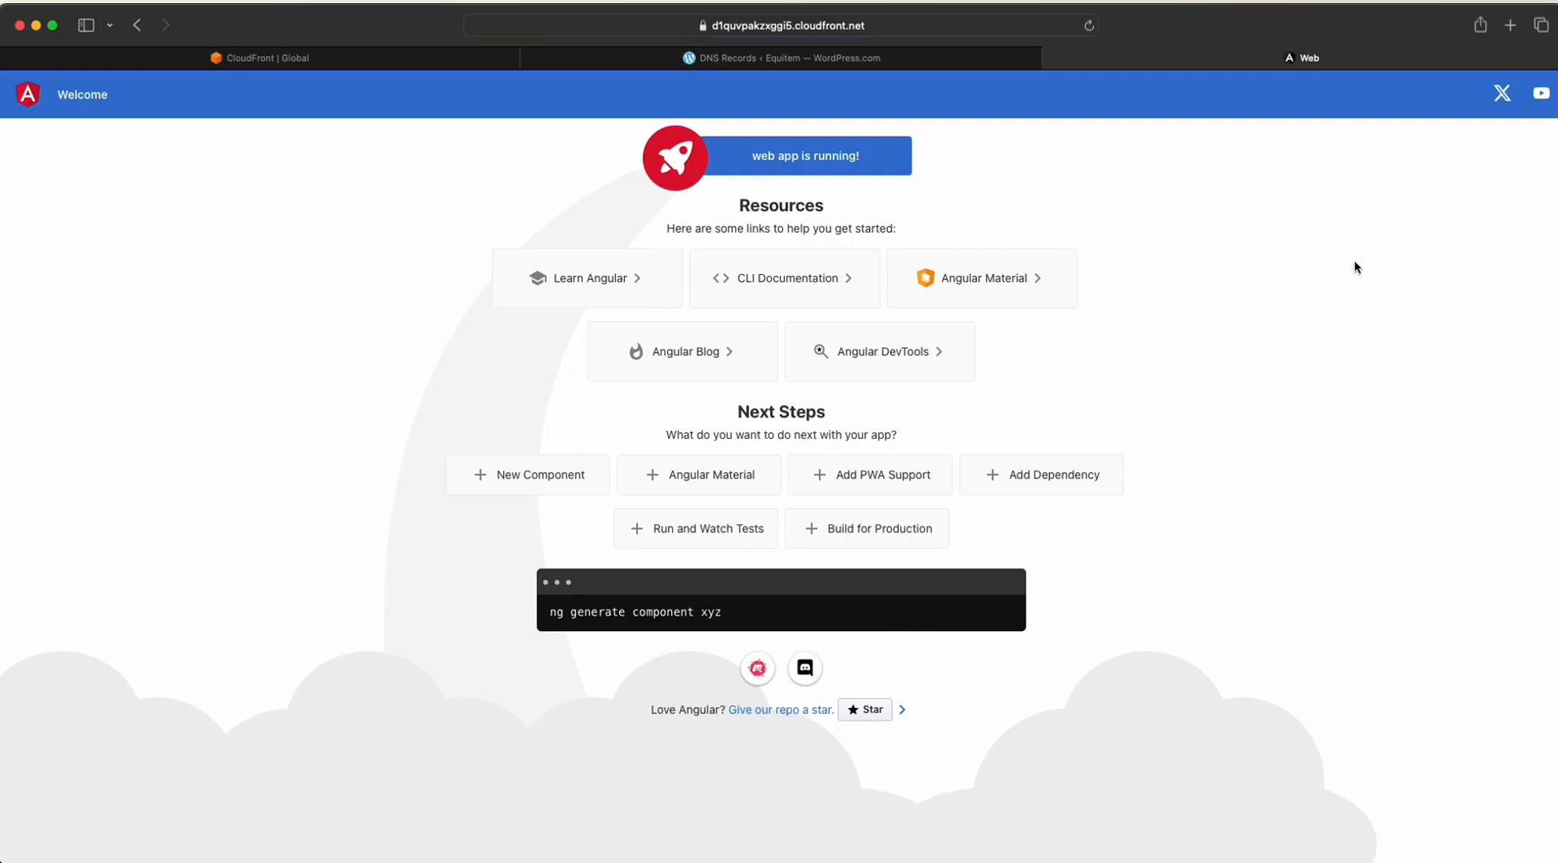
- Switch to the WordPress.com DNS records and start a new CNAME record with the host name aws-cicd-example-fe
left_click(503, 58)
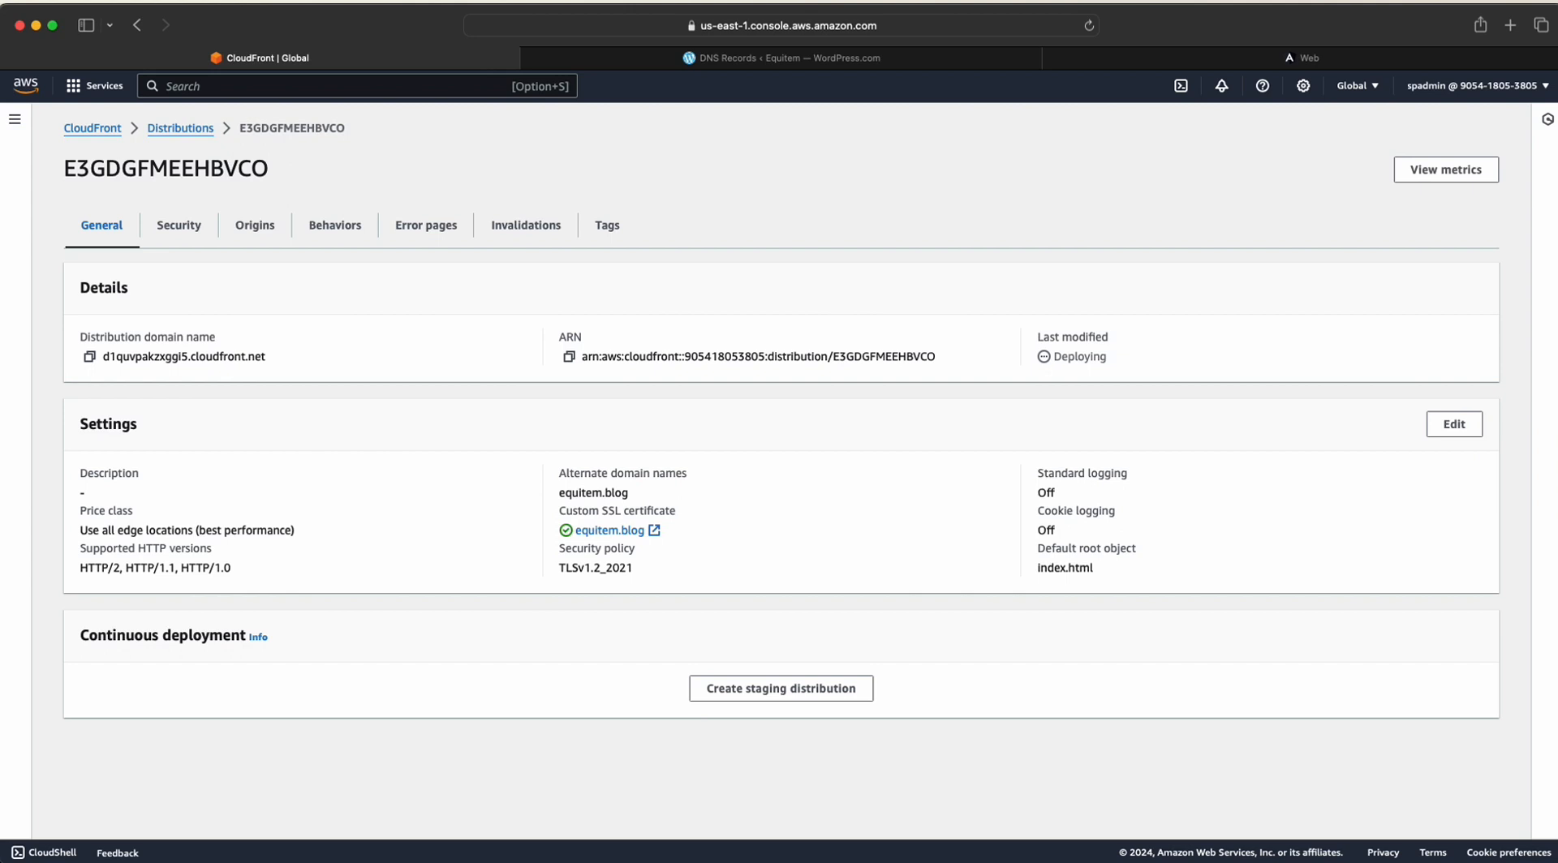
key("ctrl+Tab")
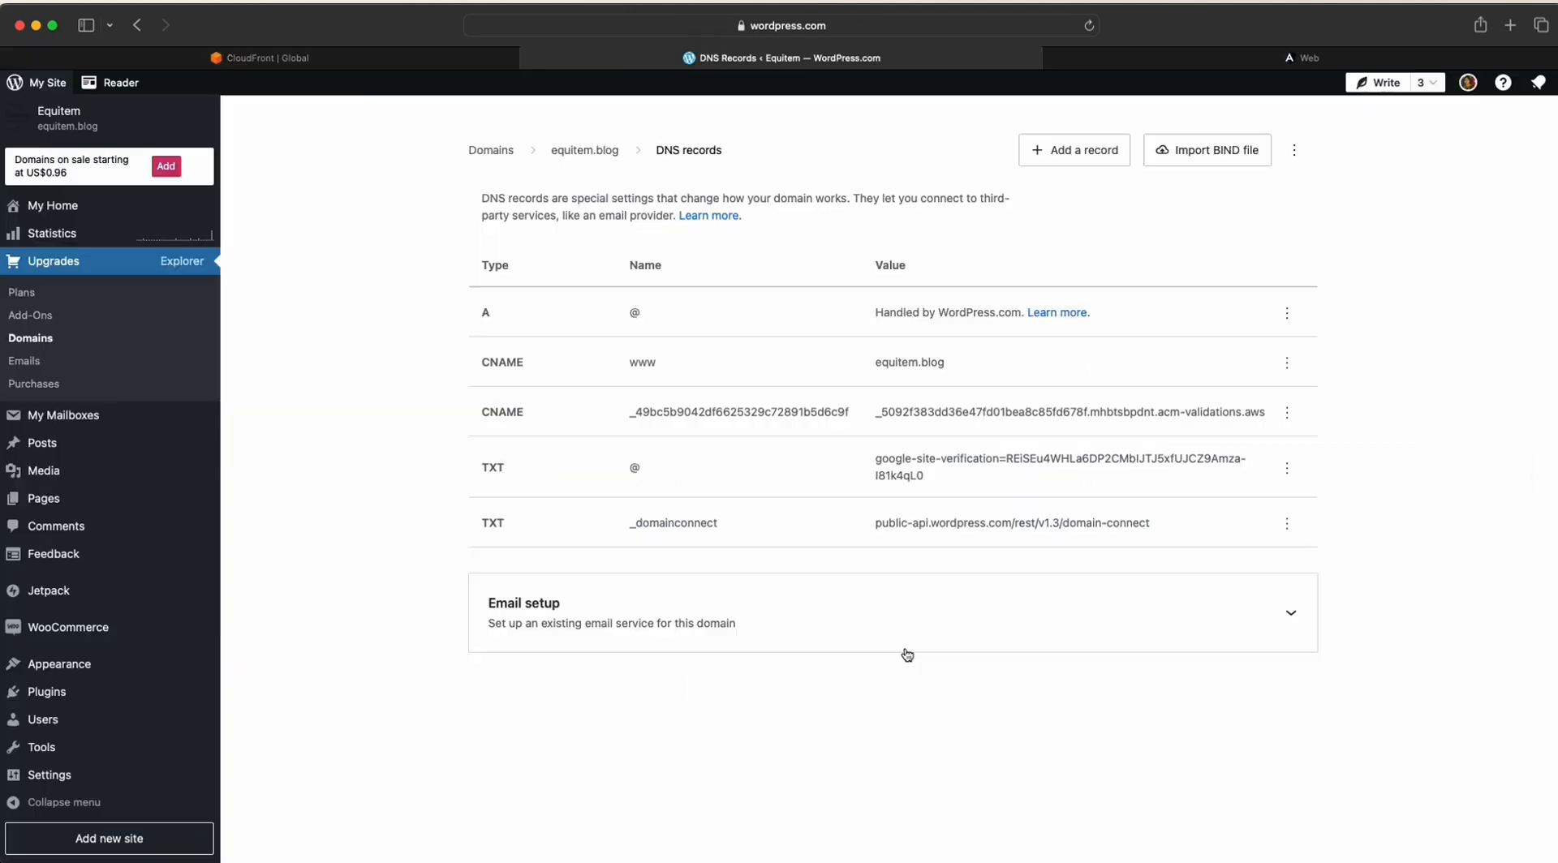
left_click(1069, 154)
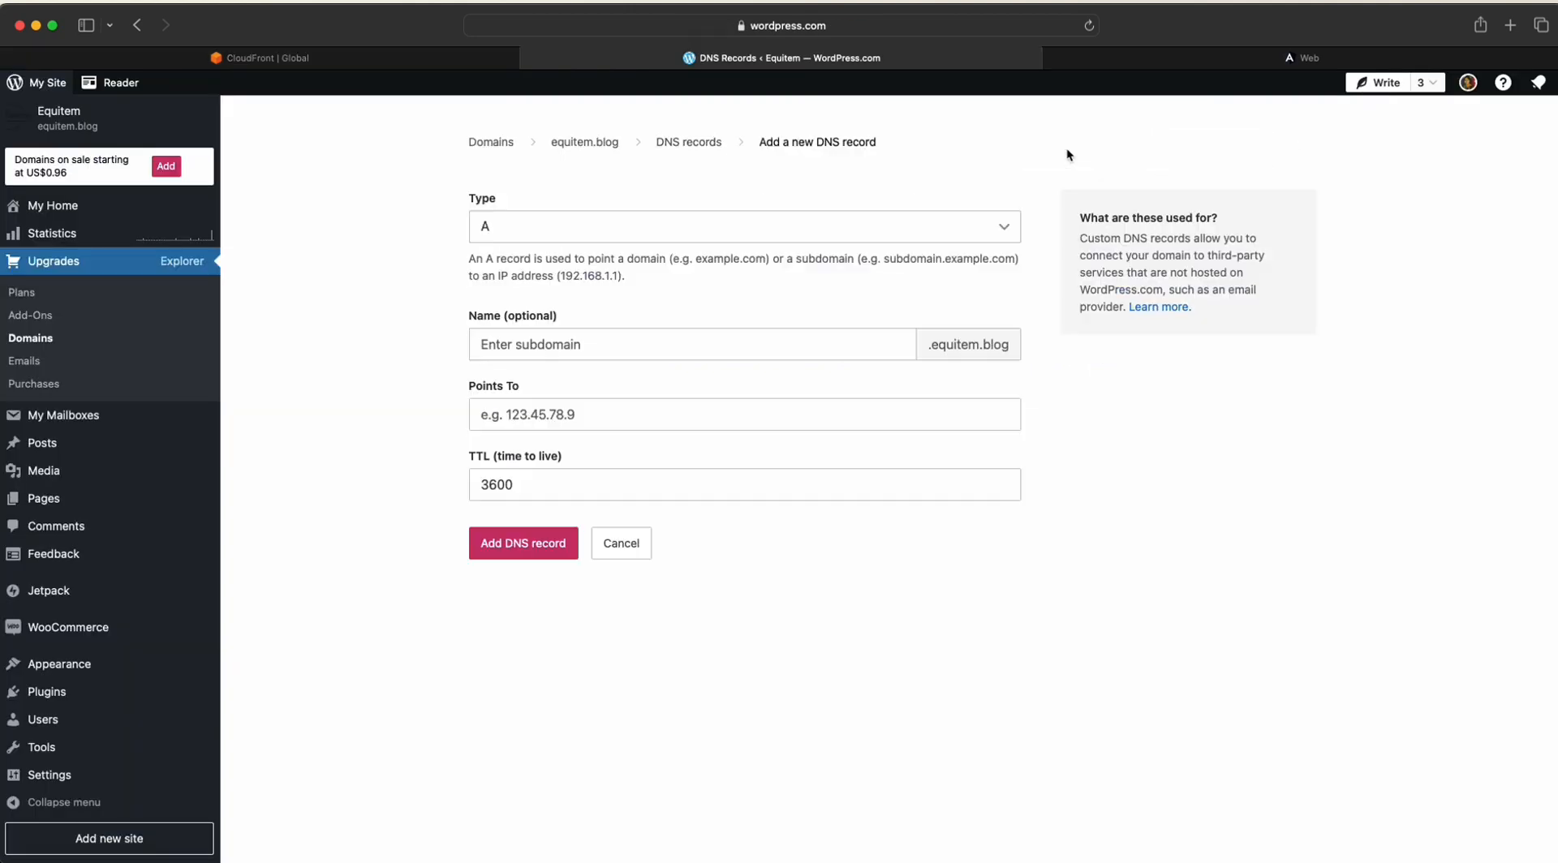
left_click(553, 229)
left_click(539, 284)
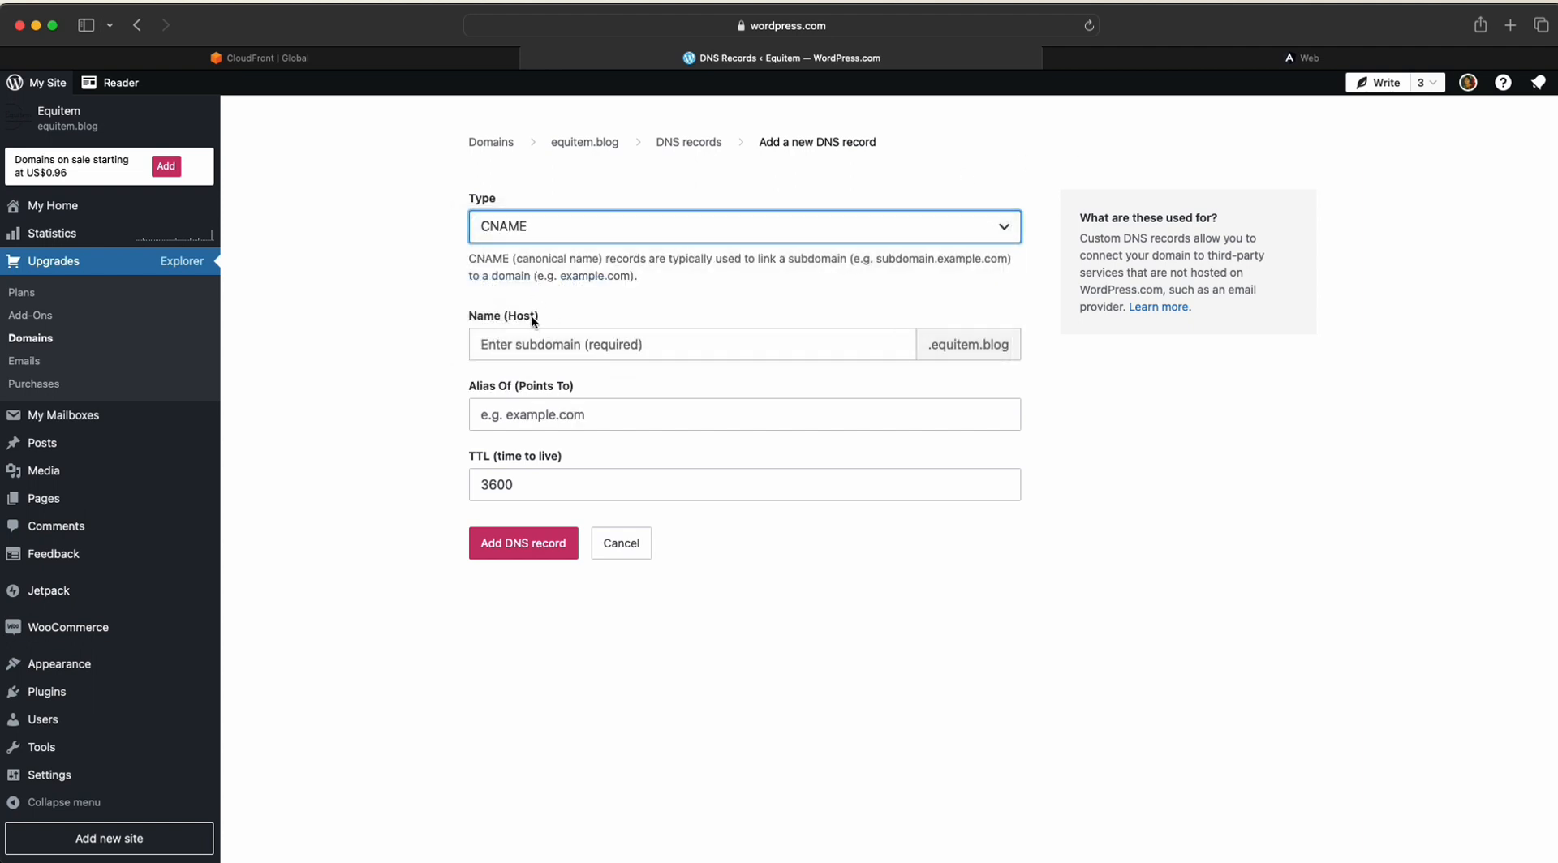
left_click(532, 342)
key("super+v")
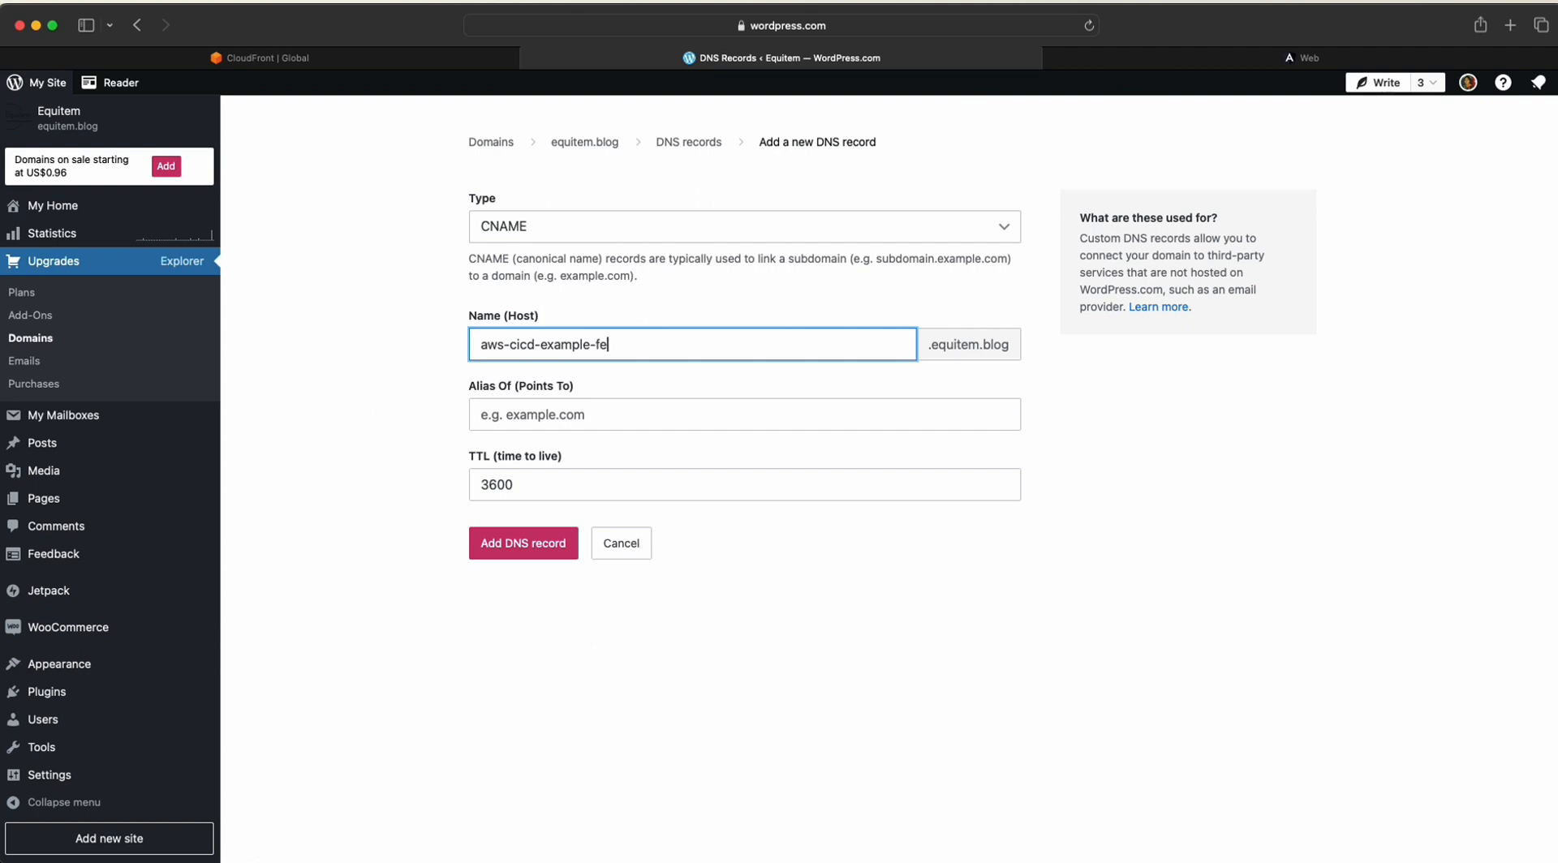
left_click(1180, 63)
left_click(961, 34)
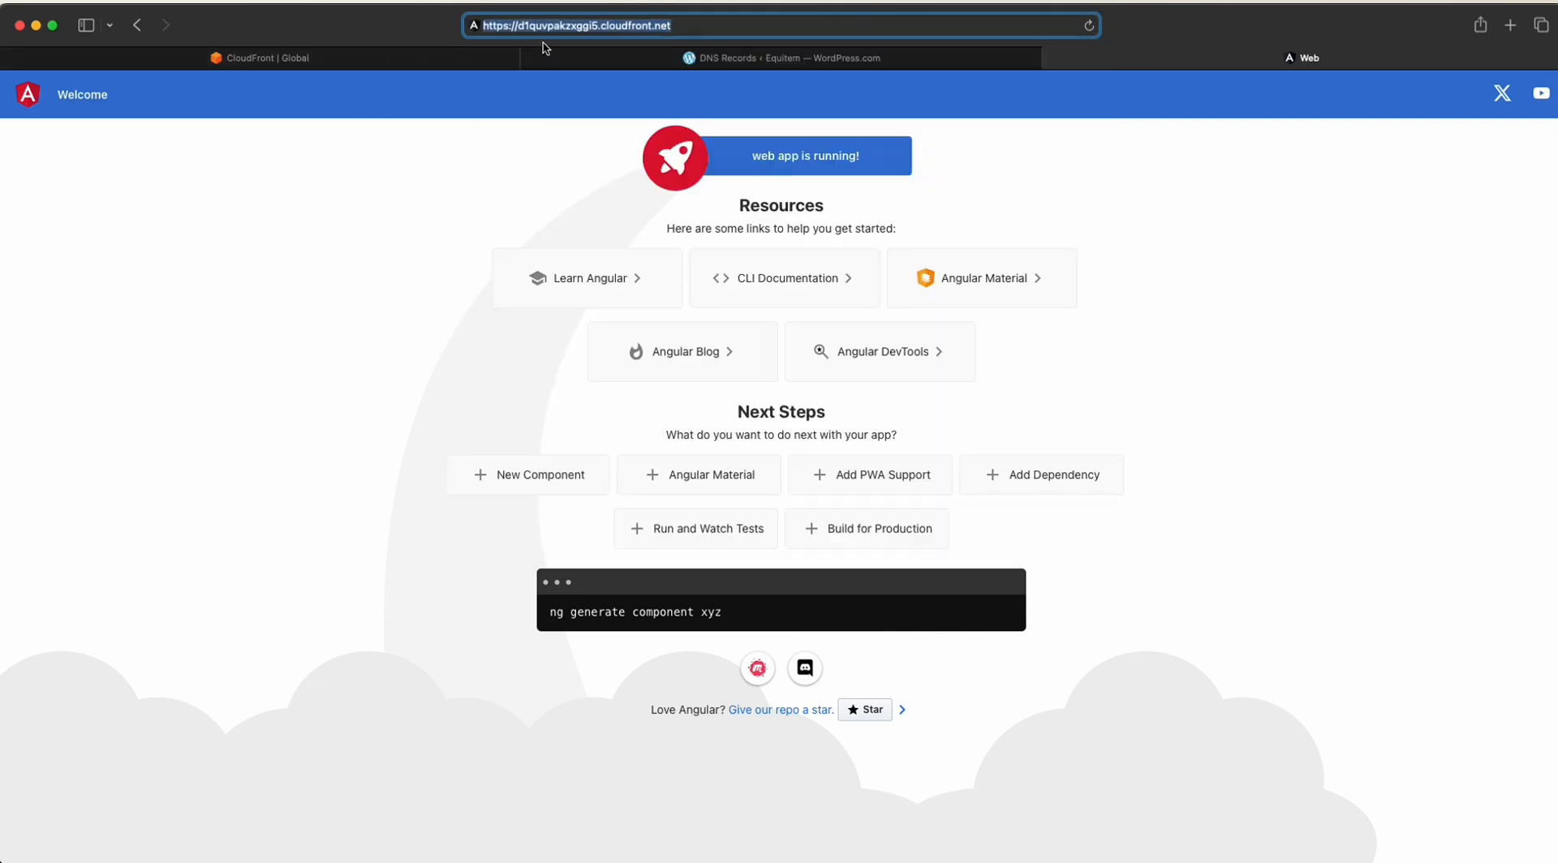
left_click(668, 61)
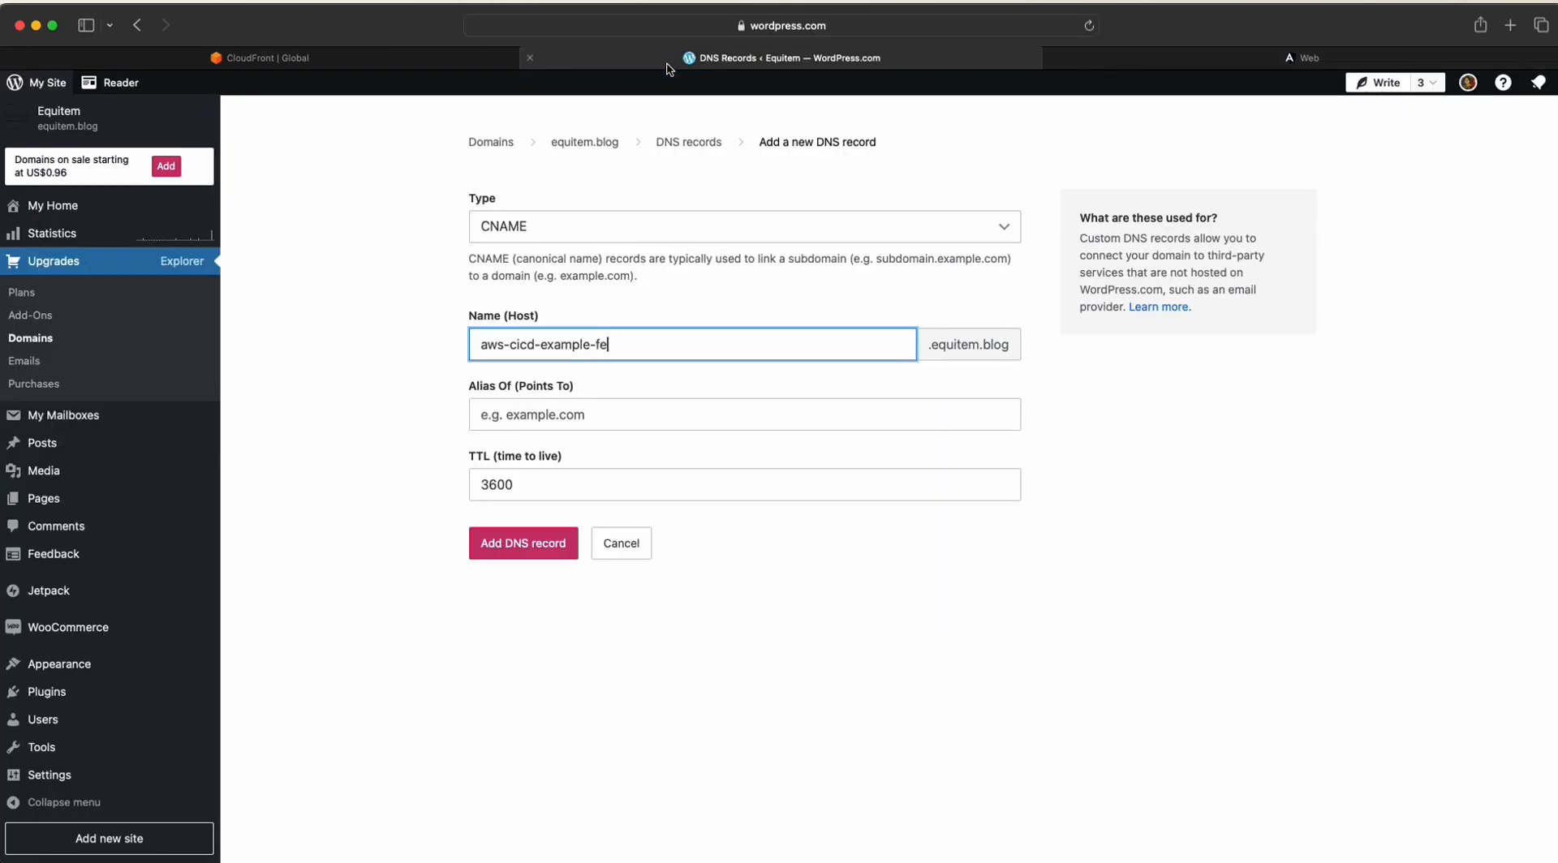
left_click(614, 422)
key("super+v")
left_click_drag(524, 416, 474, 416)
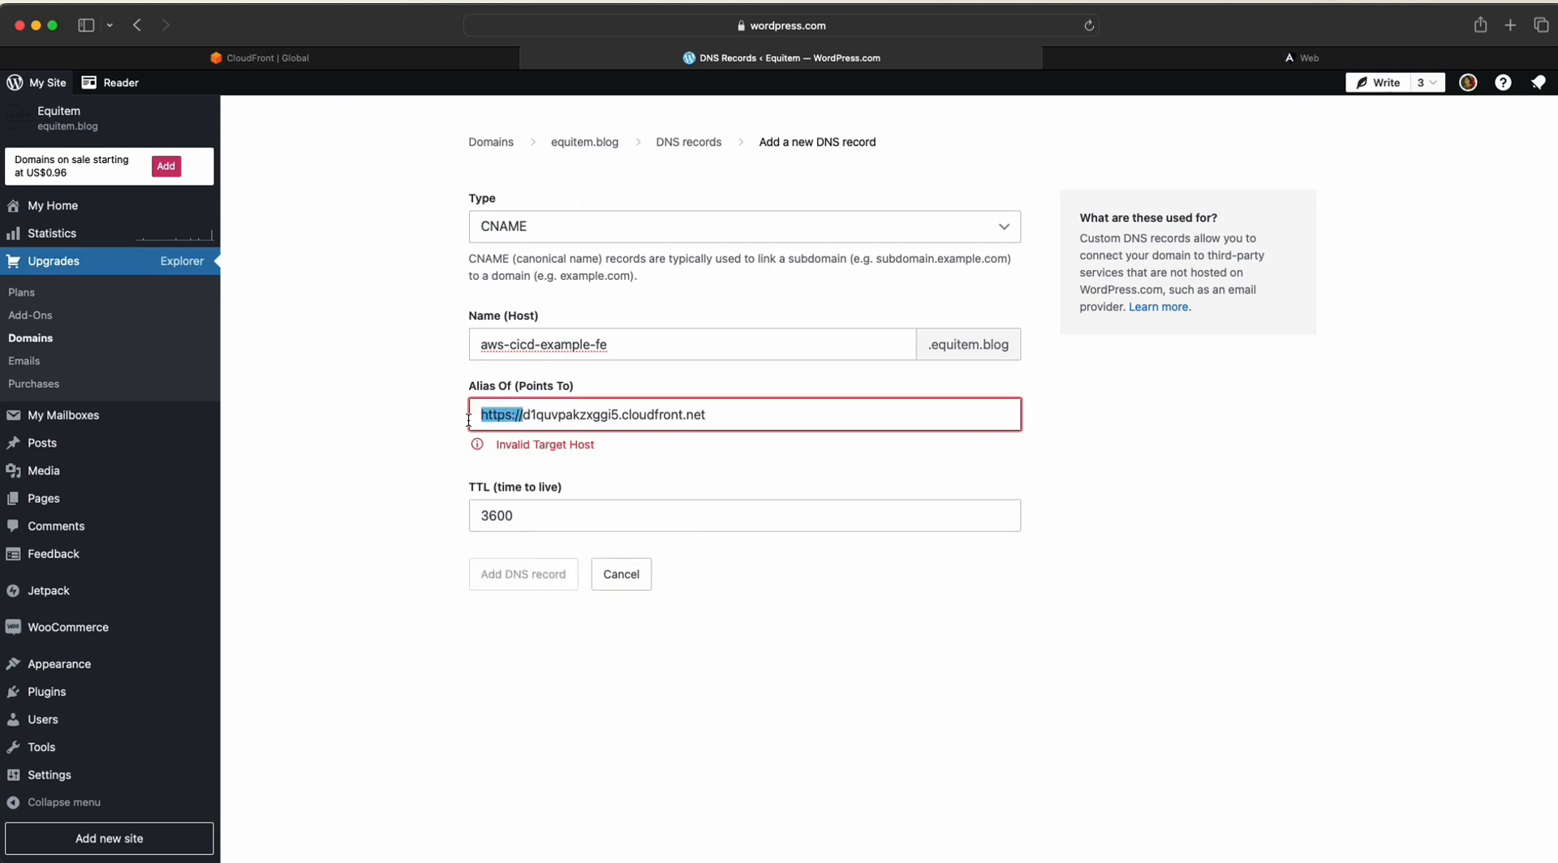
key("BackSpace")
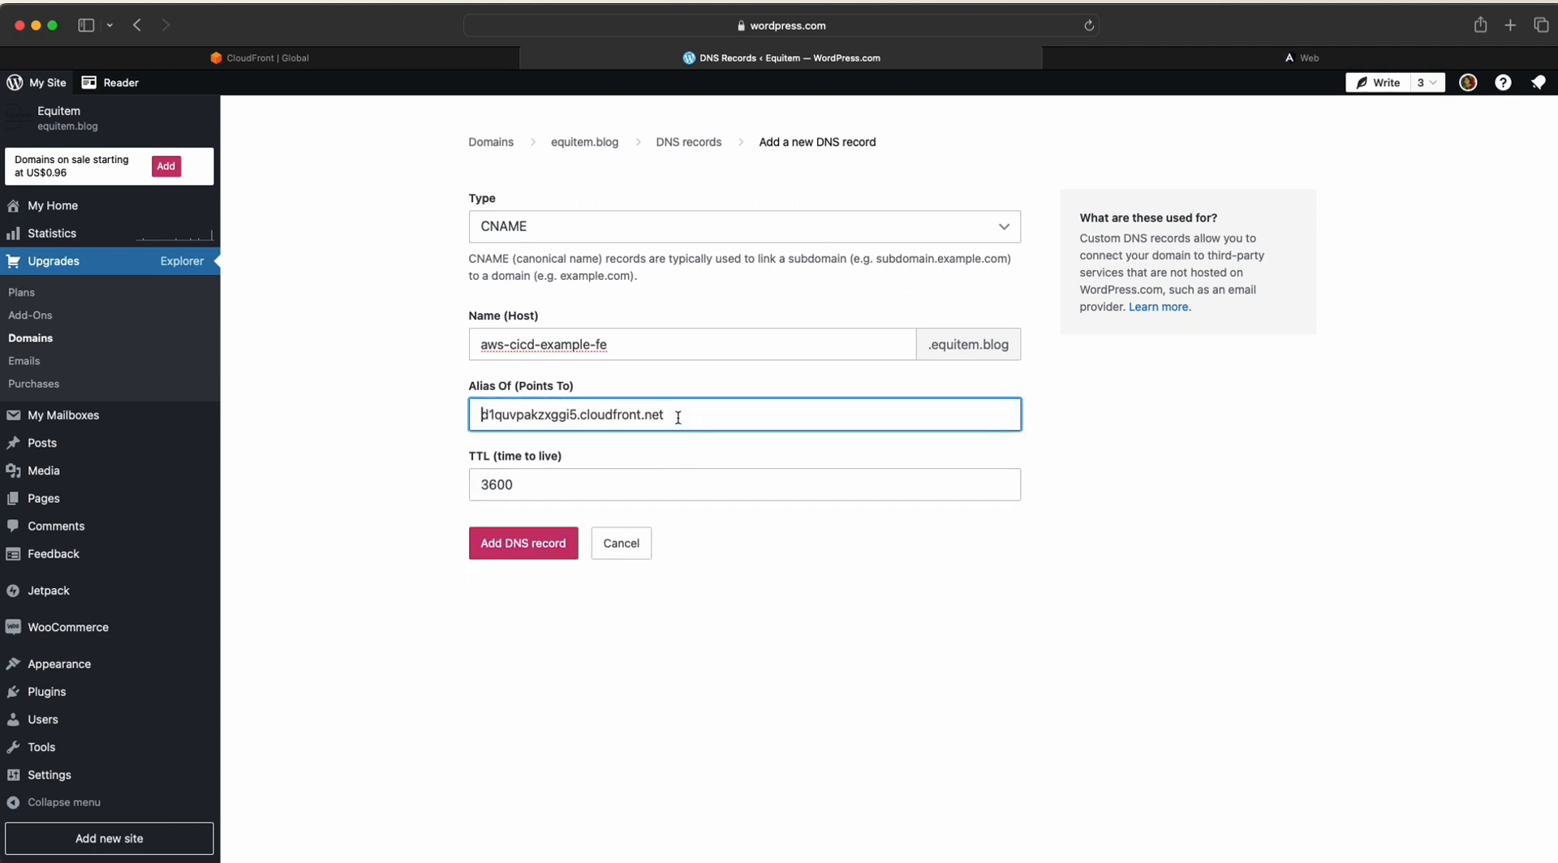
left_click(543, 545)
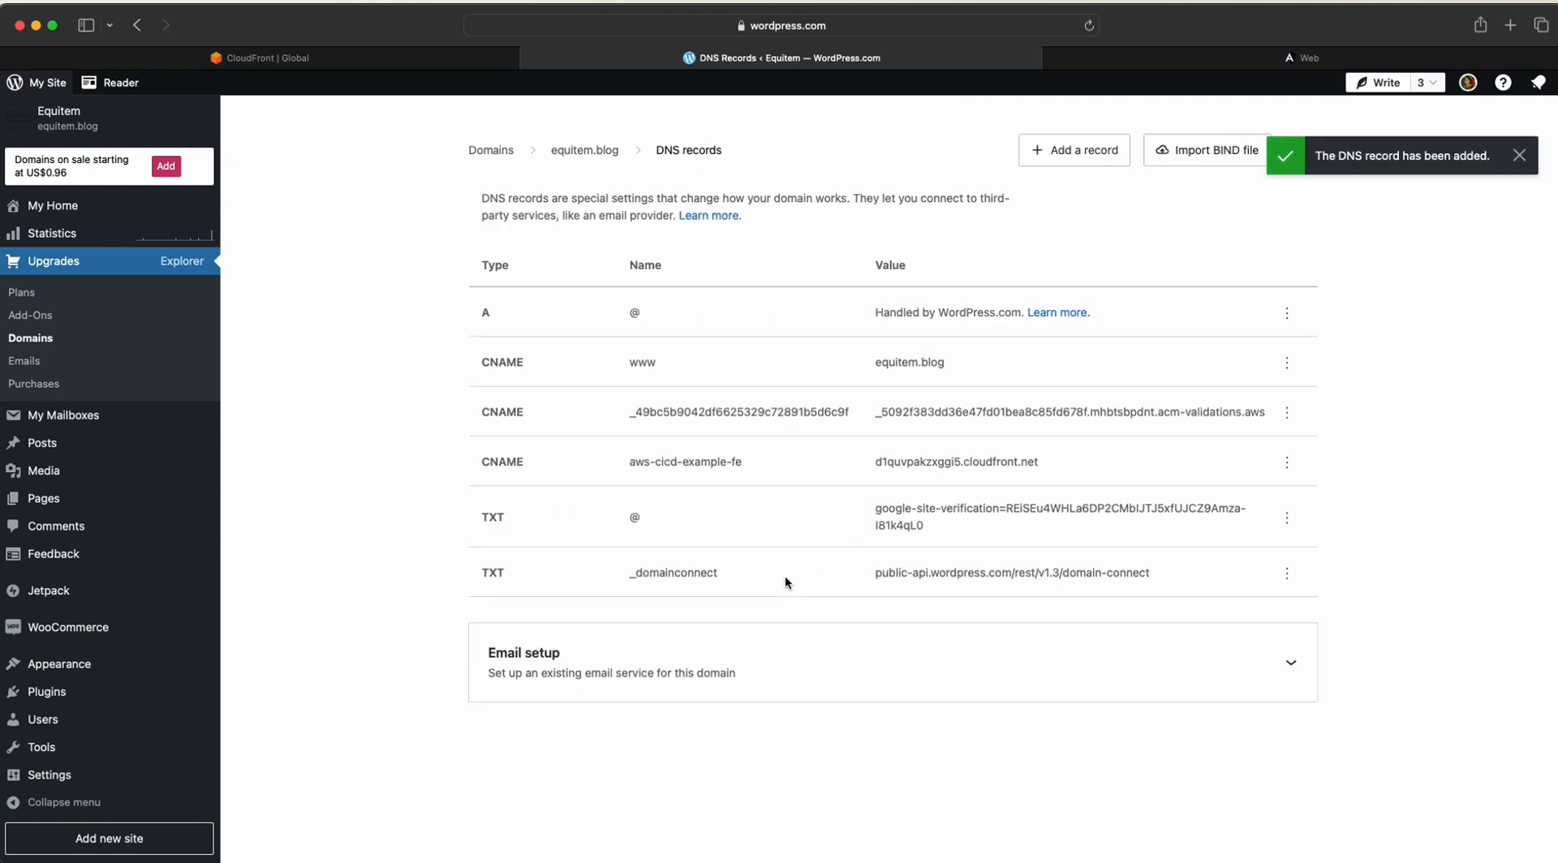
- Try to load aws-cicd-example-fe.equitem.blog in a new browser tab, without the suggested S3 website suffix
left_click(288, 65)
left_click(1197, 61)
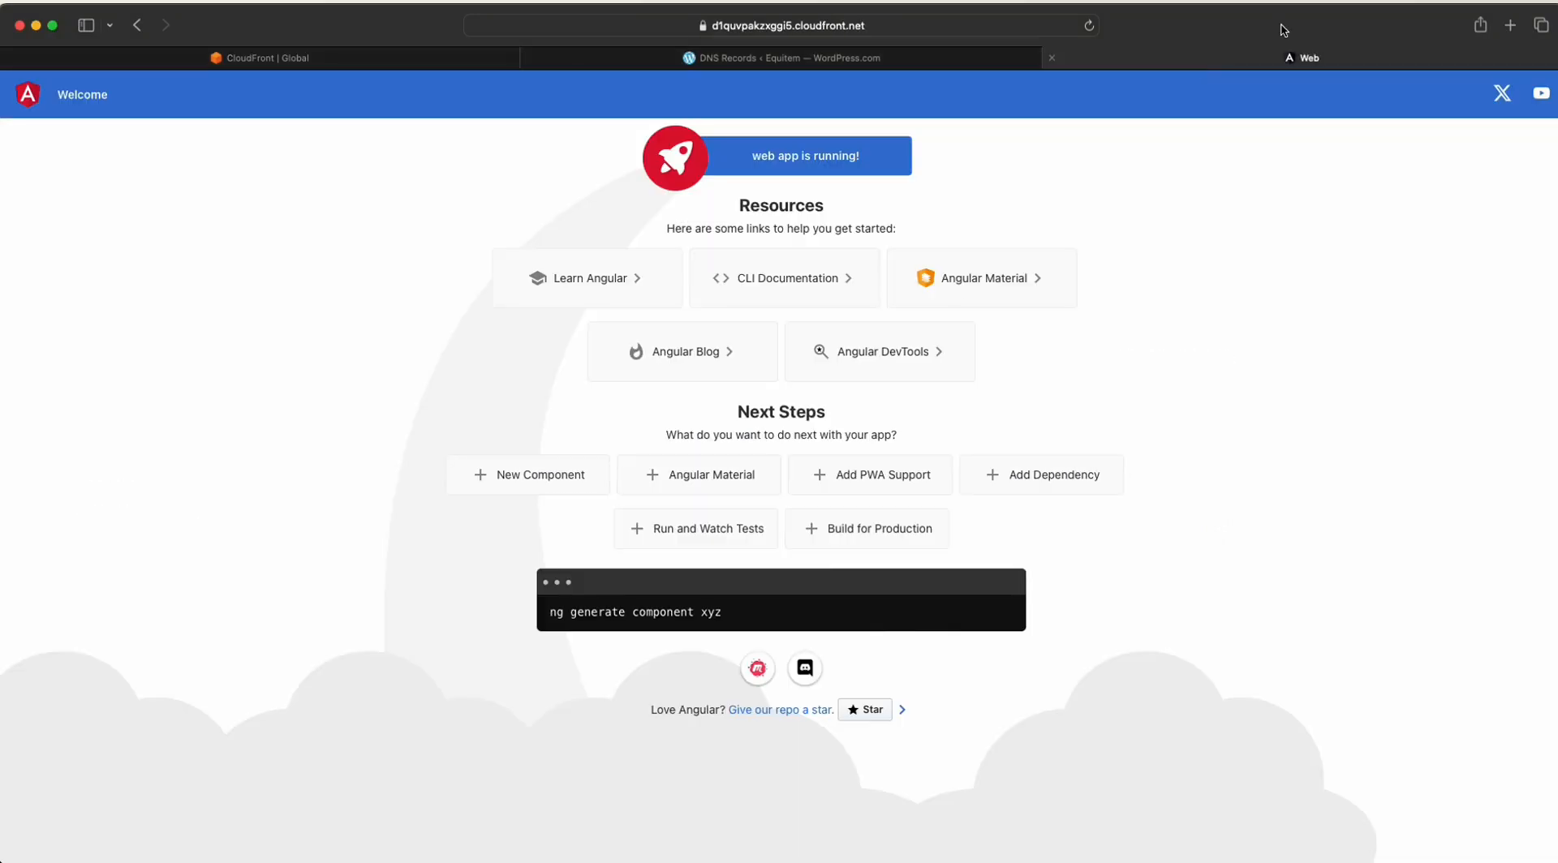
left_click(1510, 26)
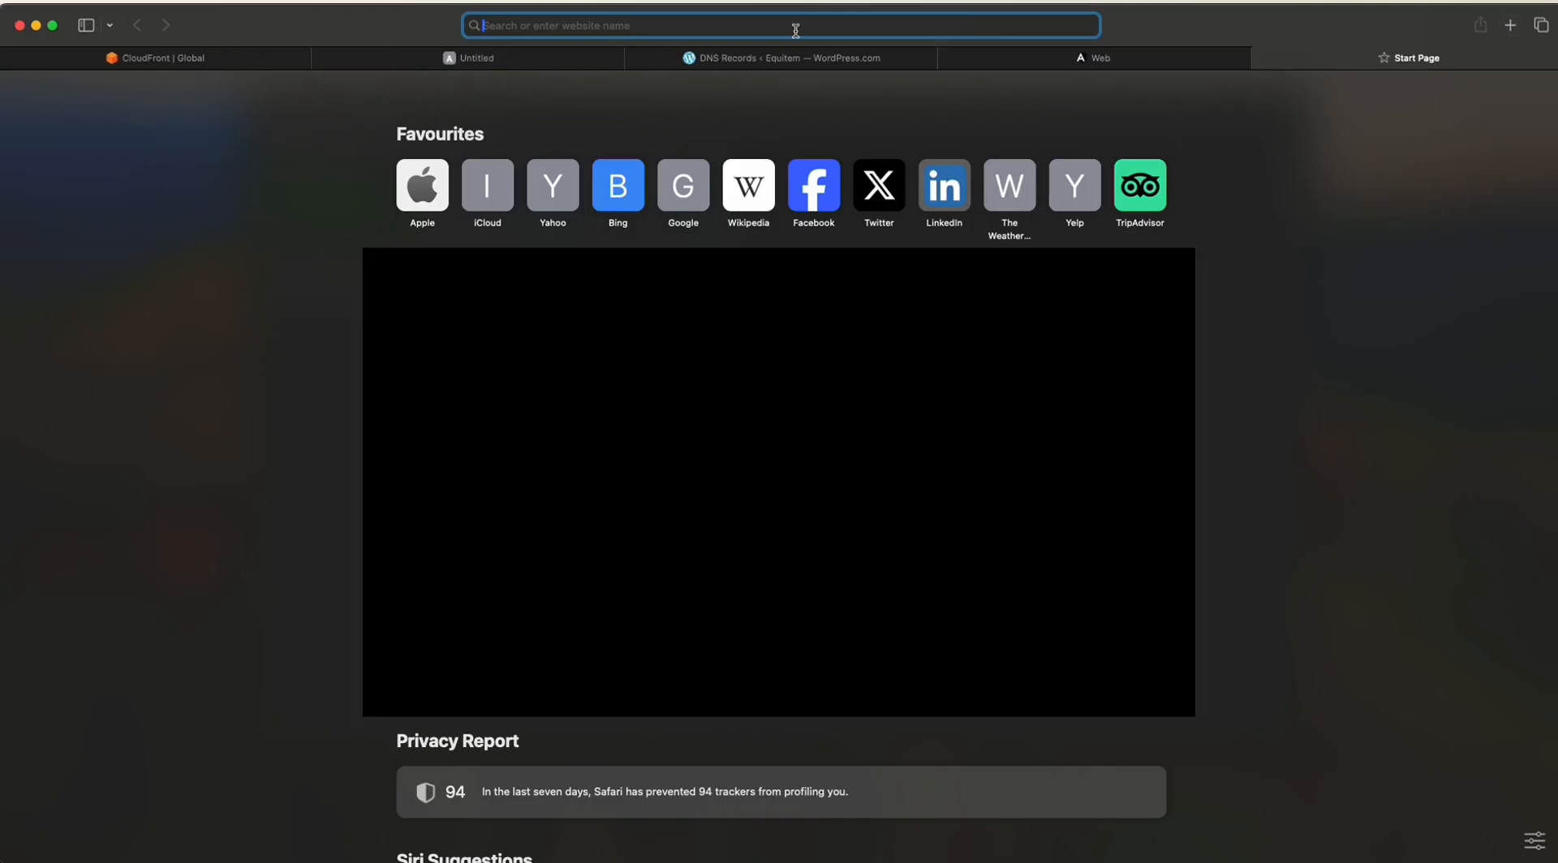
key("super+v")
type(".eq")
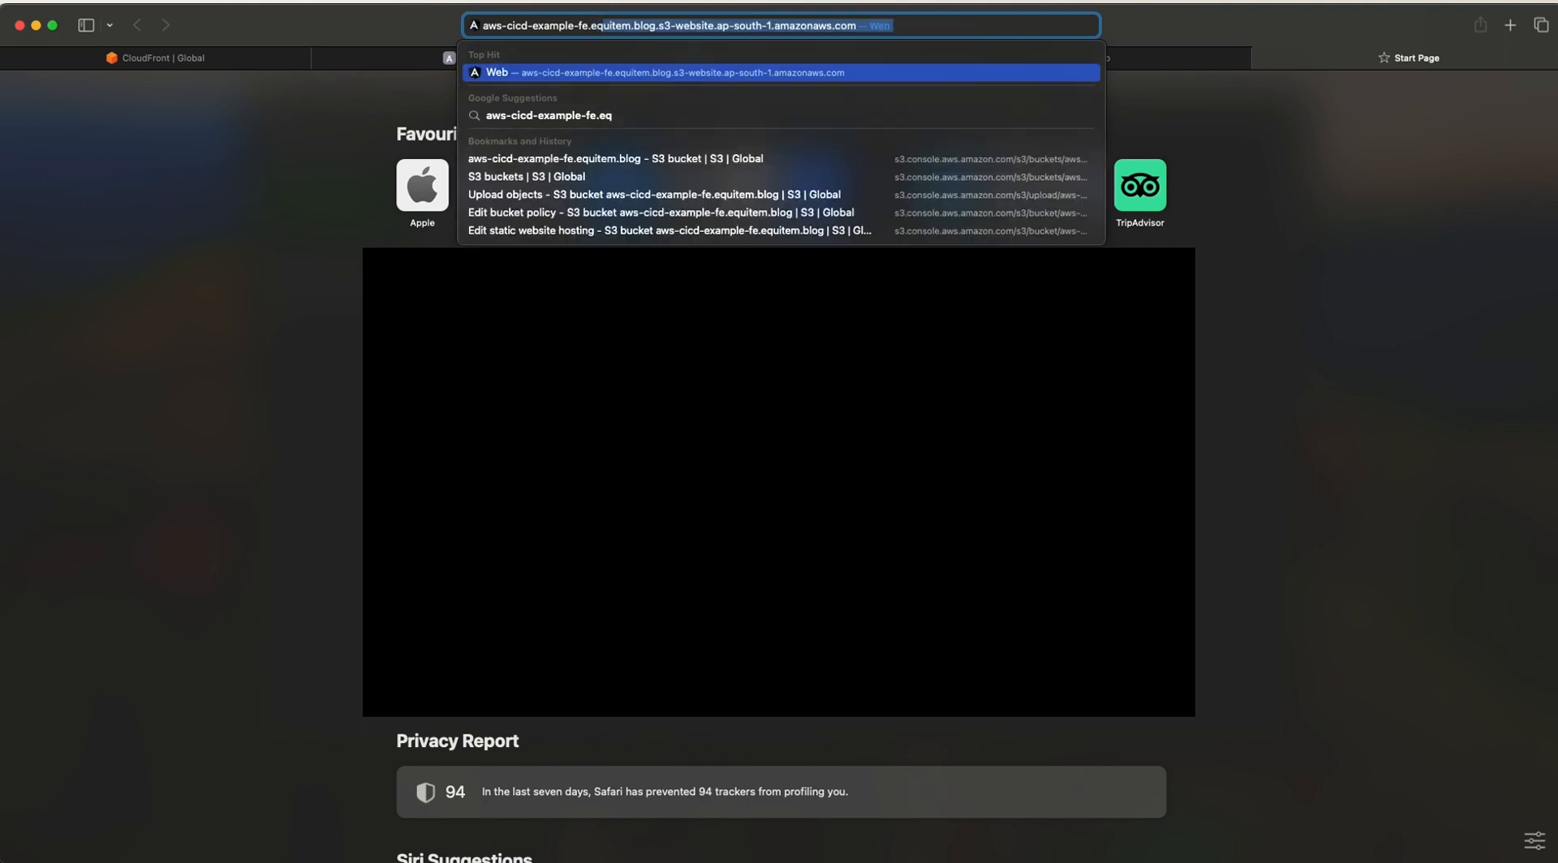
type("u")
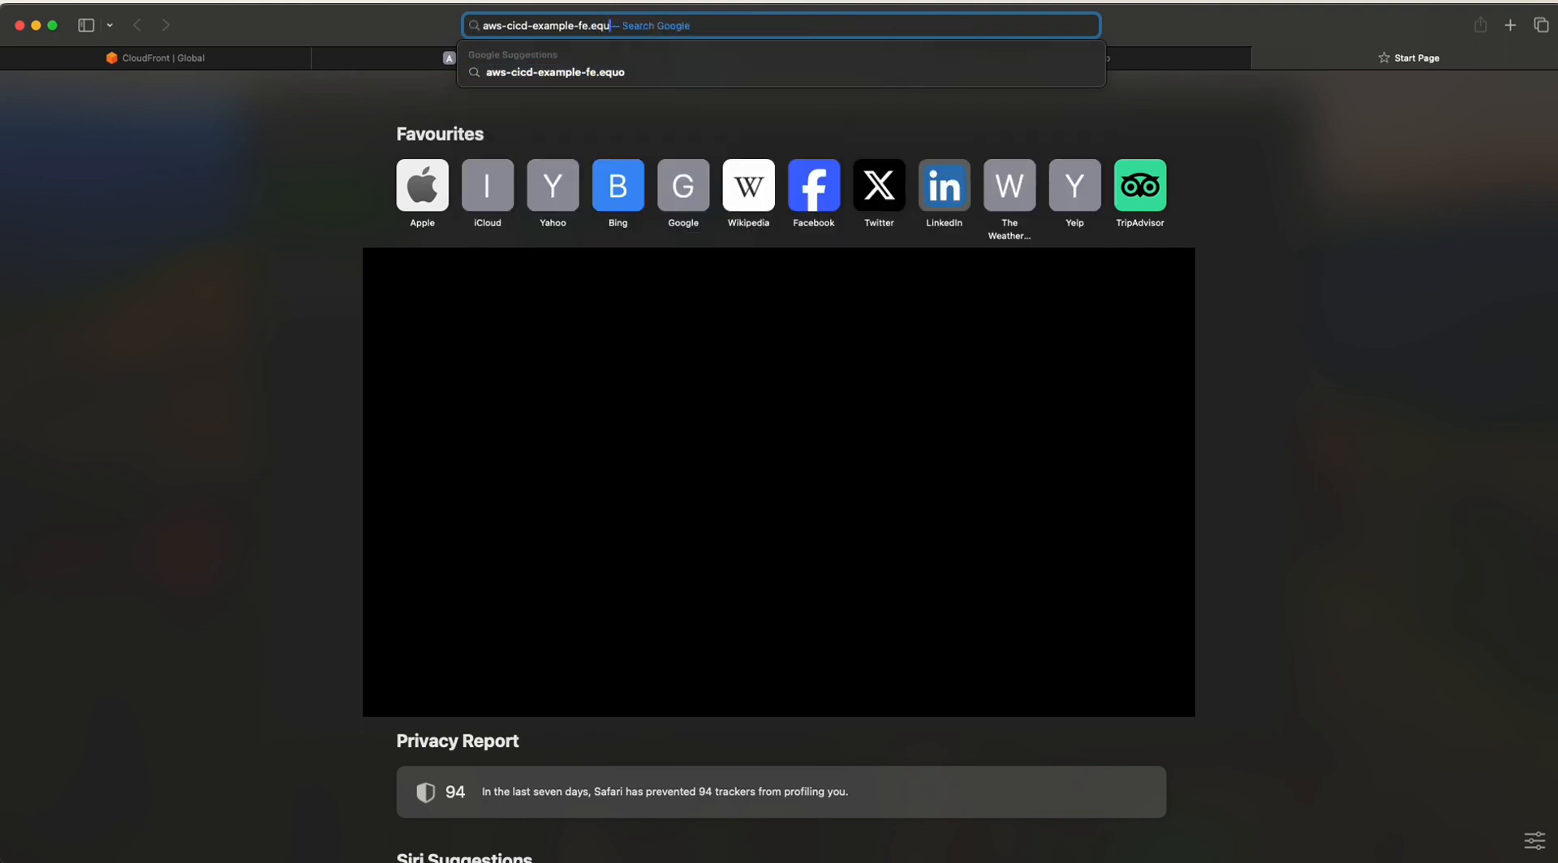
type("item.blog")
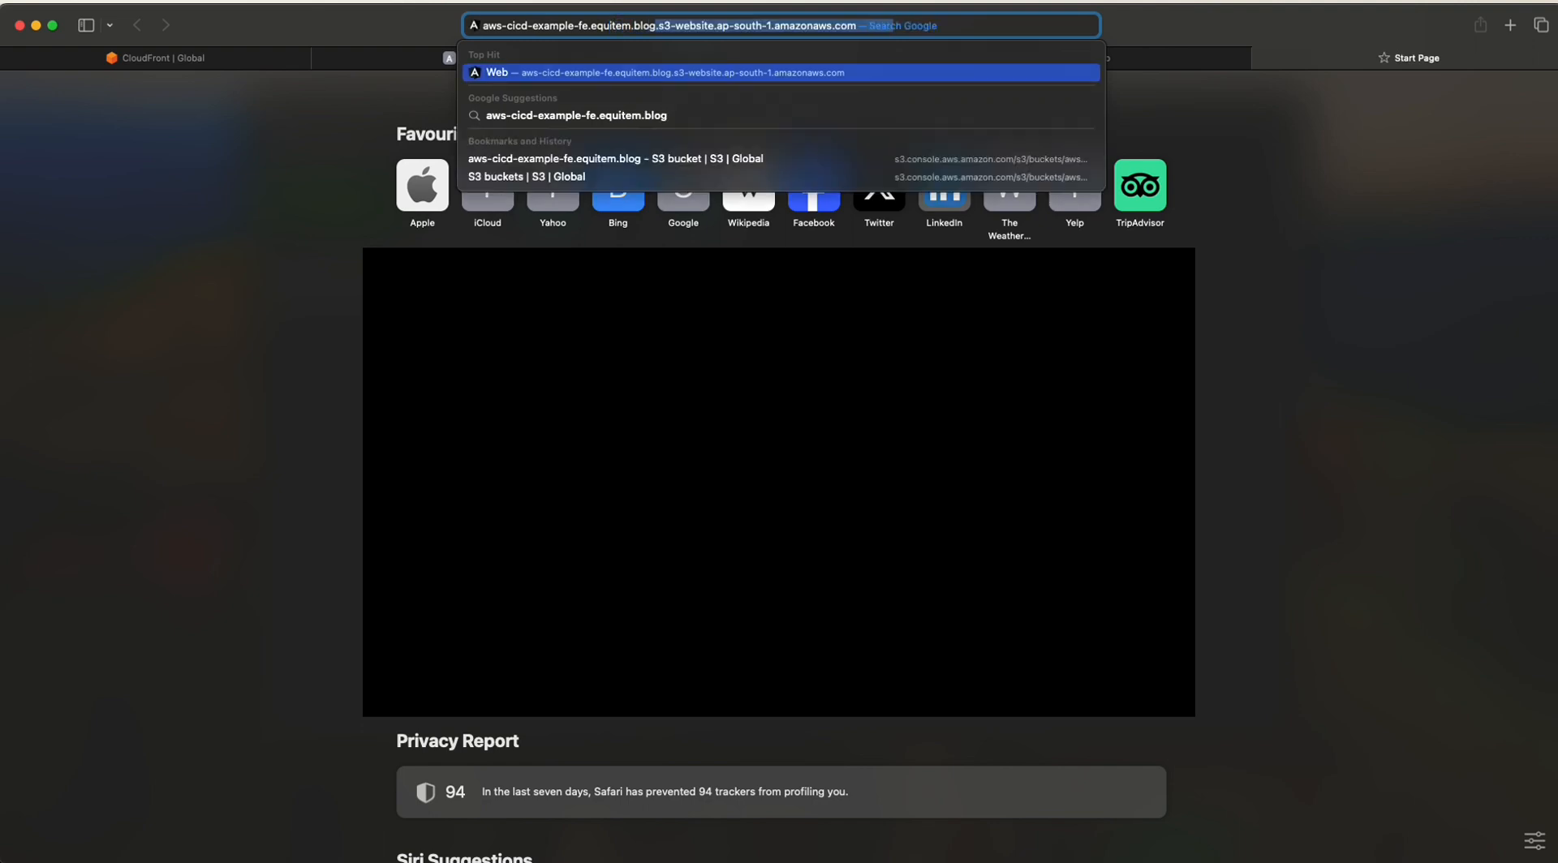
key("BackSpace")
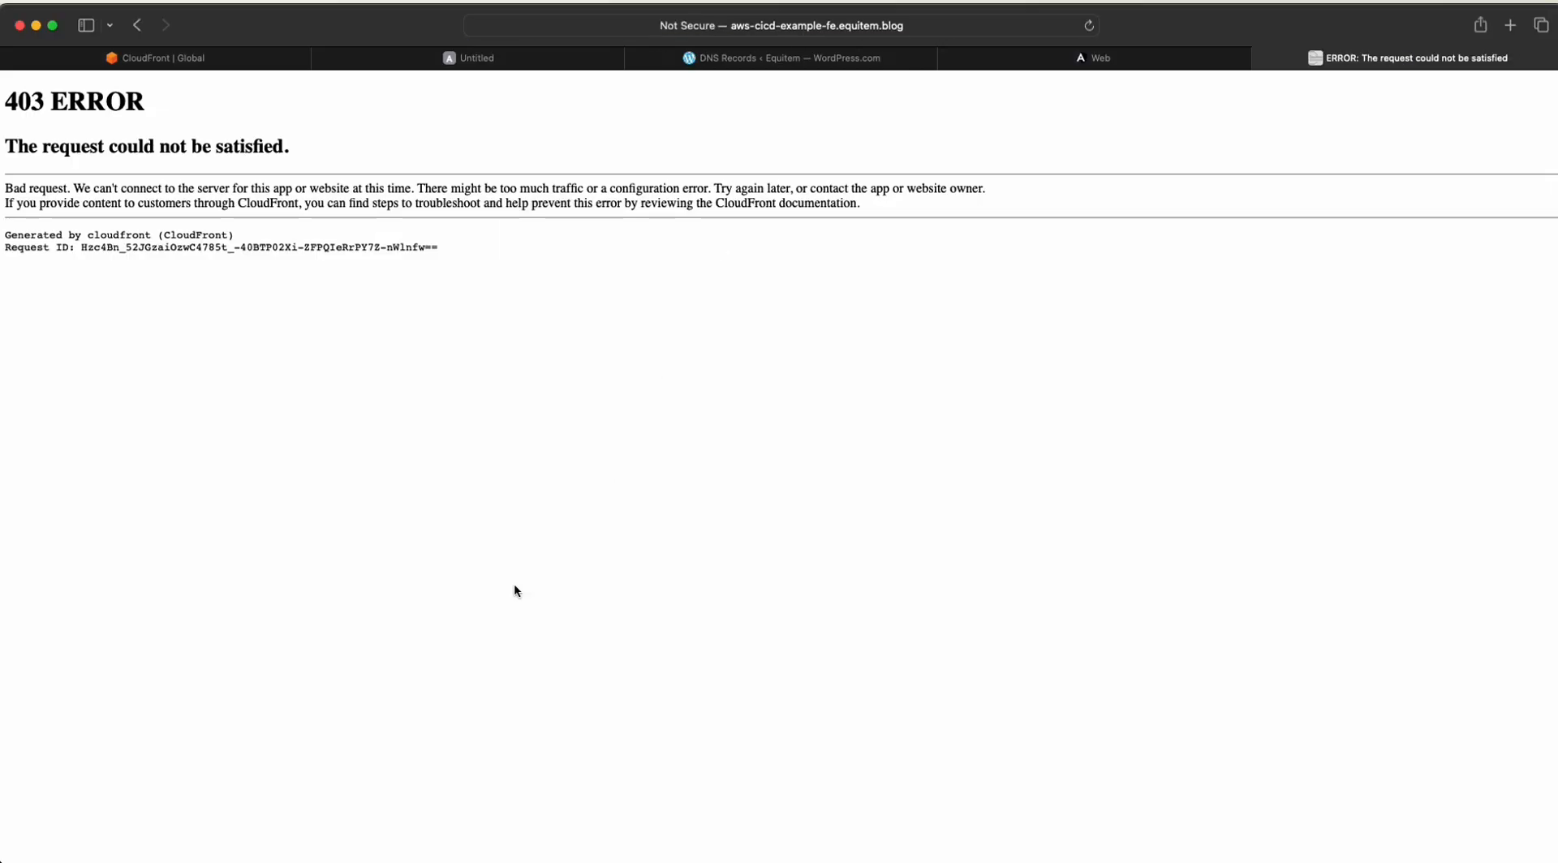
- Open the site at aws-cicd-example-fe.equitem.blog/ in a separate new browser window
key("super+n")
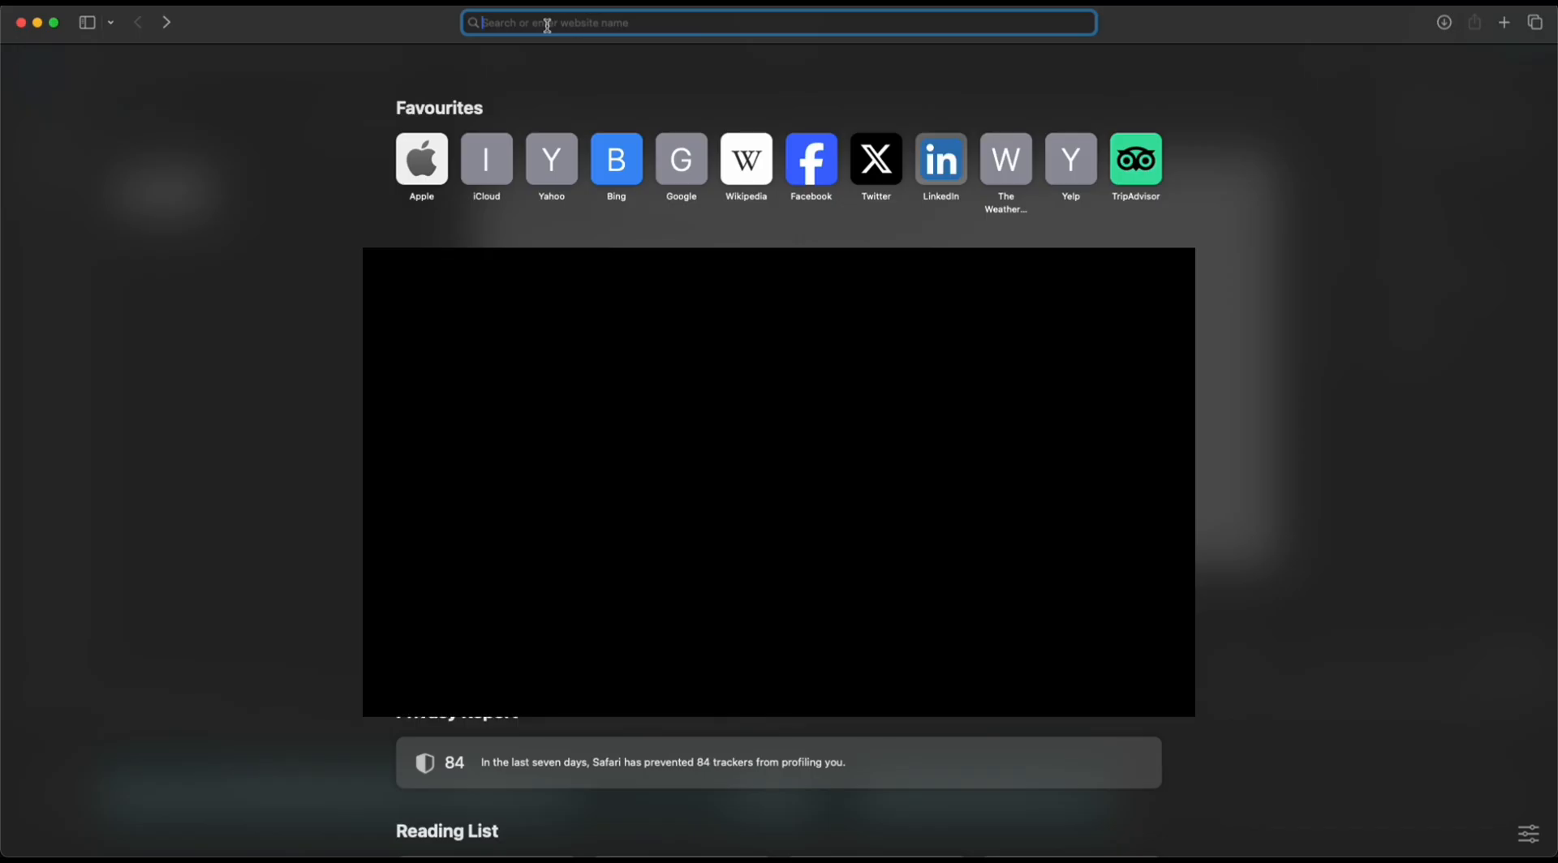
type("aws-cicd-example-fe.equitem.blog/")
key("Right")
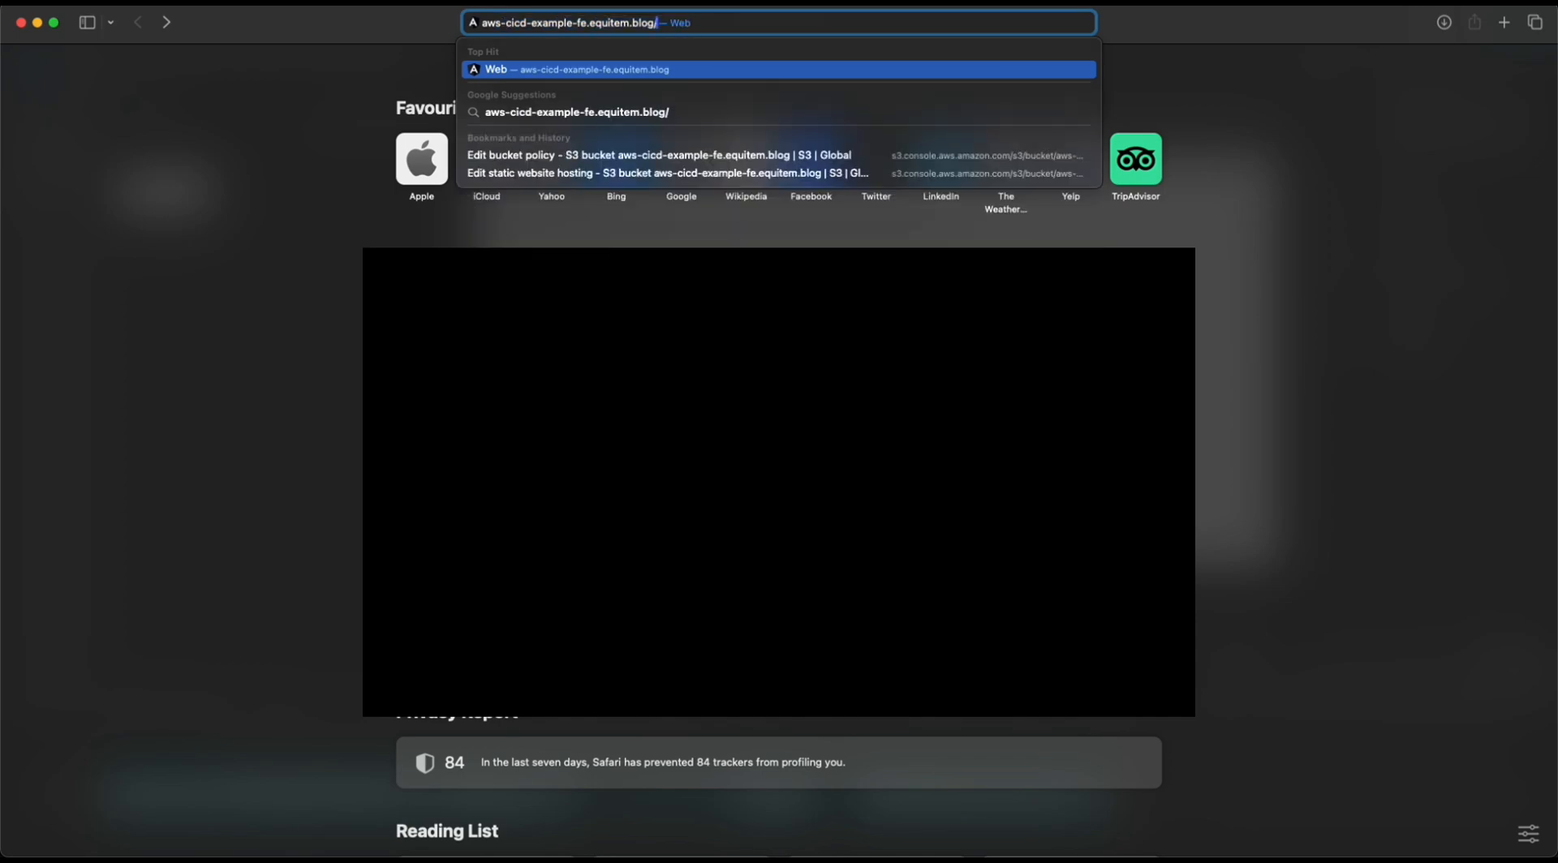
key("Return")
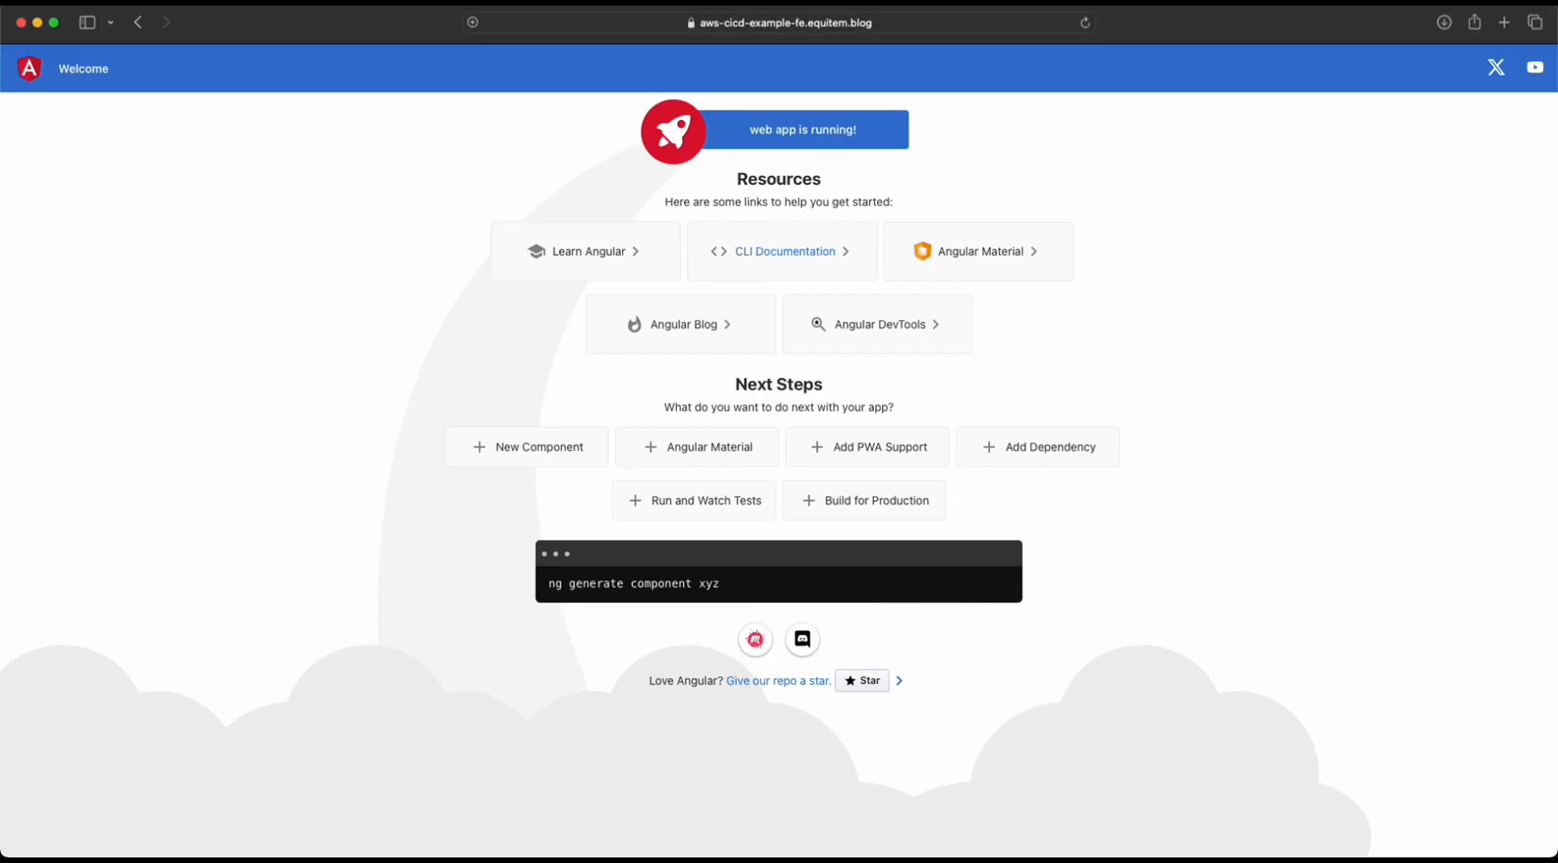